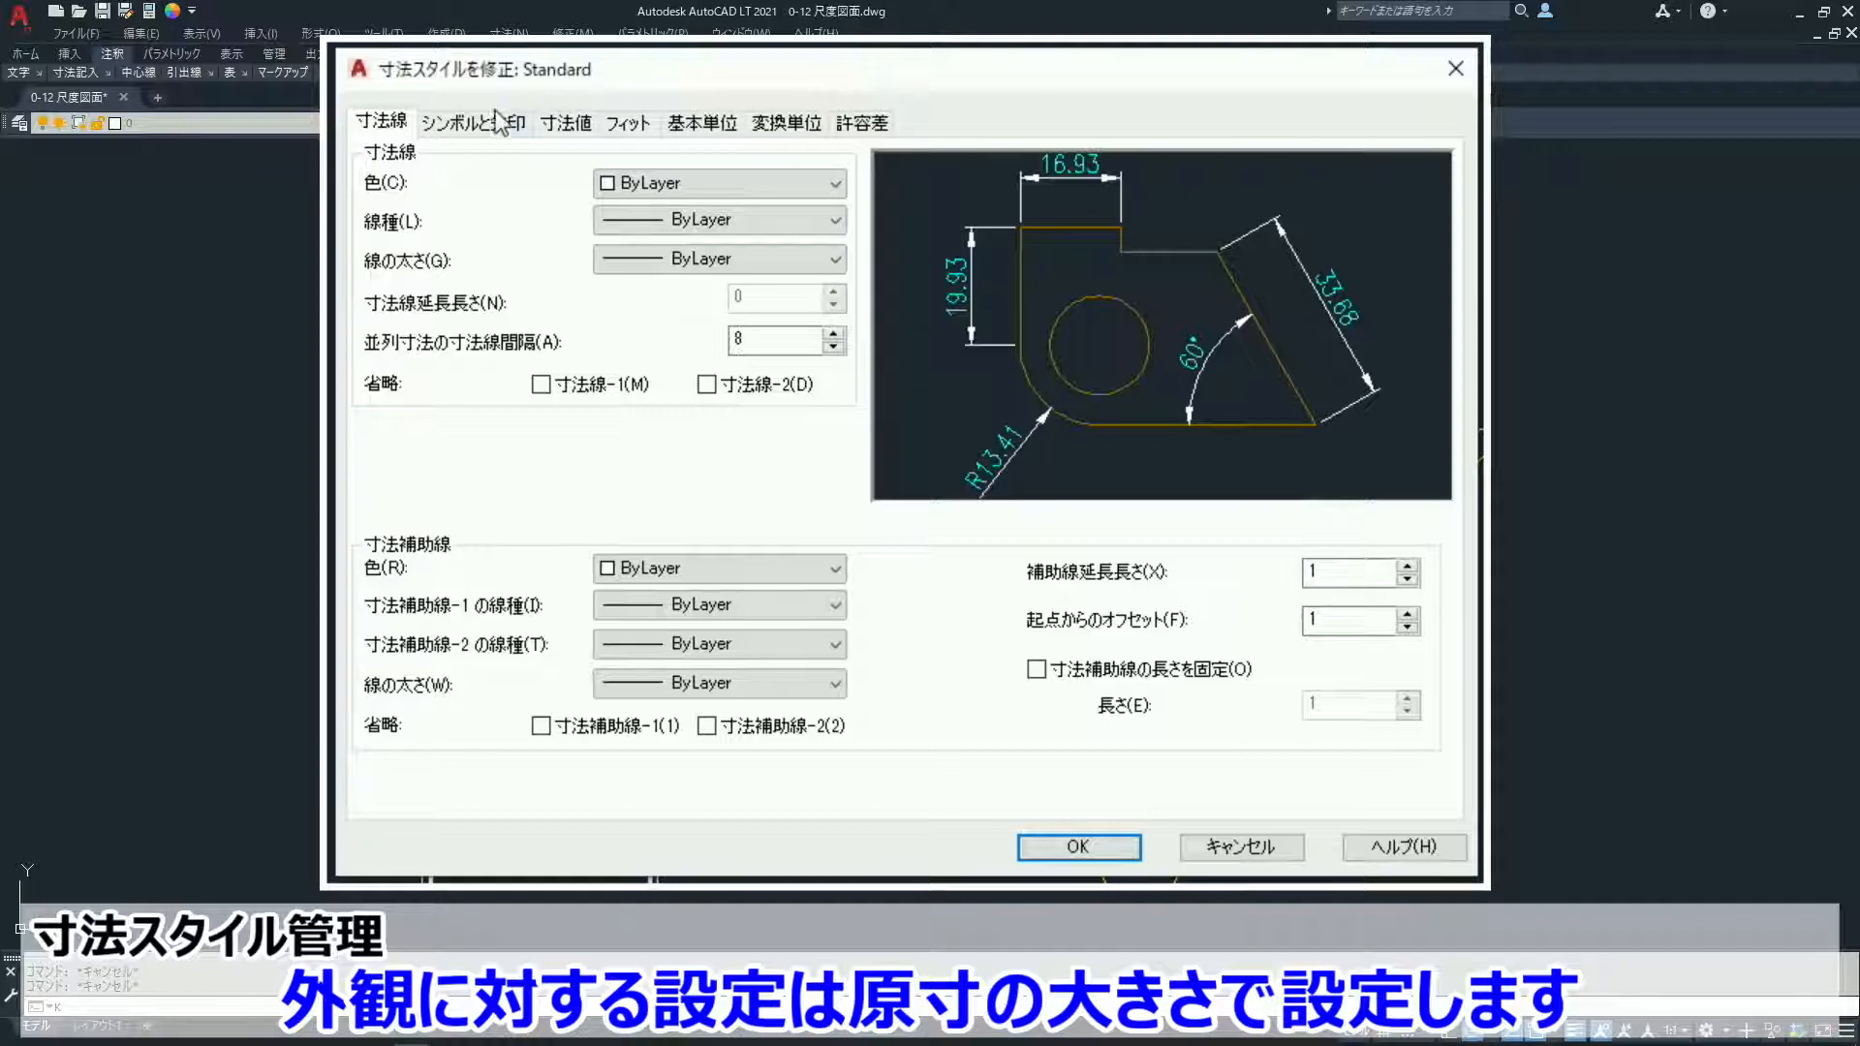
Step: Examine the Standard dimension style's arrow, text, fit and primary unit settings and its text style's height, keeping them as they are
left_click(499, 123)
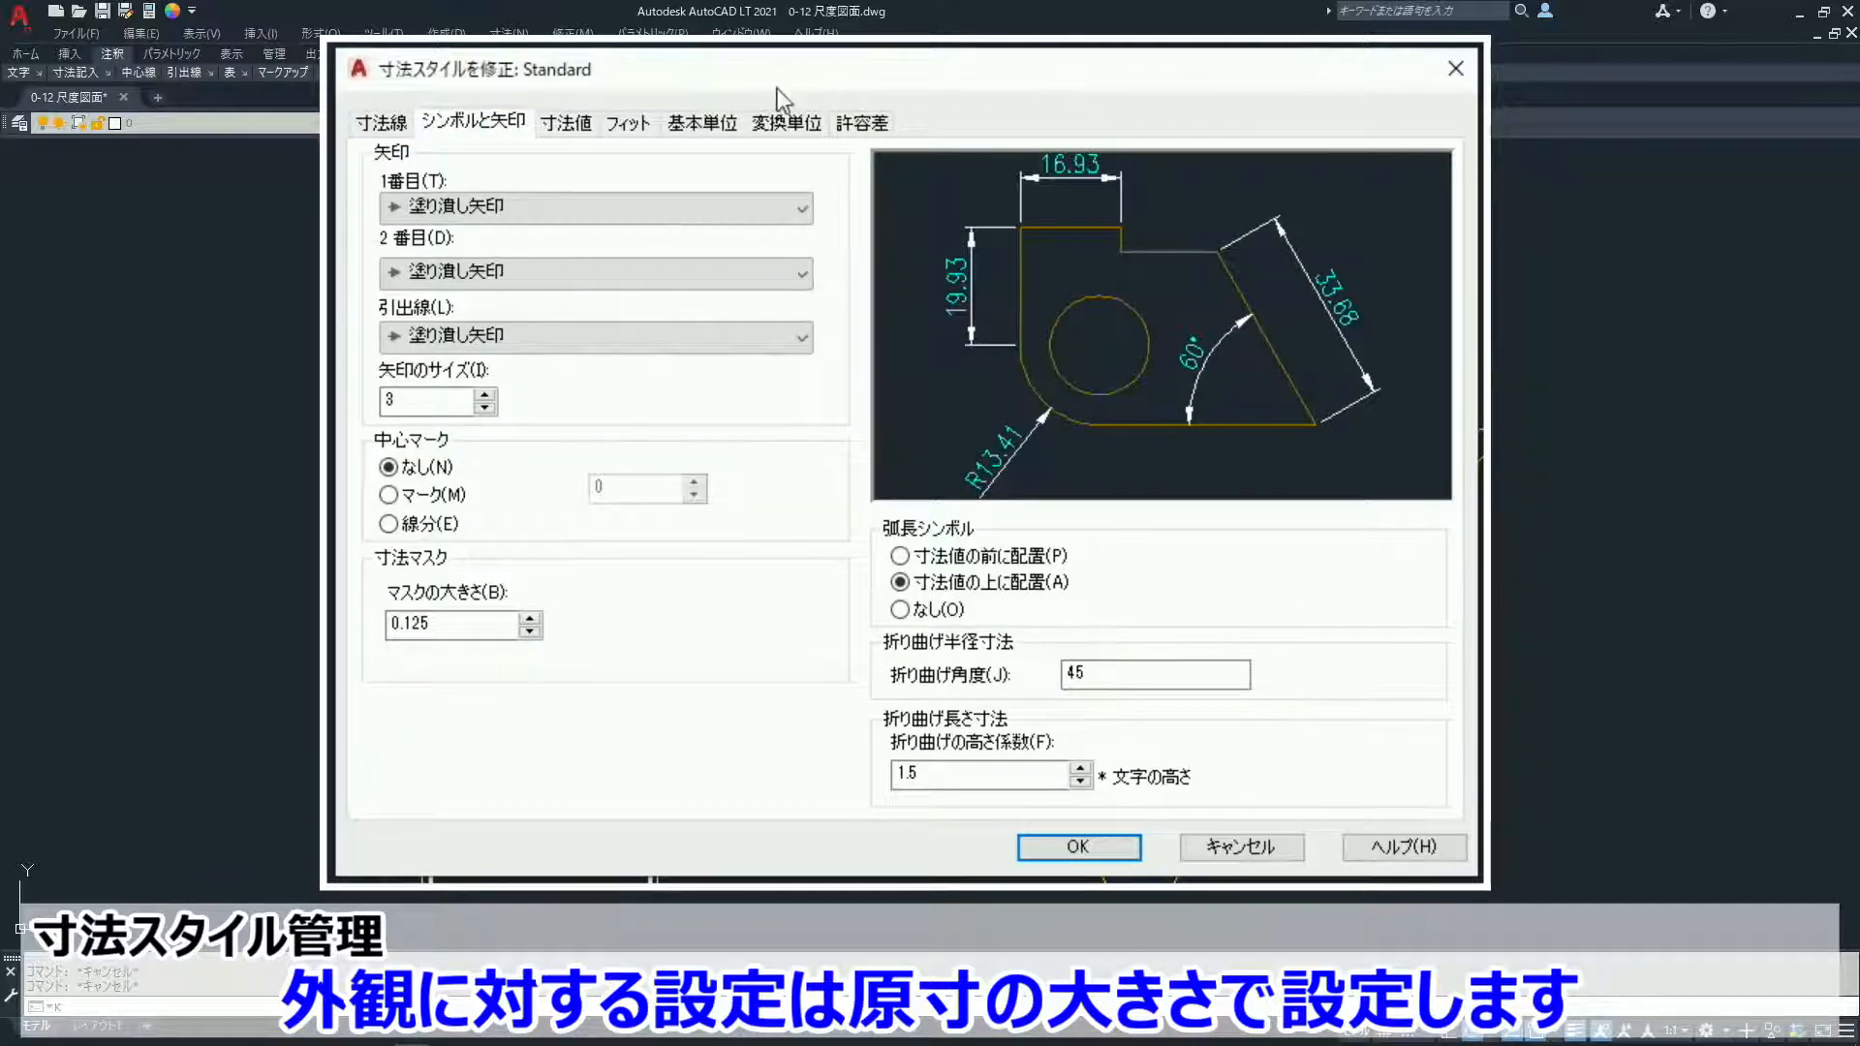
left_click(584, 124)
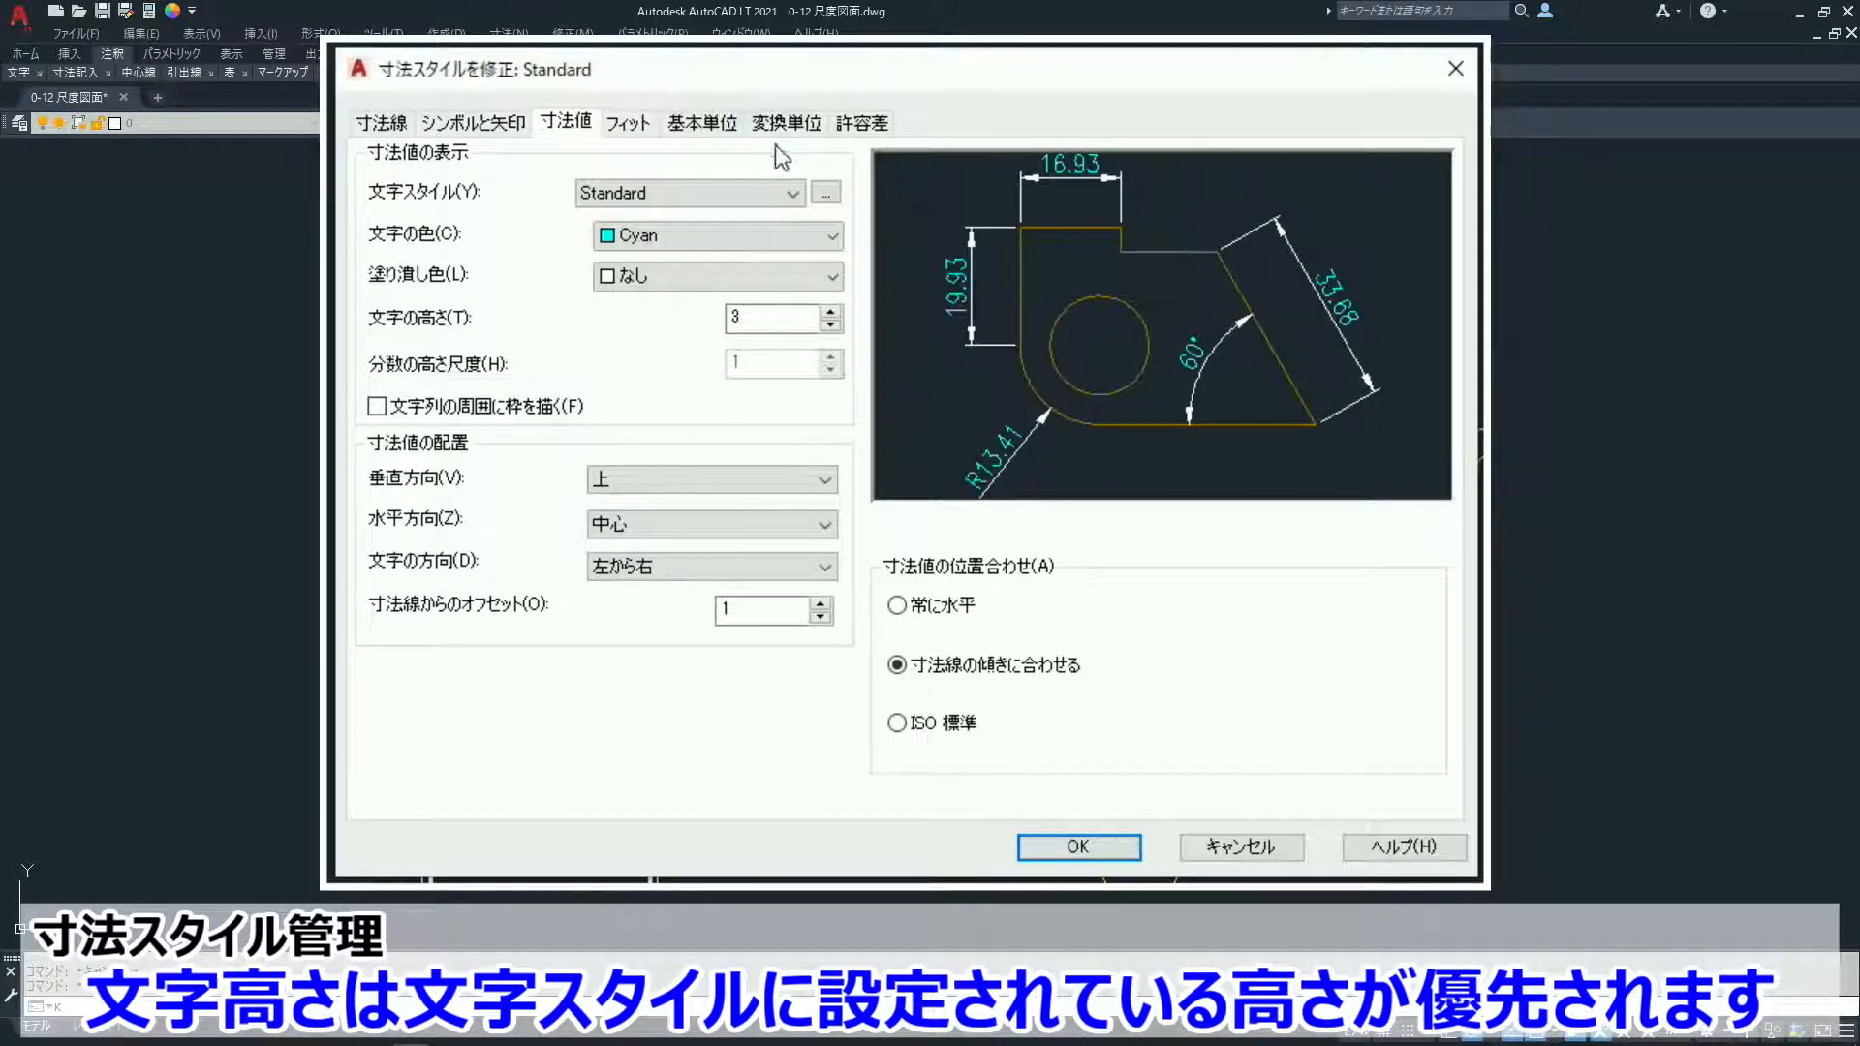
left_click(825, 195)
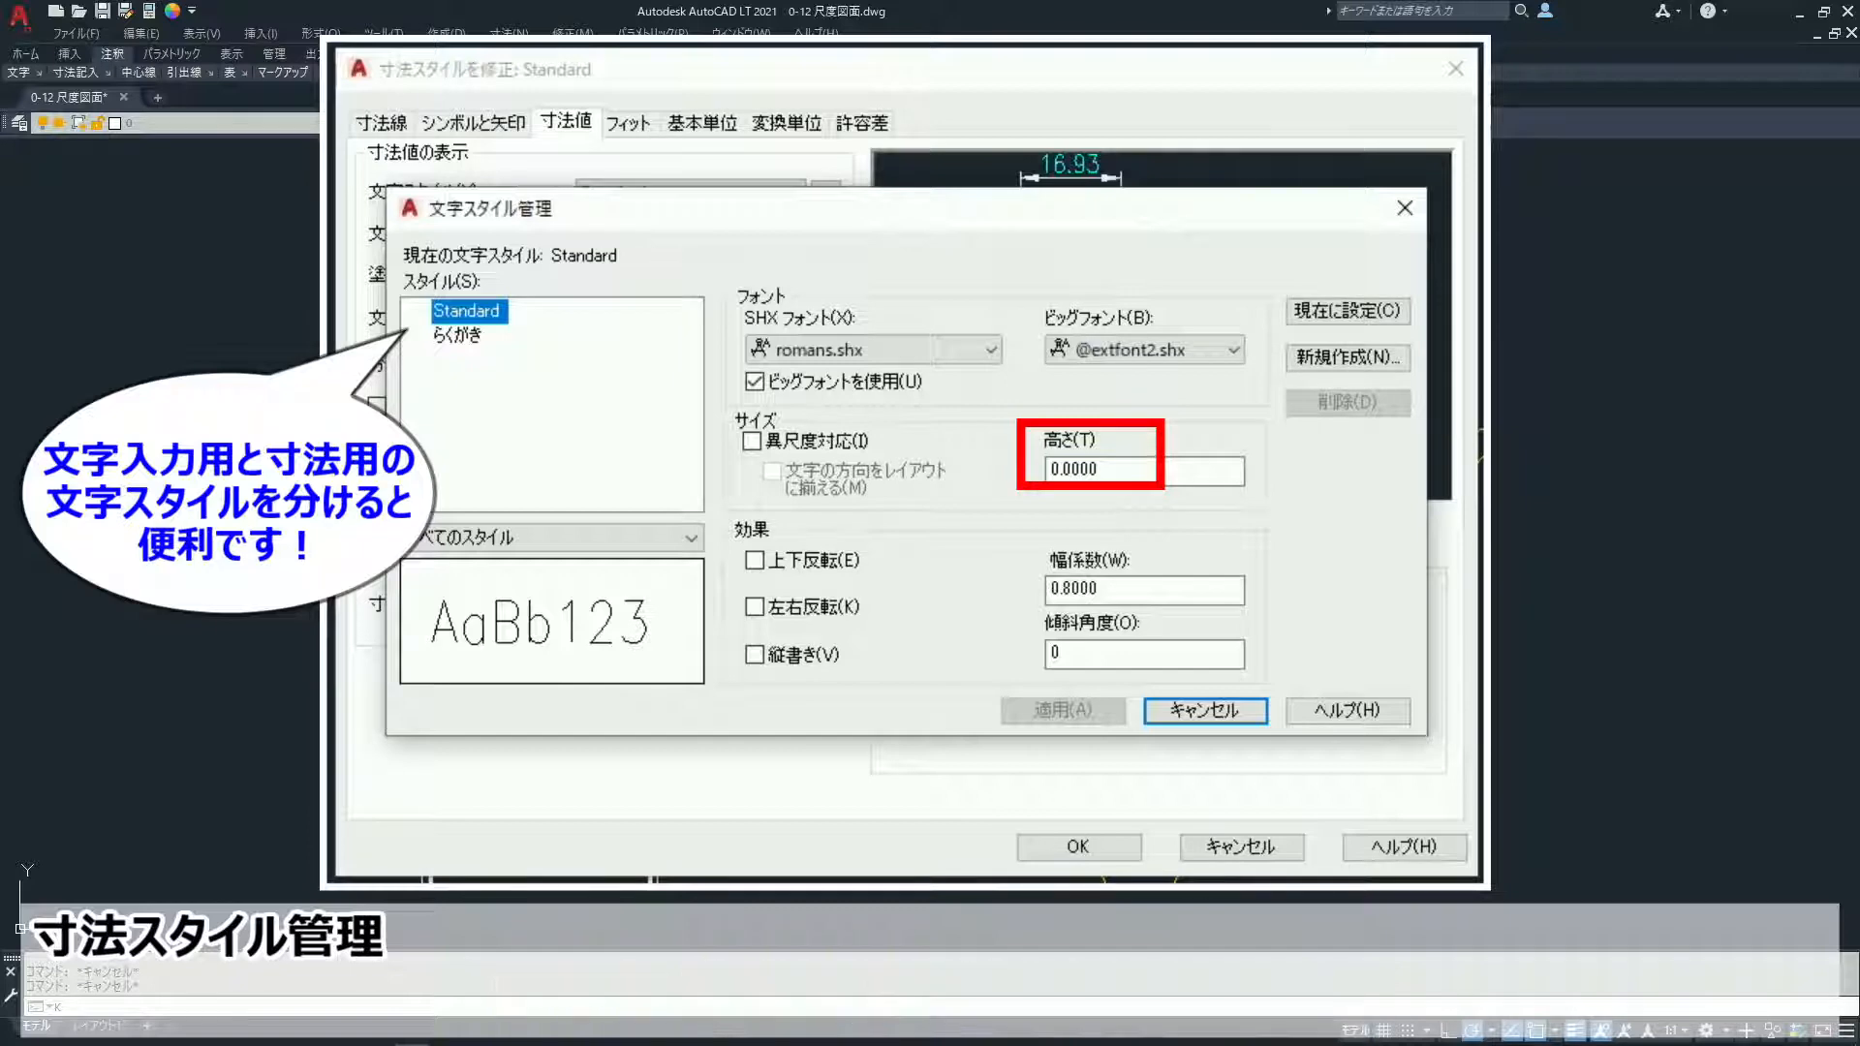
left_click(1222, 716)
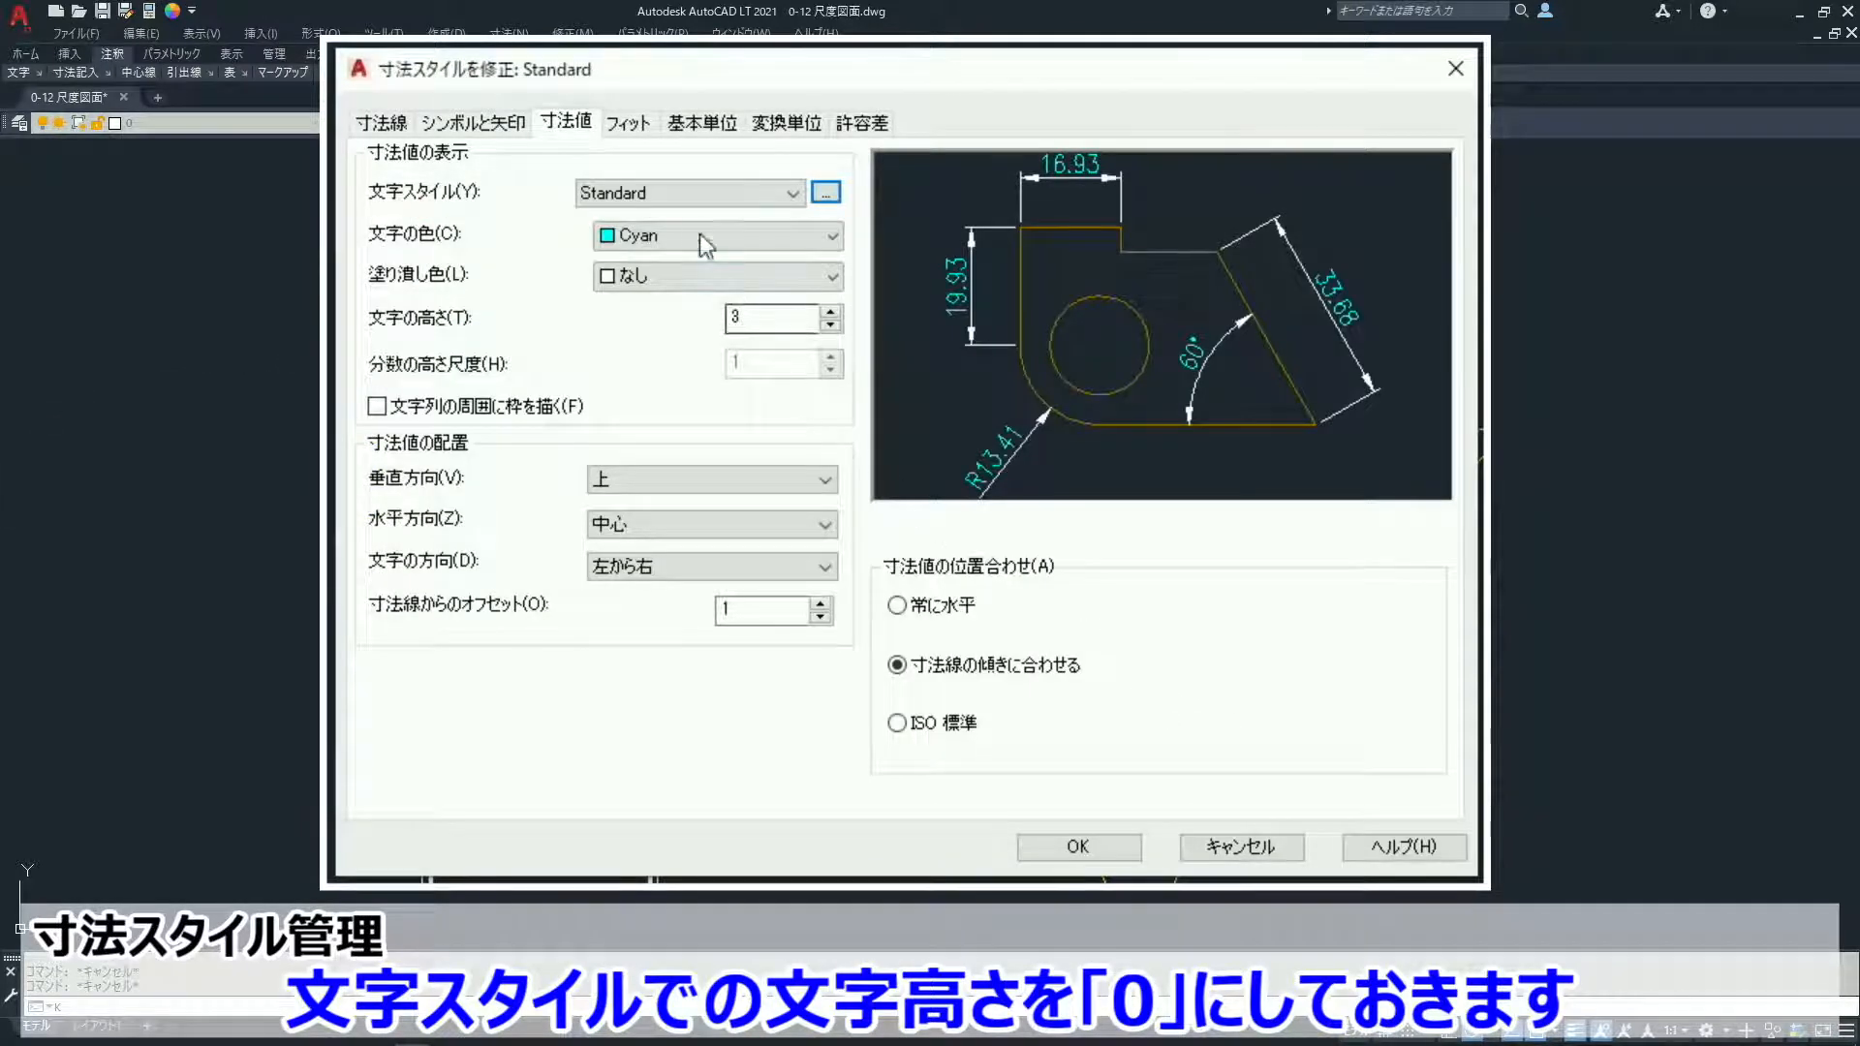
left_click(630, 122)
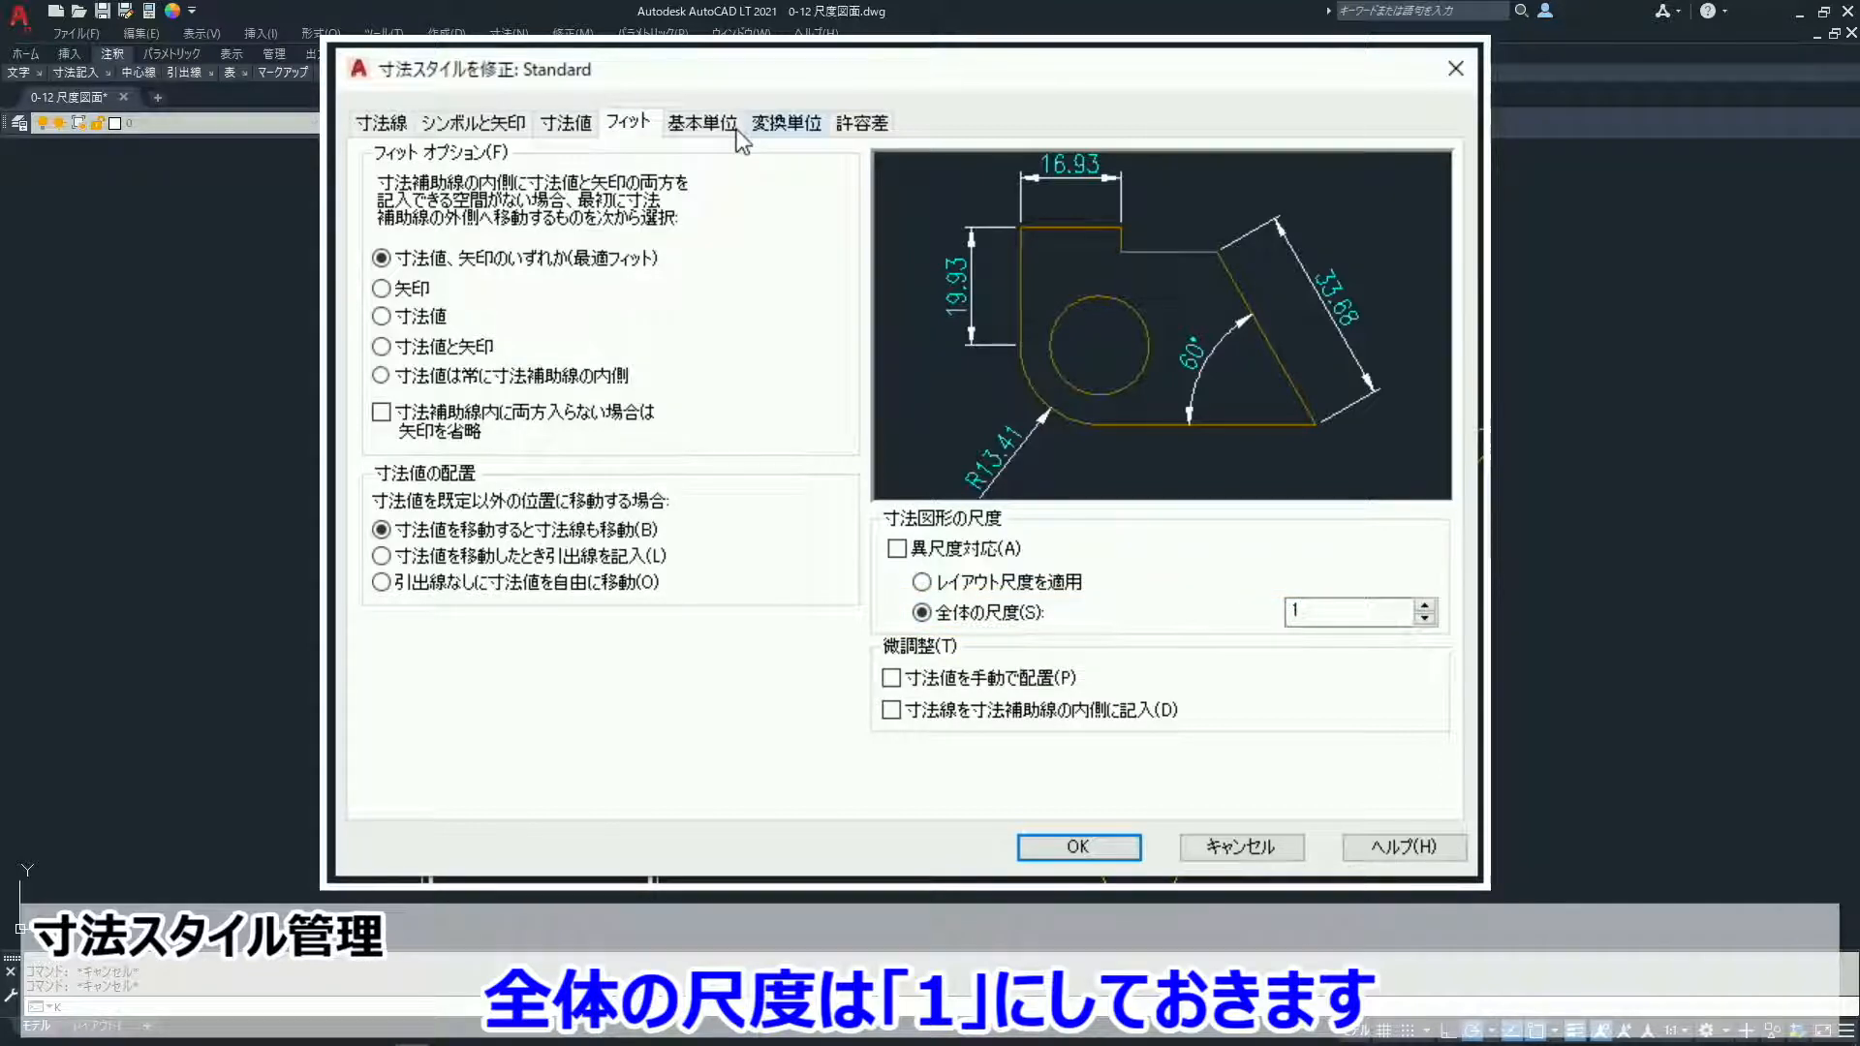
left_click(712, 130)
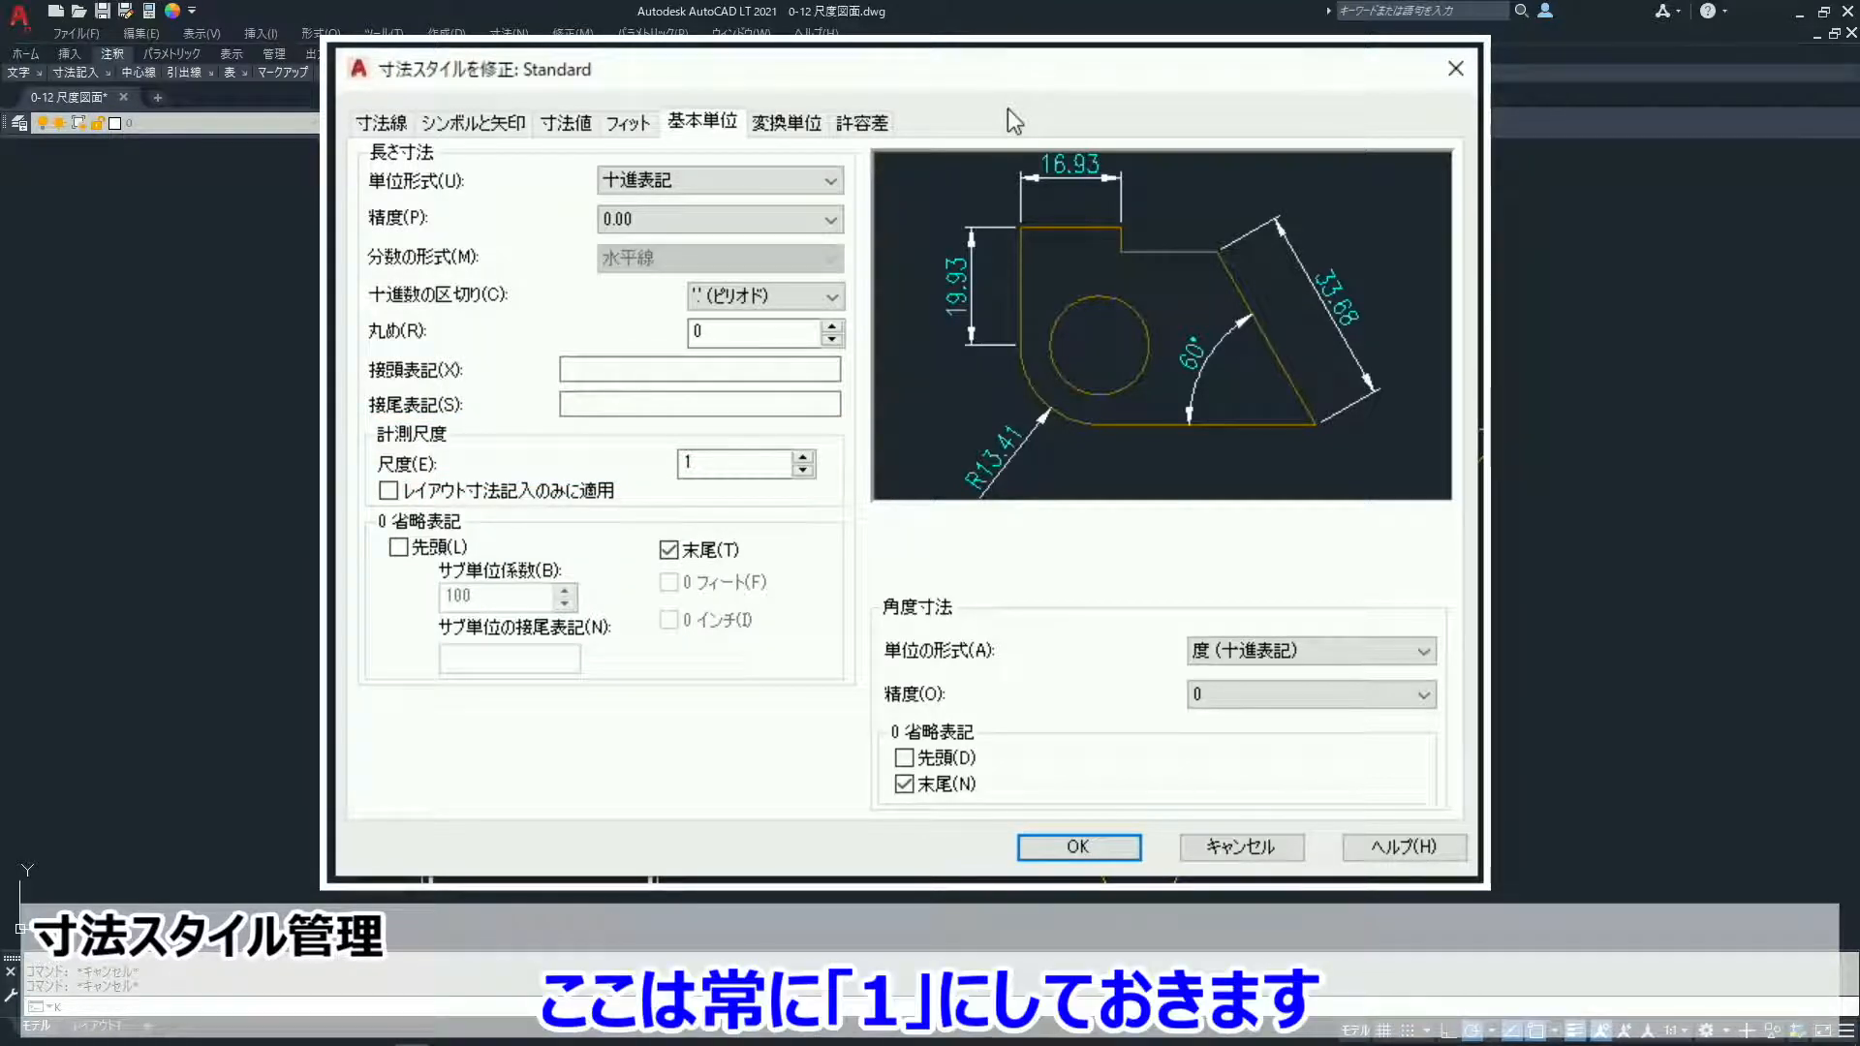
left_click(1100, 841)
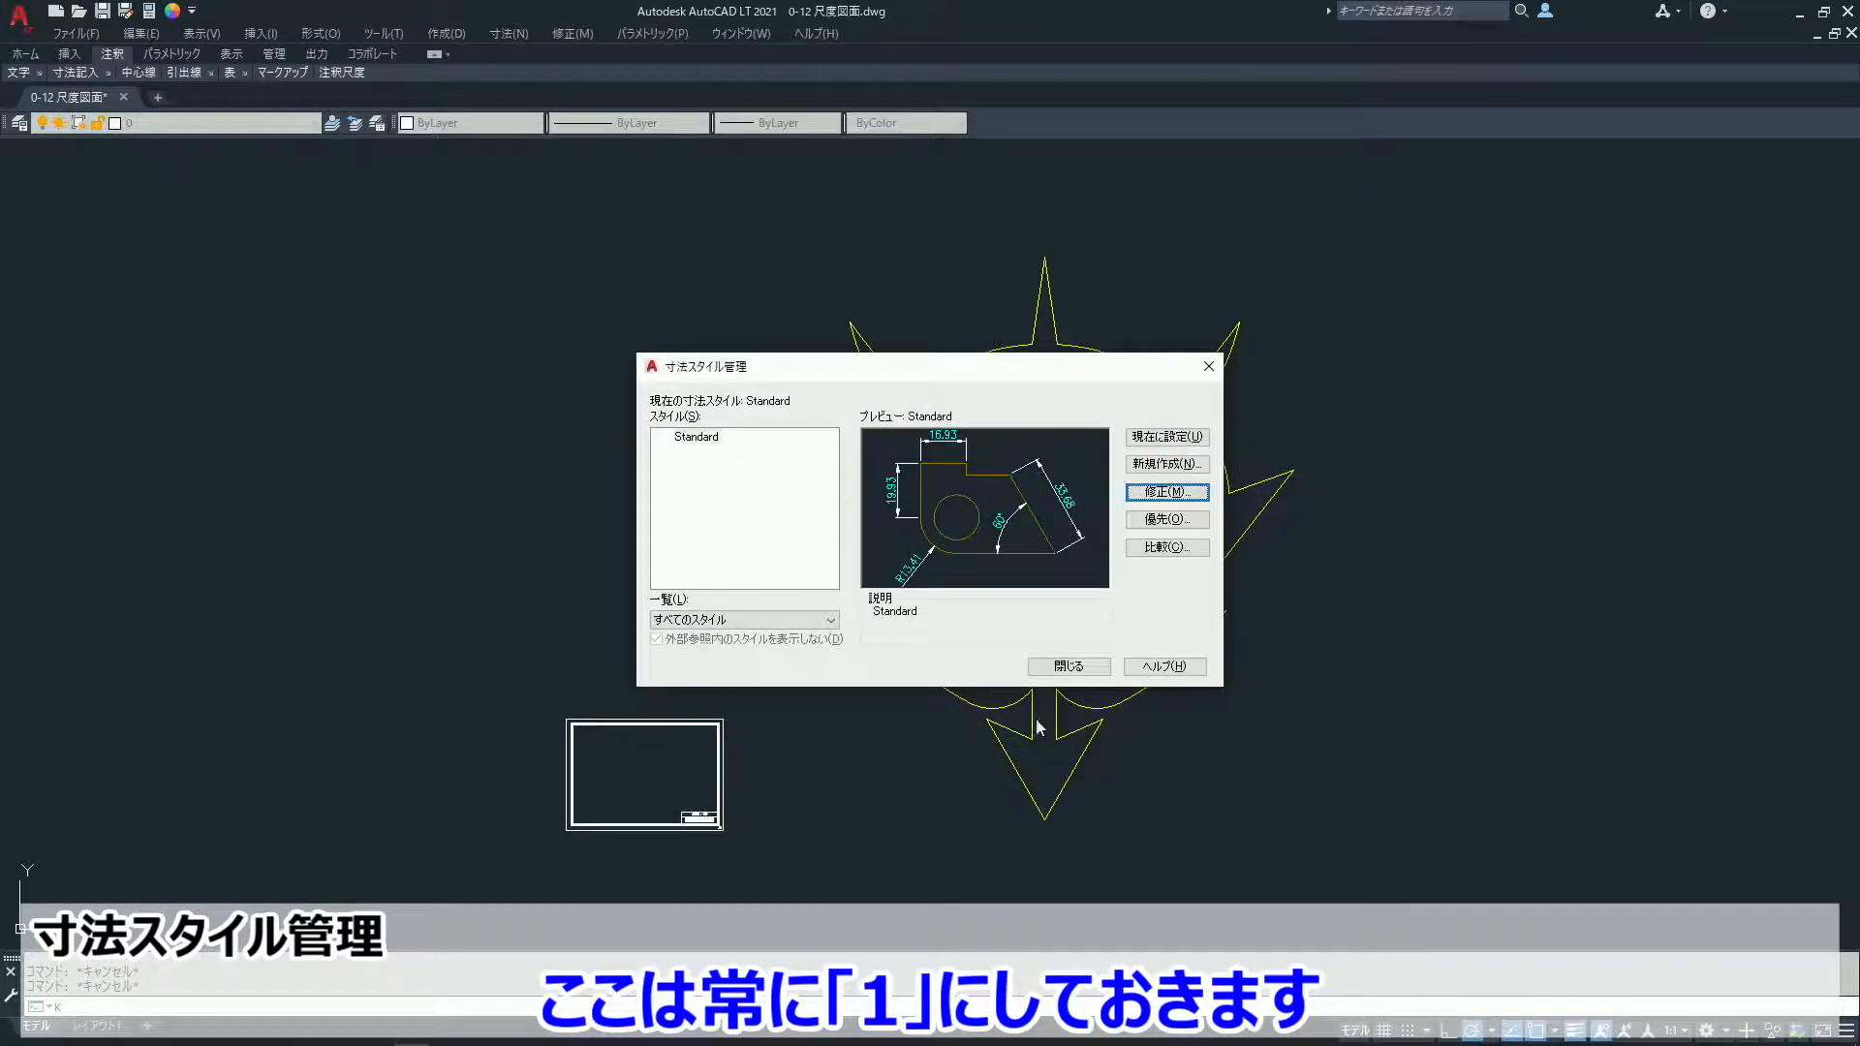
left_click(1077, 666)
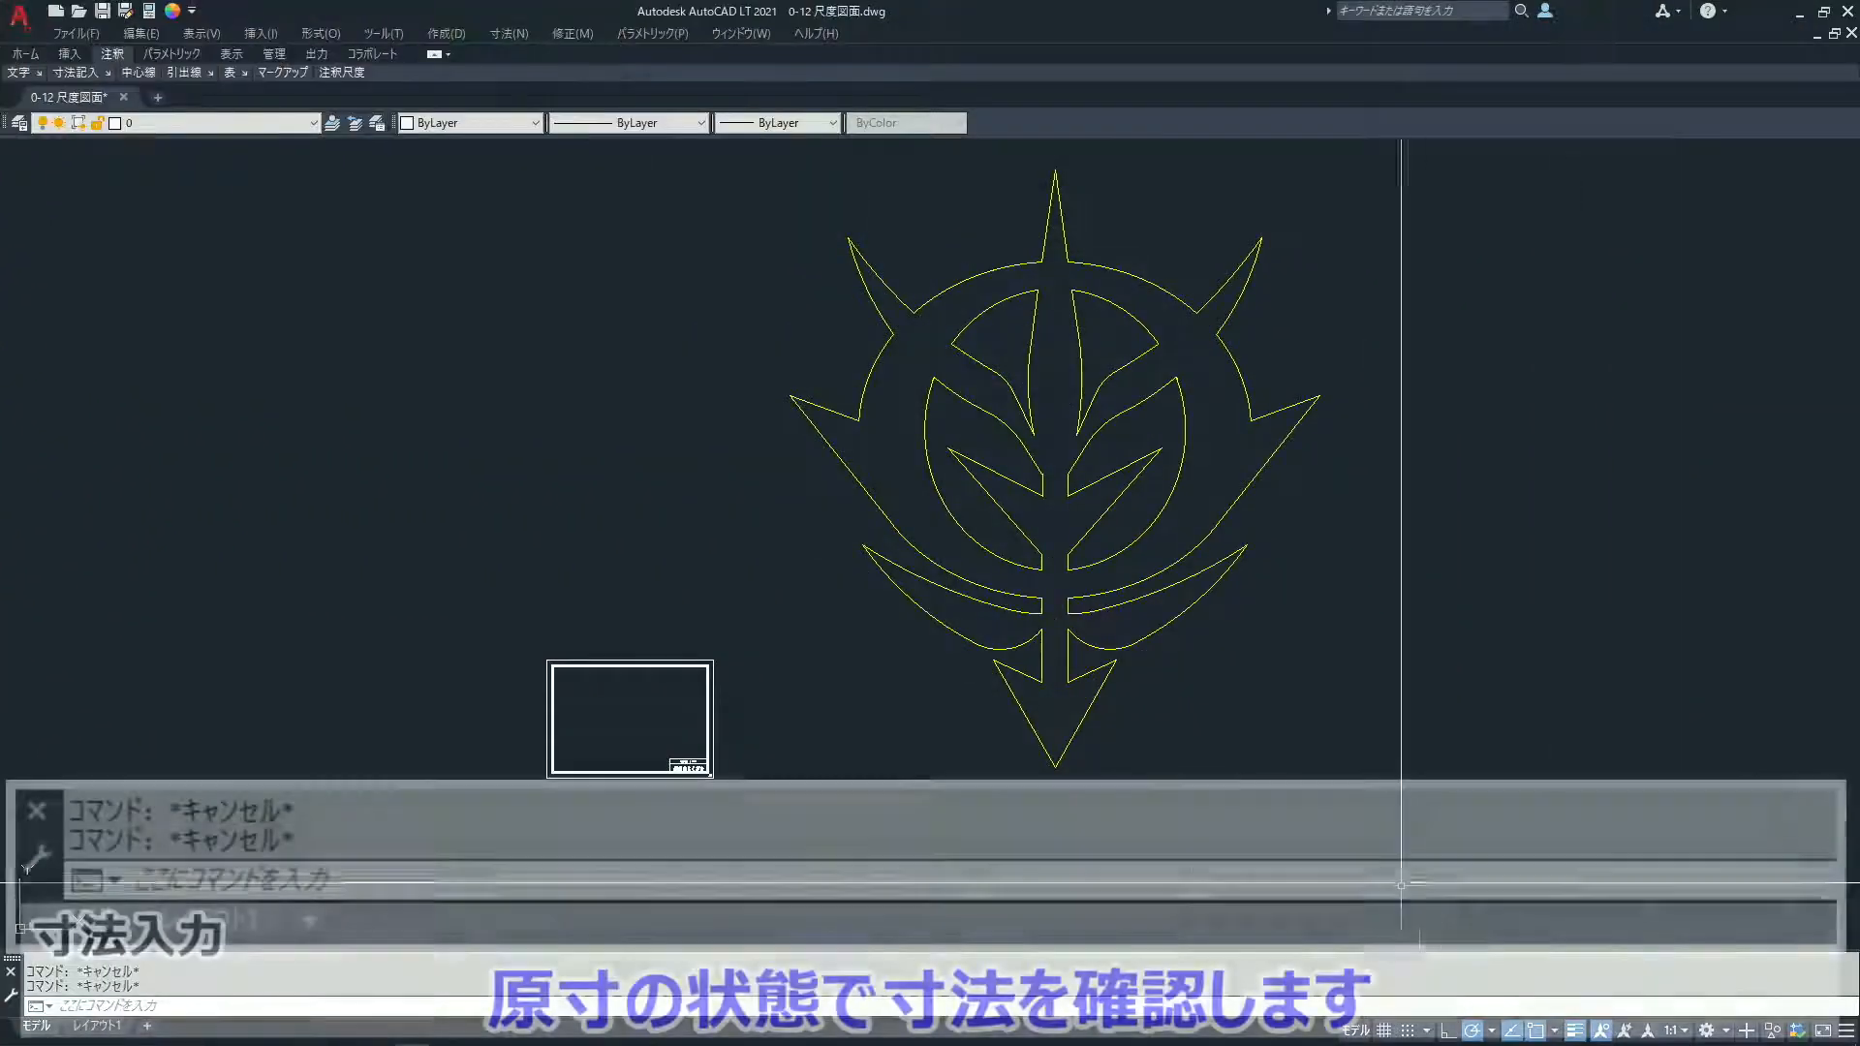
Step: Measure the full-size emblem's overall height from its lowest tip to its highest tip
type("d")
key("Return")
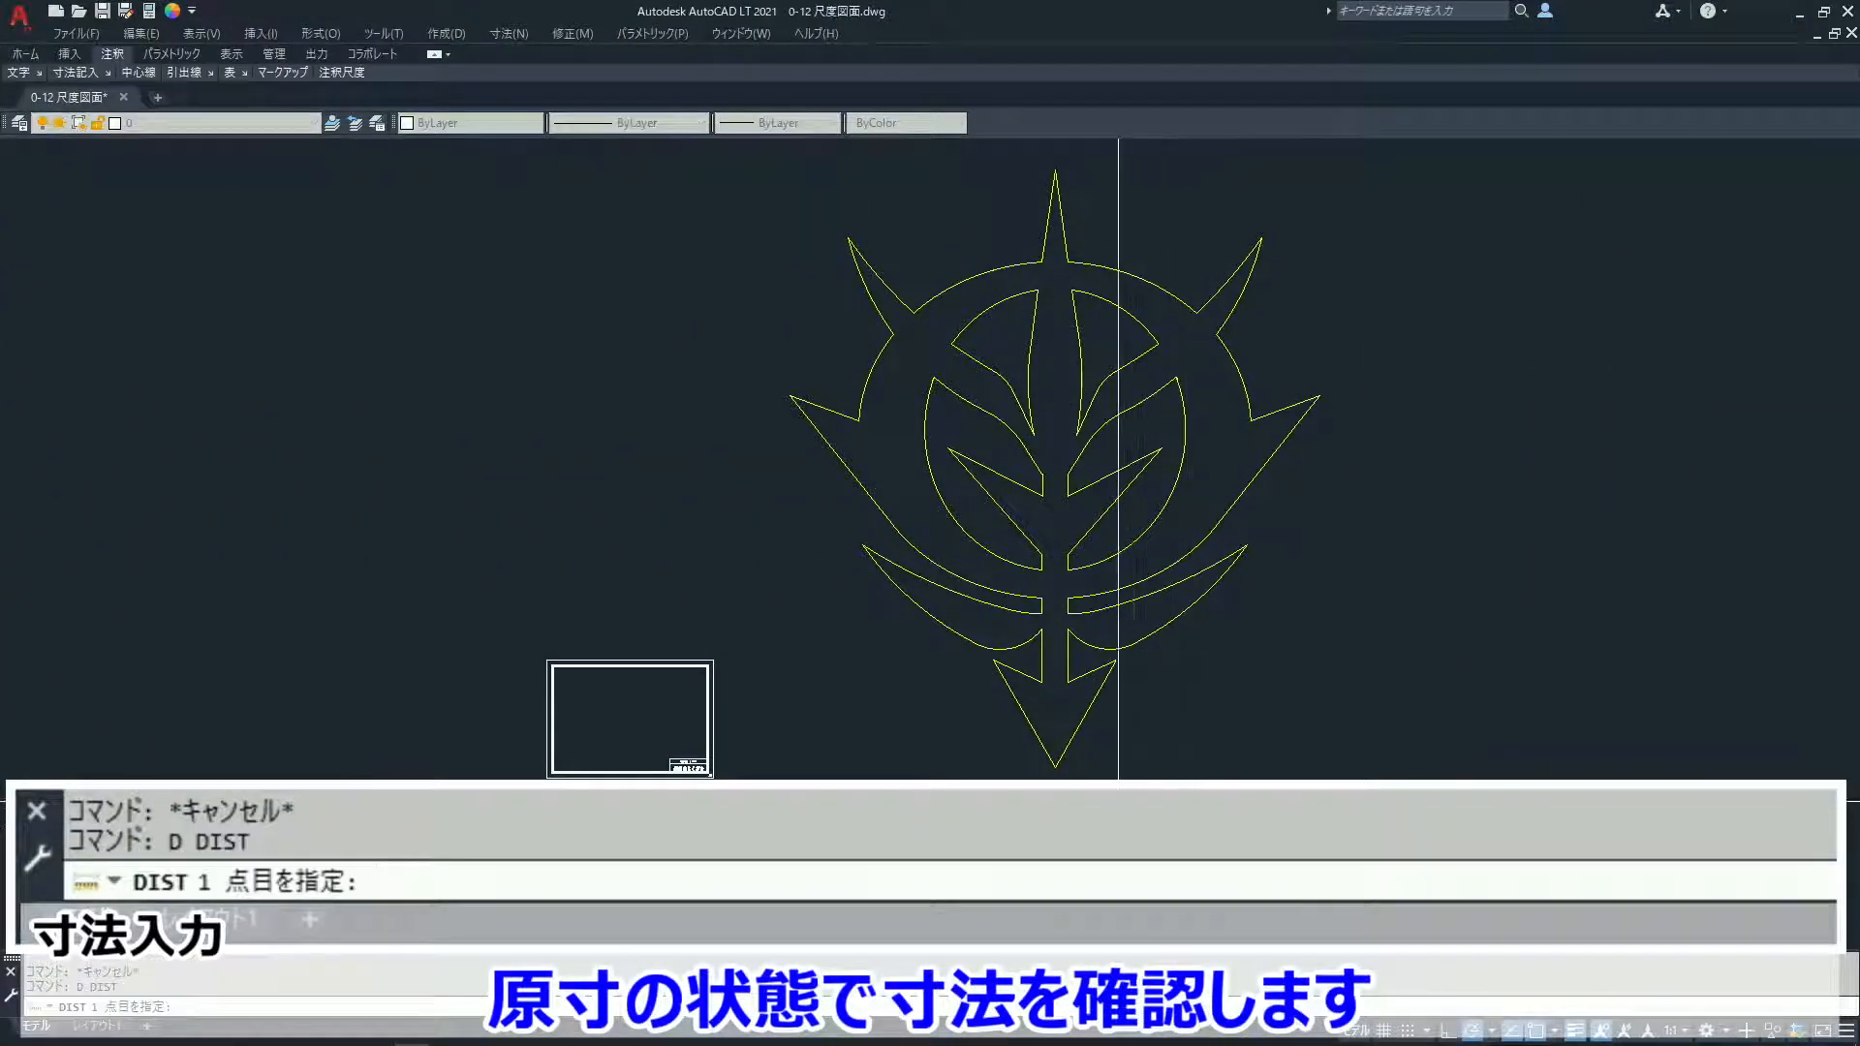
left_click(1056, 765)
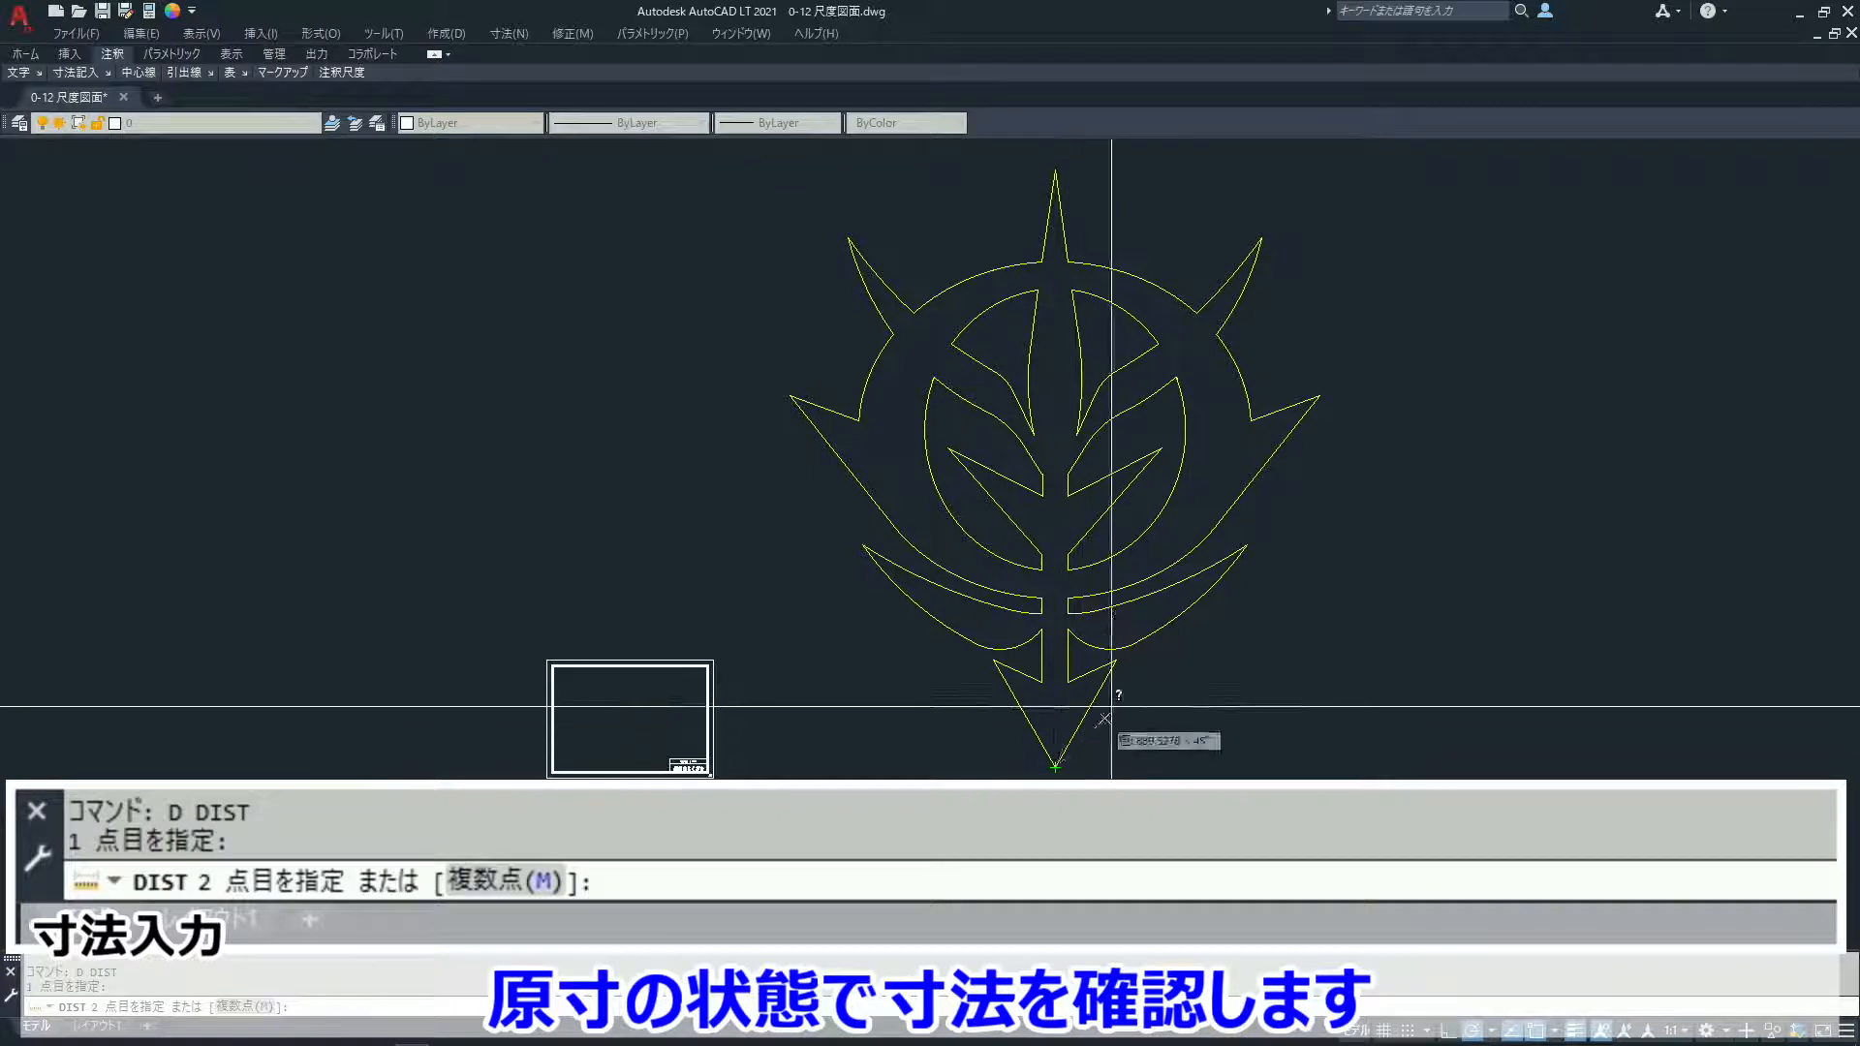
left_click(1058, 174)
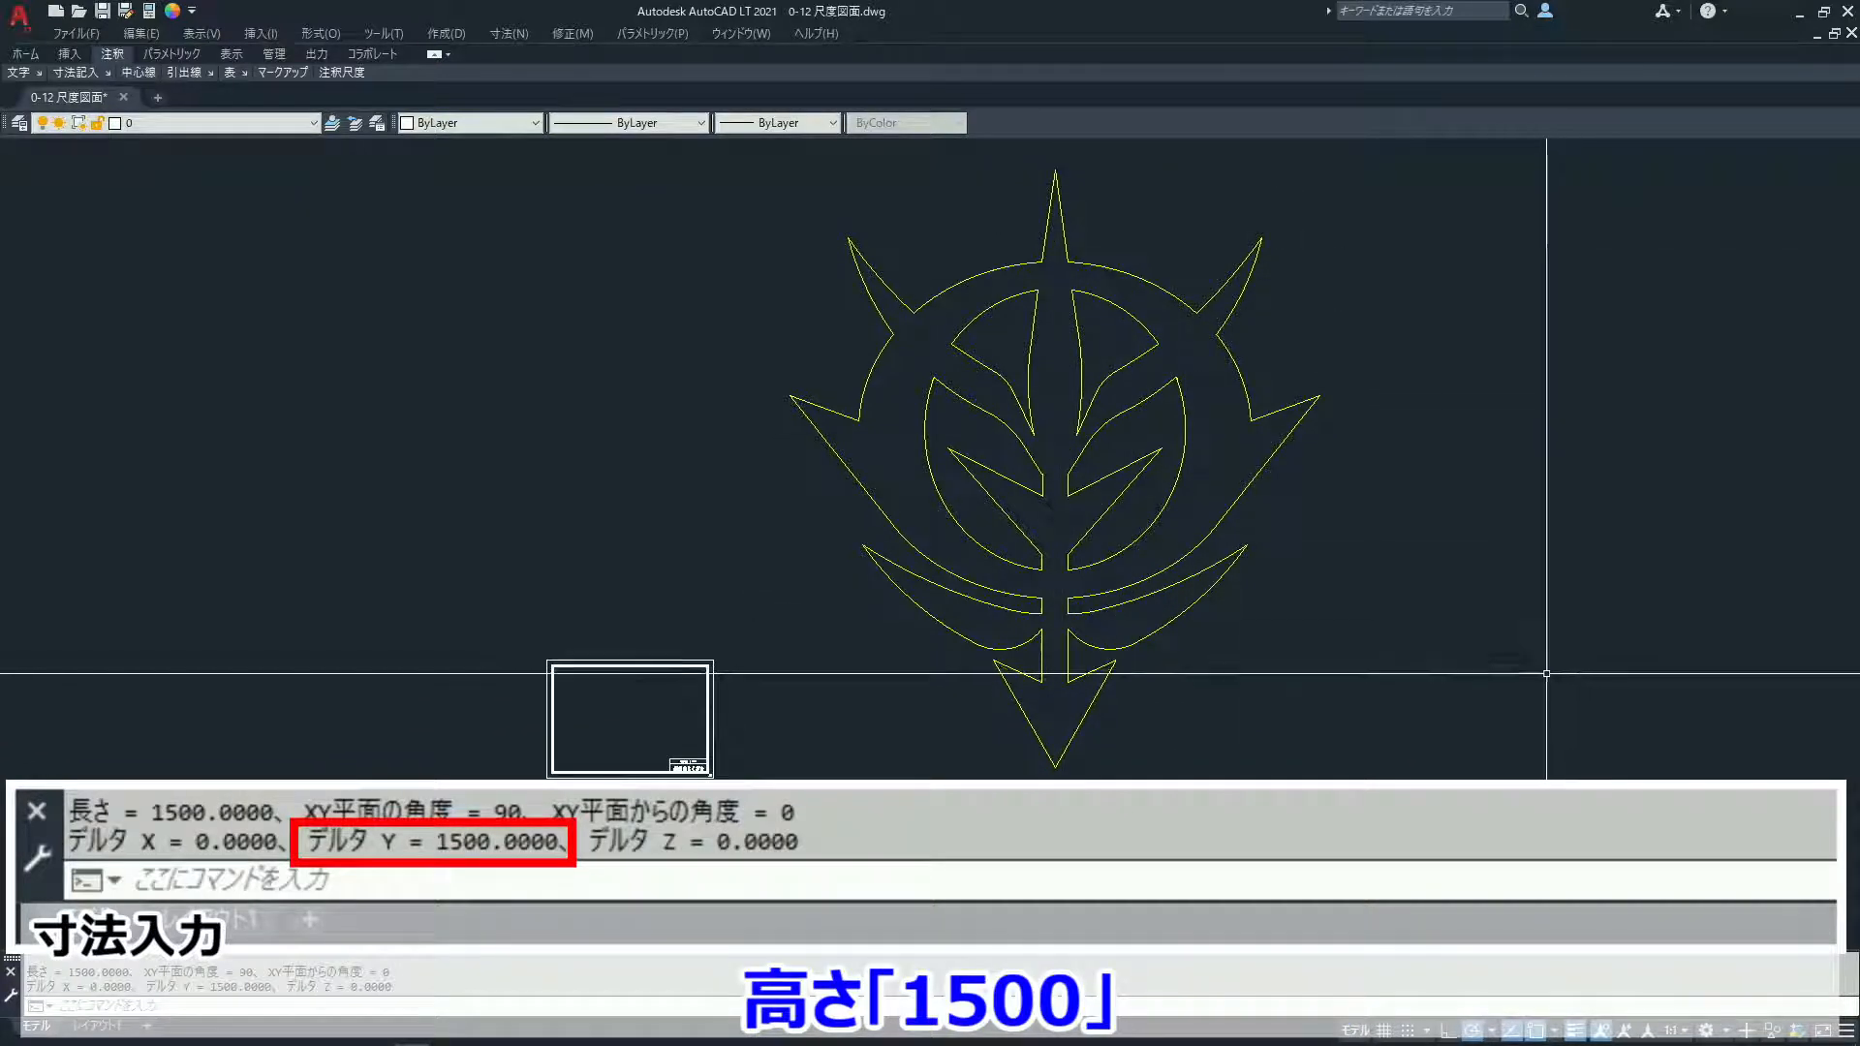
Step: Measure the width of the emblem's central stem between the two inner corners above the bottom arrowhead
type("d")
key("Return")
left_click(1042, 682)
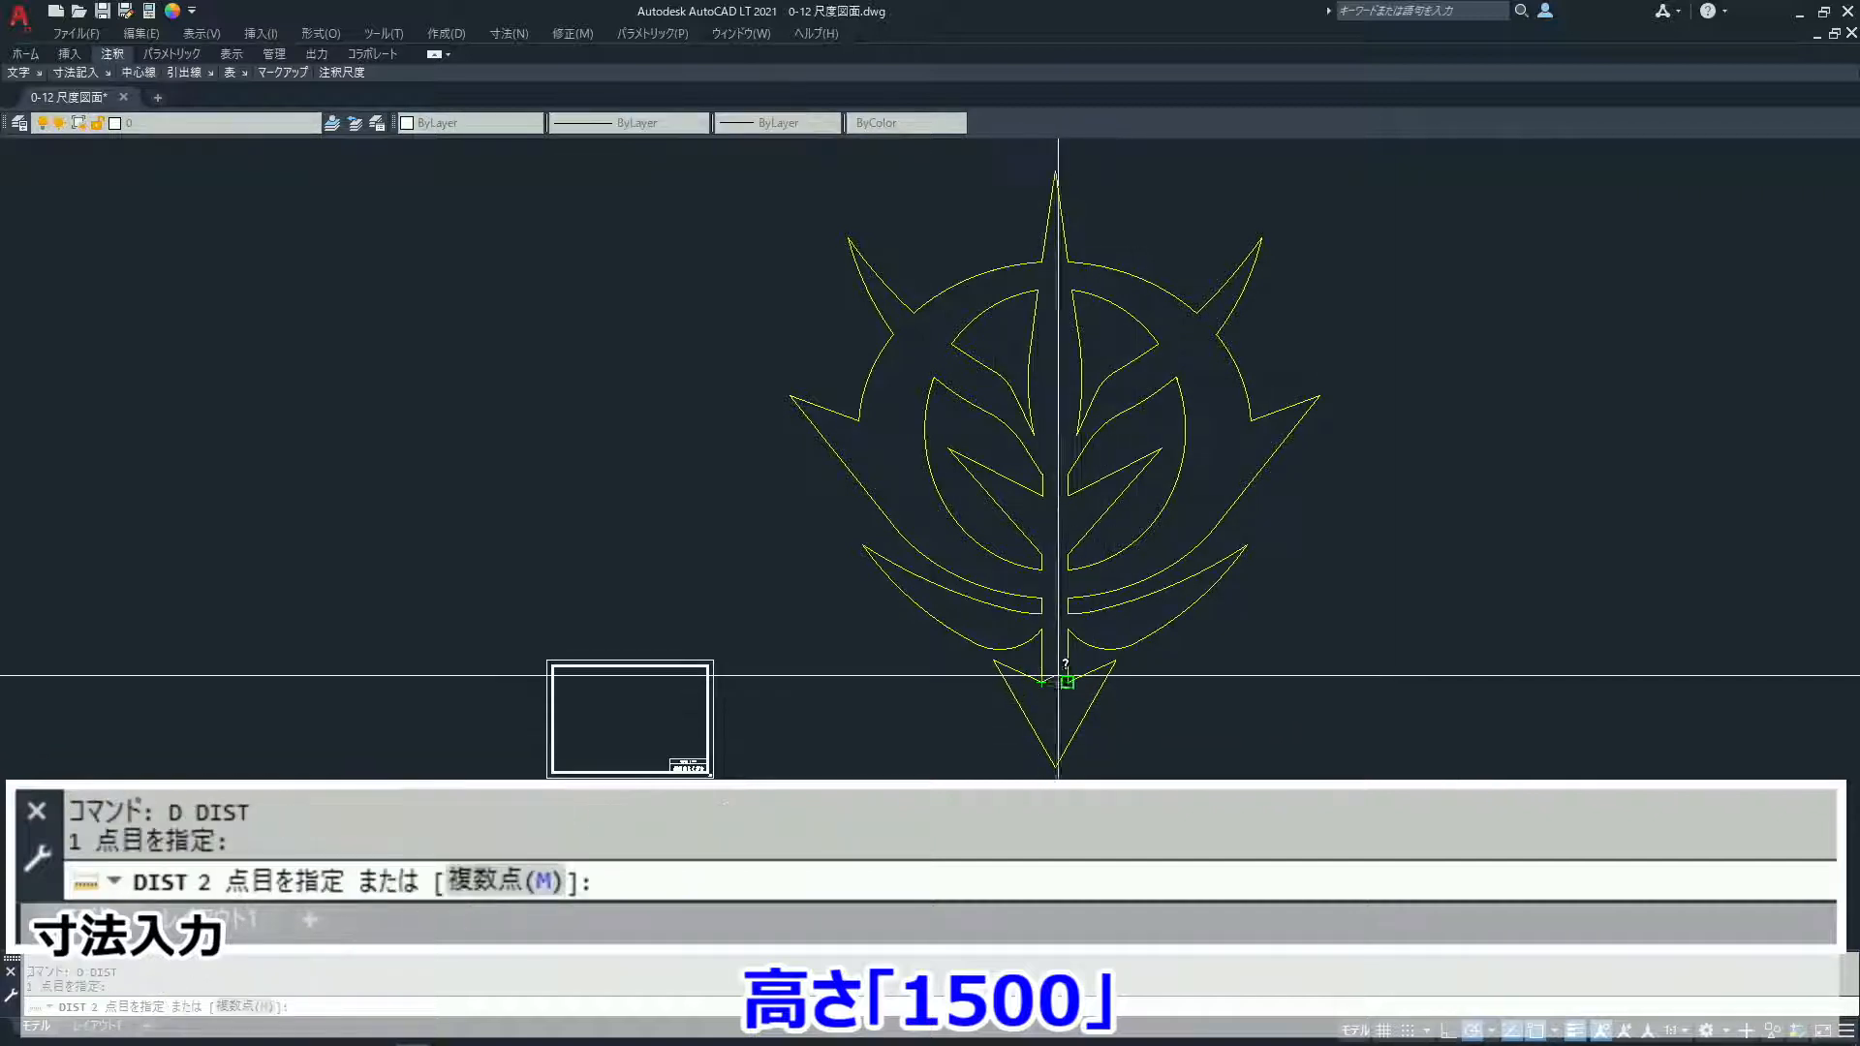
left_click(1068, 680)
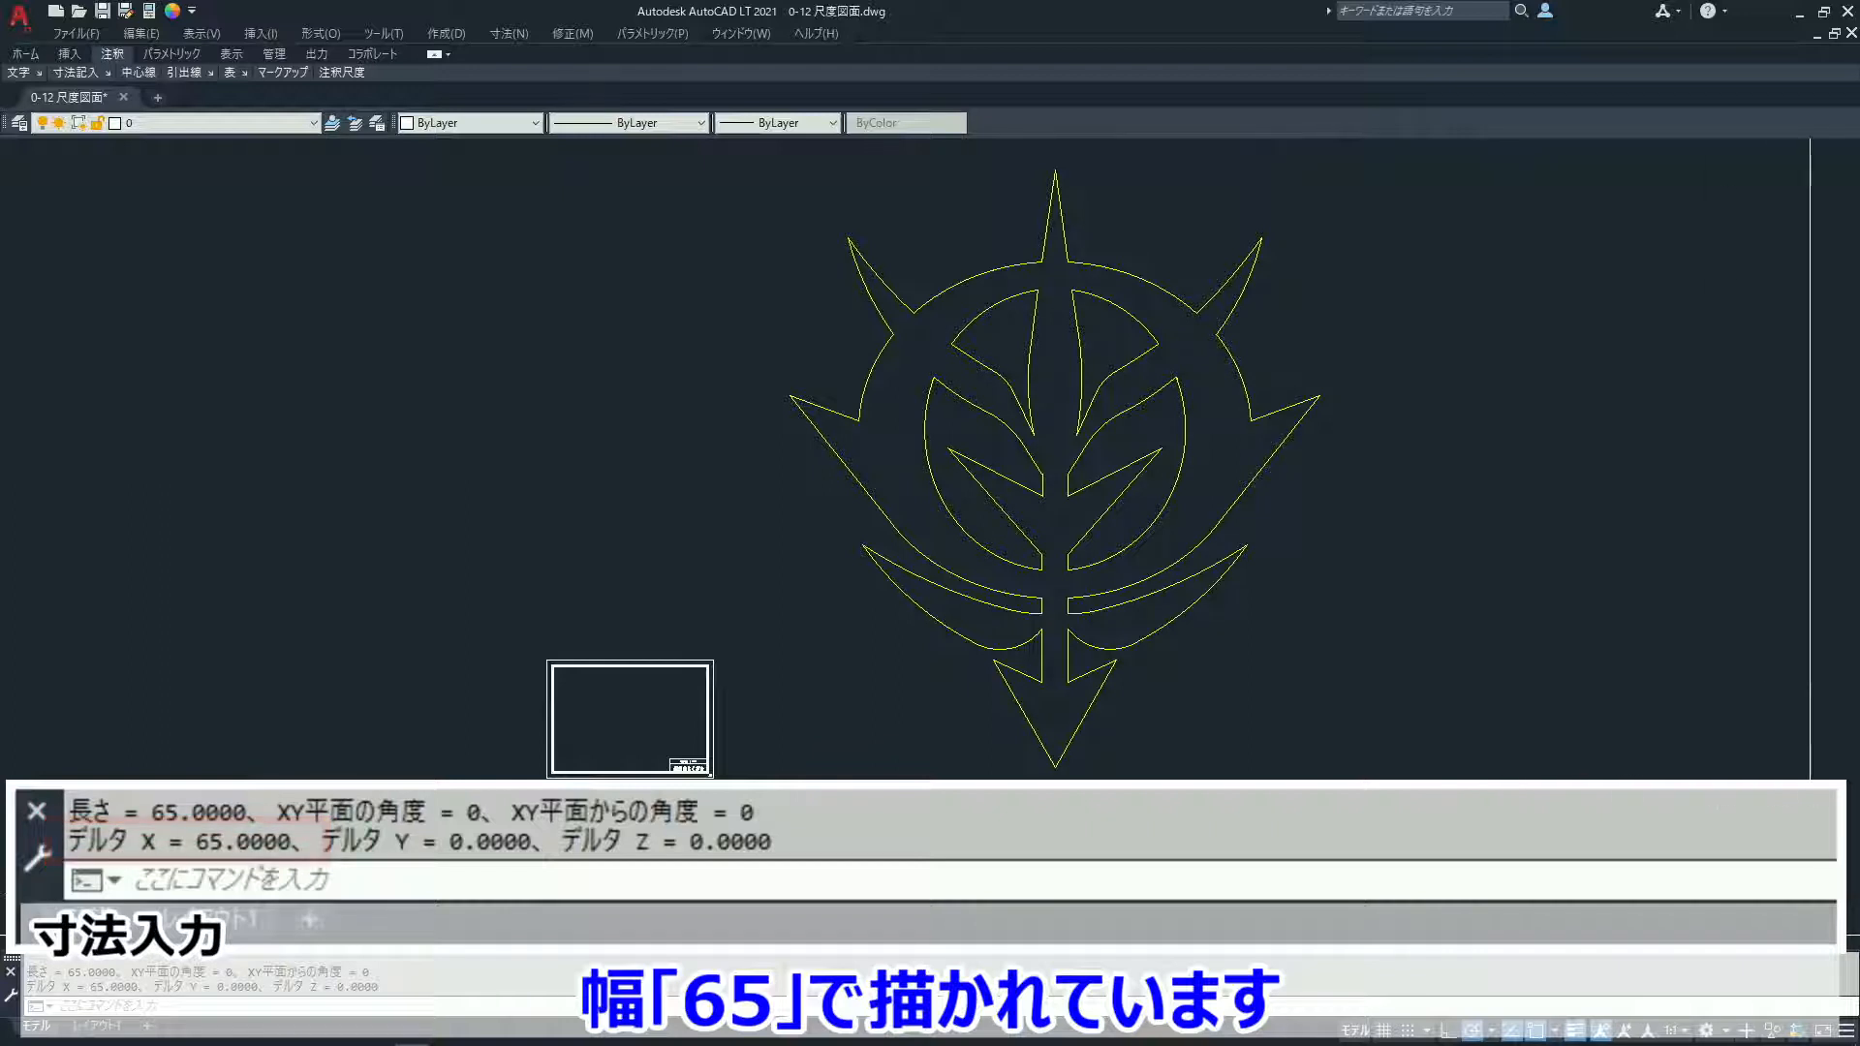
key("Escape")
key("Escape")
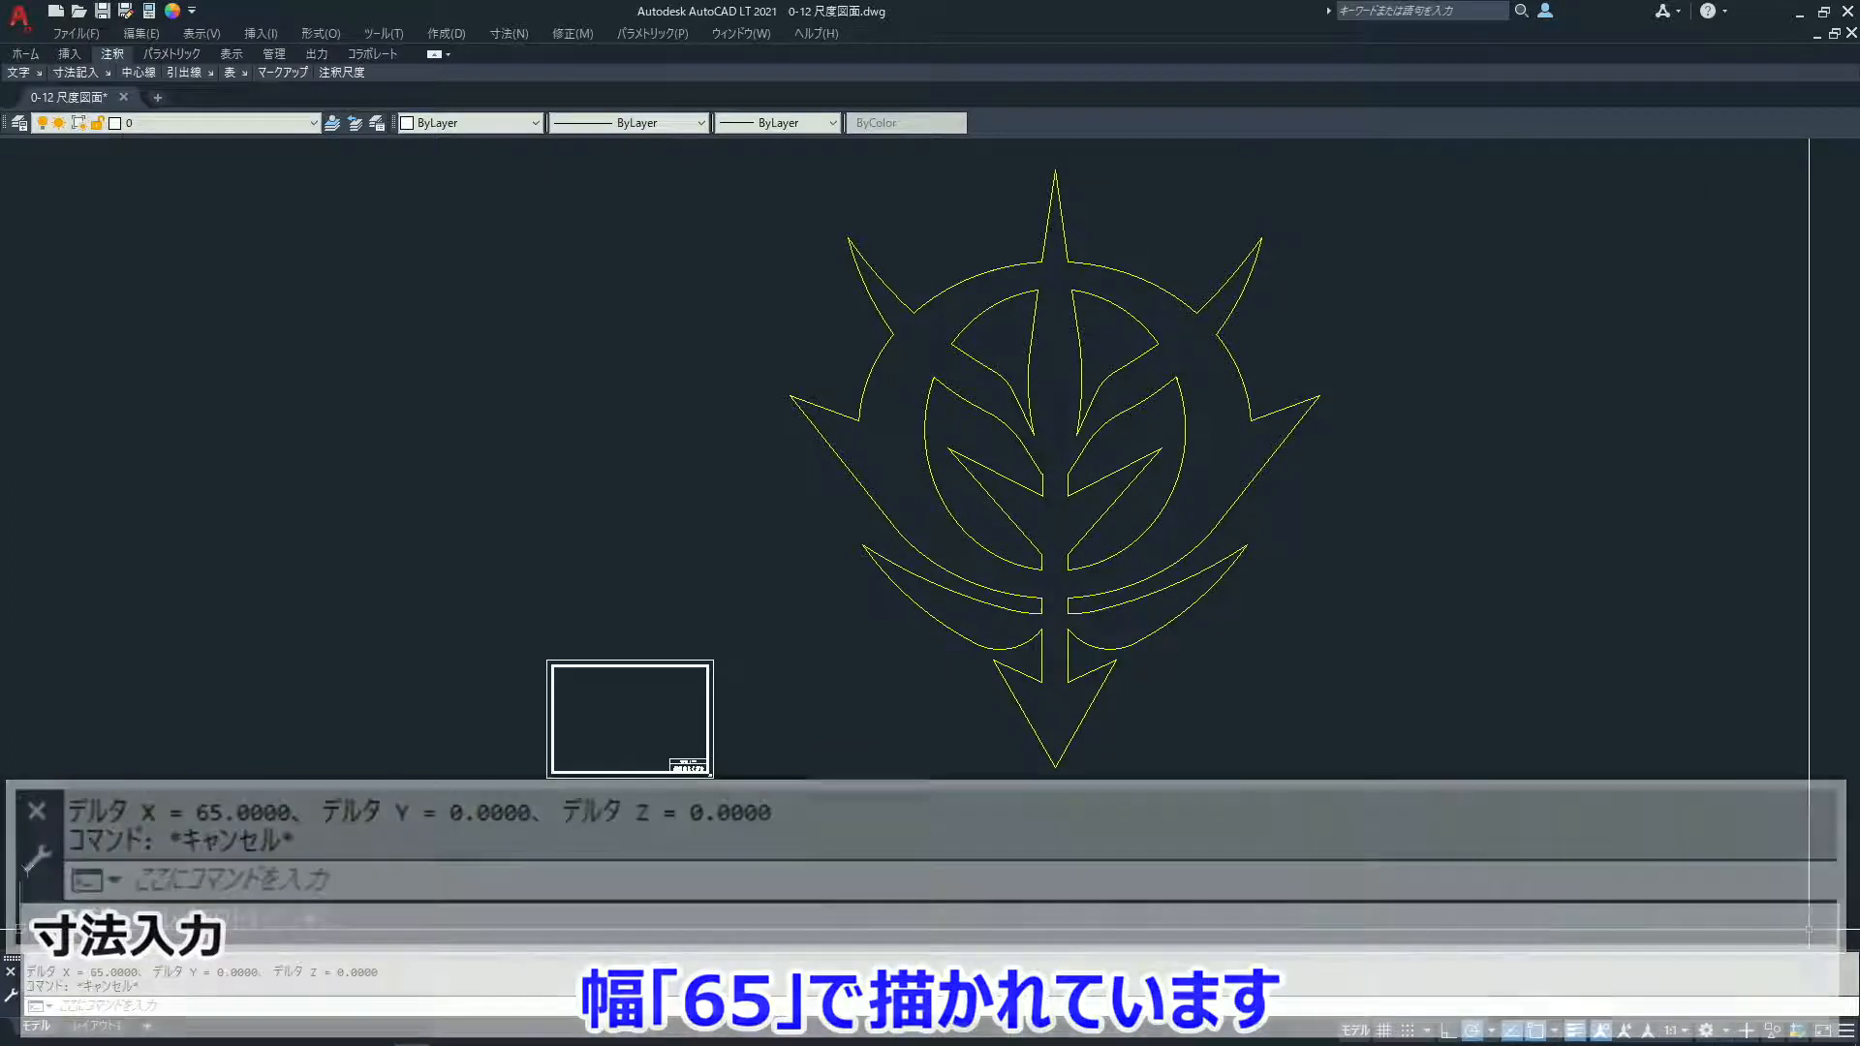
Step: Copy the whole emblem from its lowest tip to the empty area left of the drawing frame
type("c")
key("Return")
left_click(1376, 183)
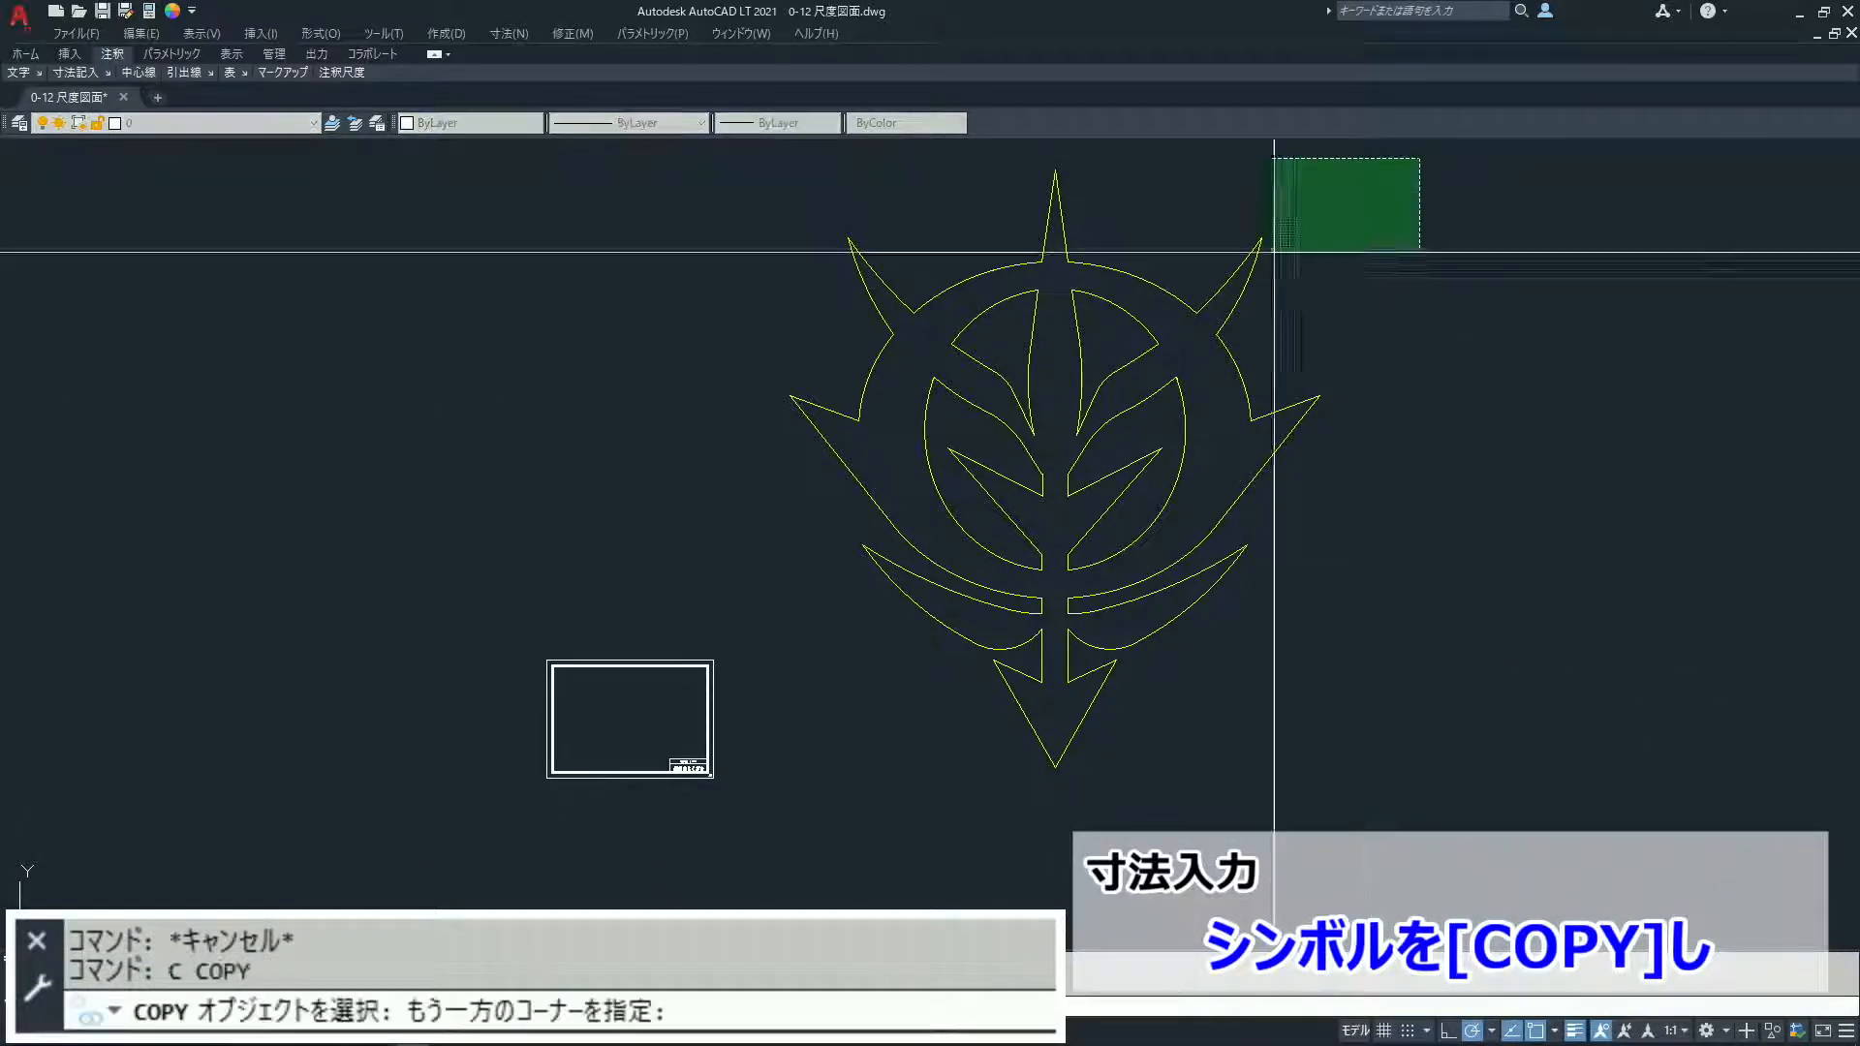
left_click(775, 440)
left_click(1377, 183)
left_click(844, 815)
key("Return")
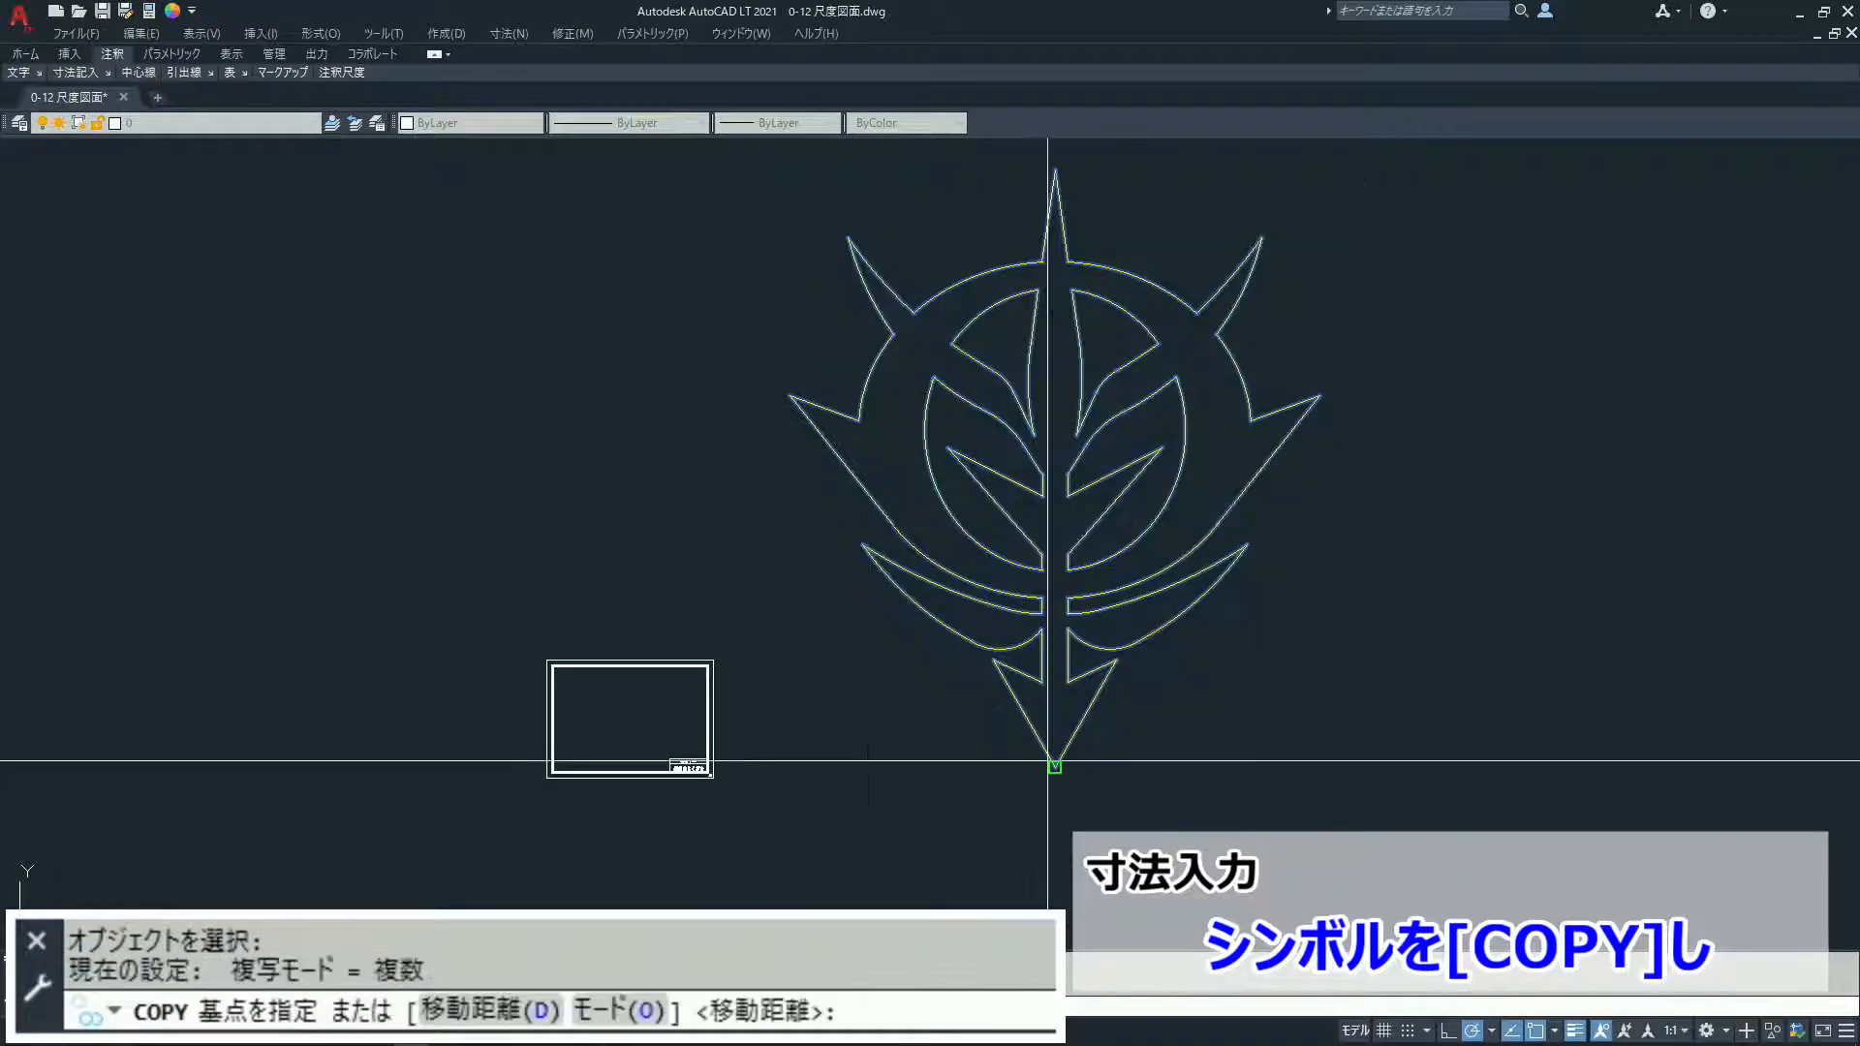
left_click(1055, 768)
middle_click_drag(308, 767, 537, 781)
left_click(470, 778)
key("Escape")
Step: Scale the copied emblem by a factor of 1/10 about its lowest tip
type("sc")
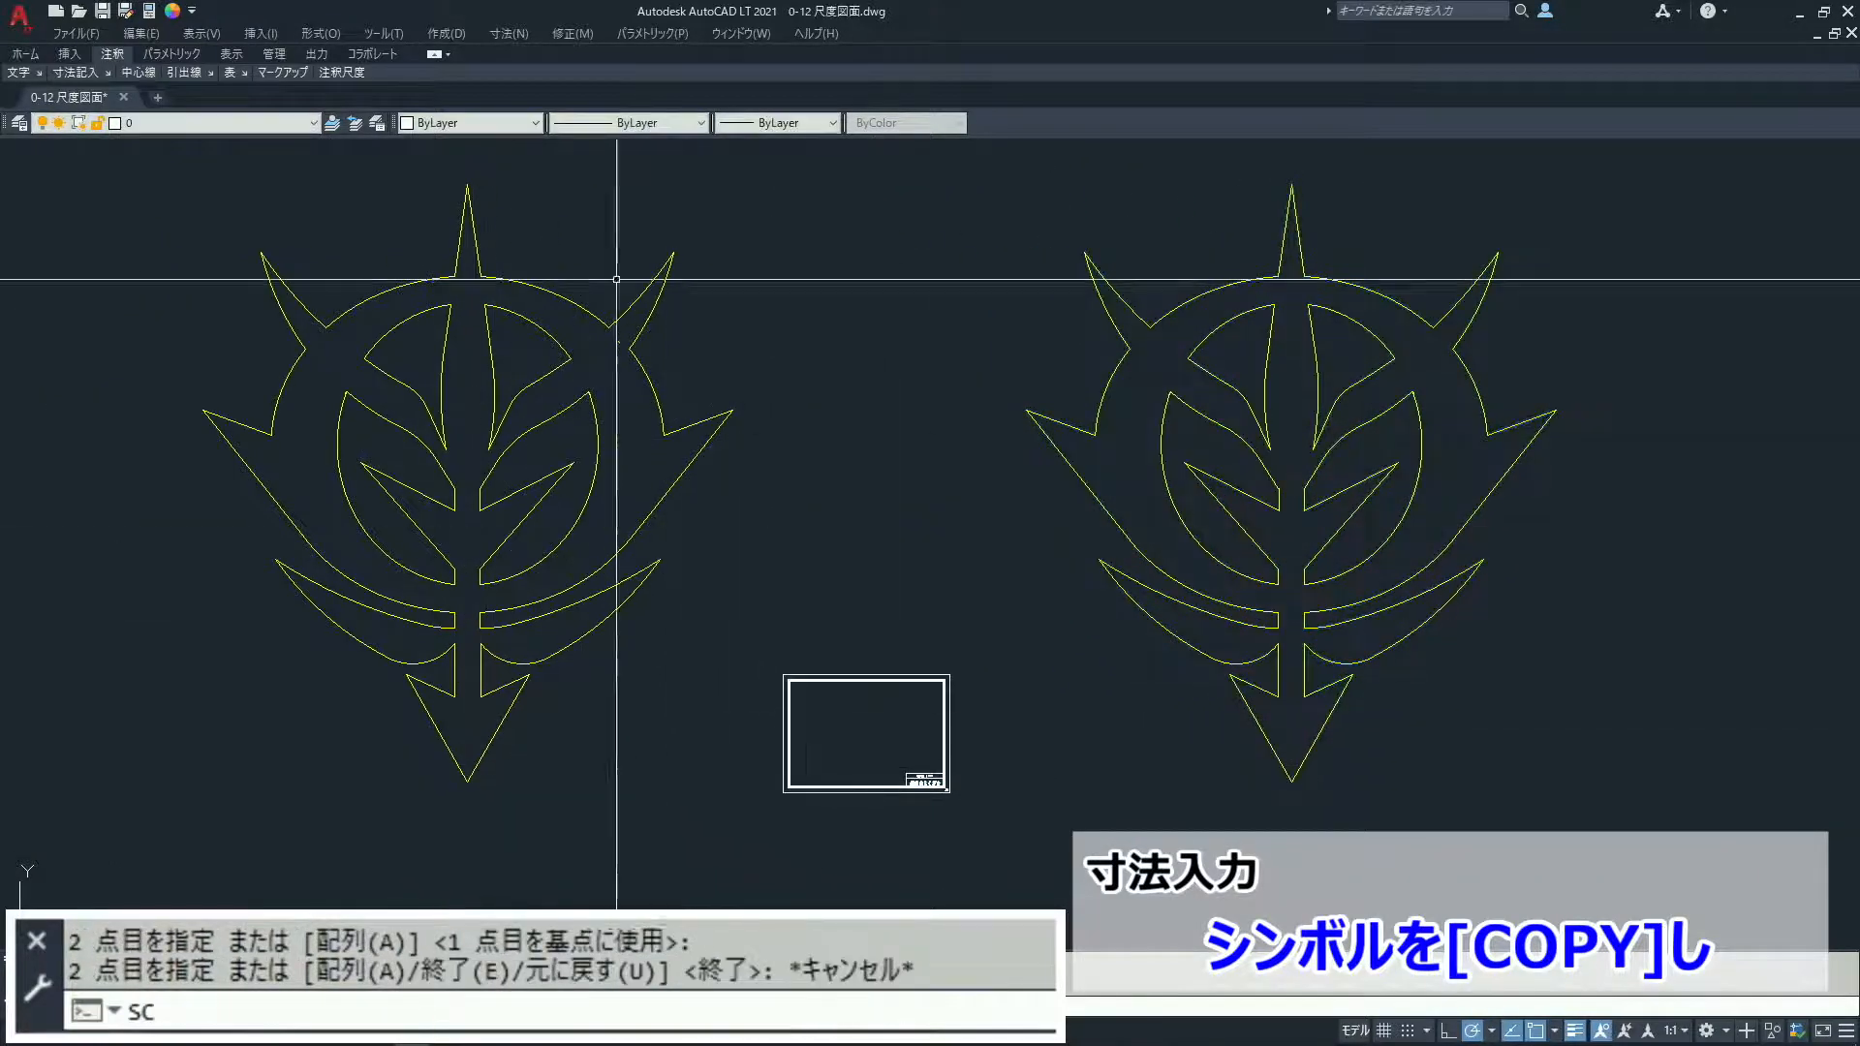
key("Return")
left_click(697, 180)
left_click(200, 872)
key("Return")
left_click(467, 781)
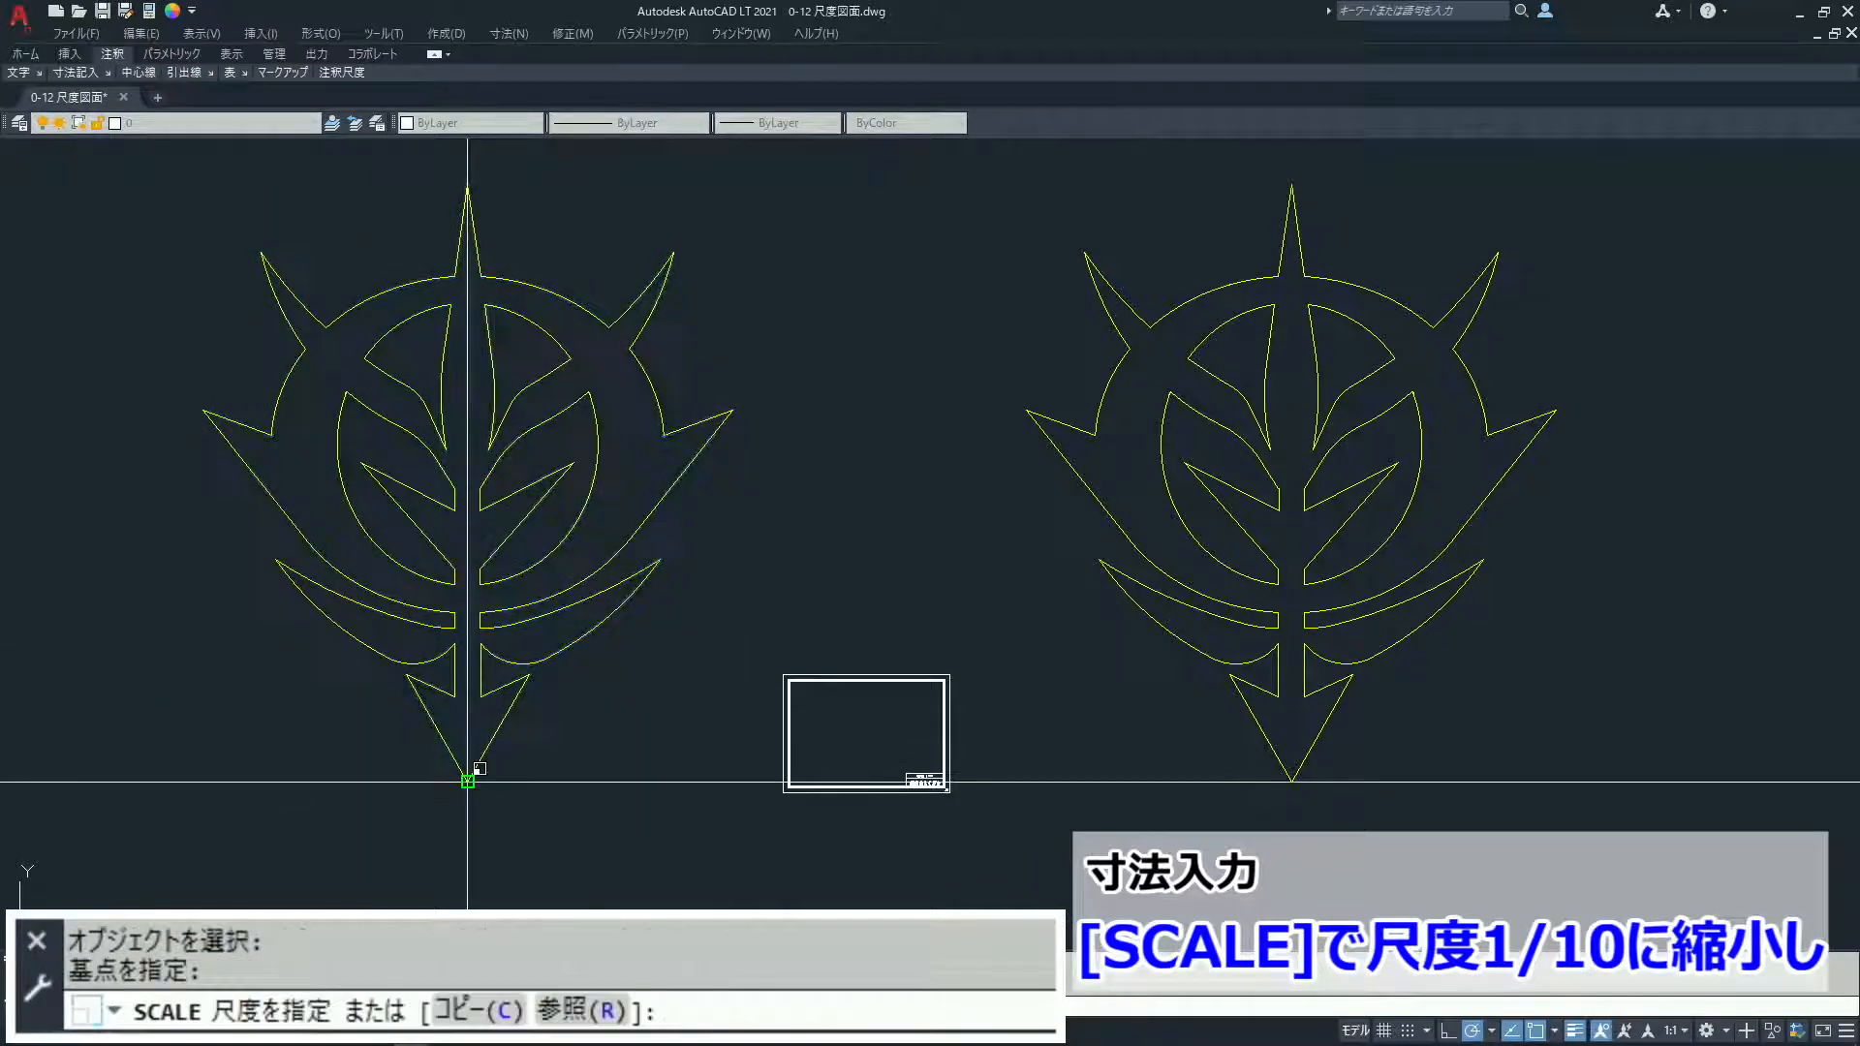
type("1/10")
key("Return")
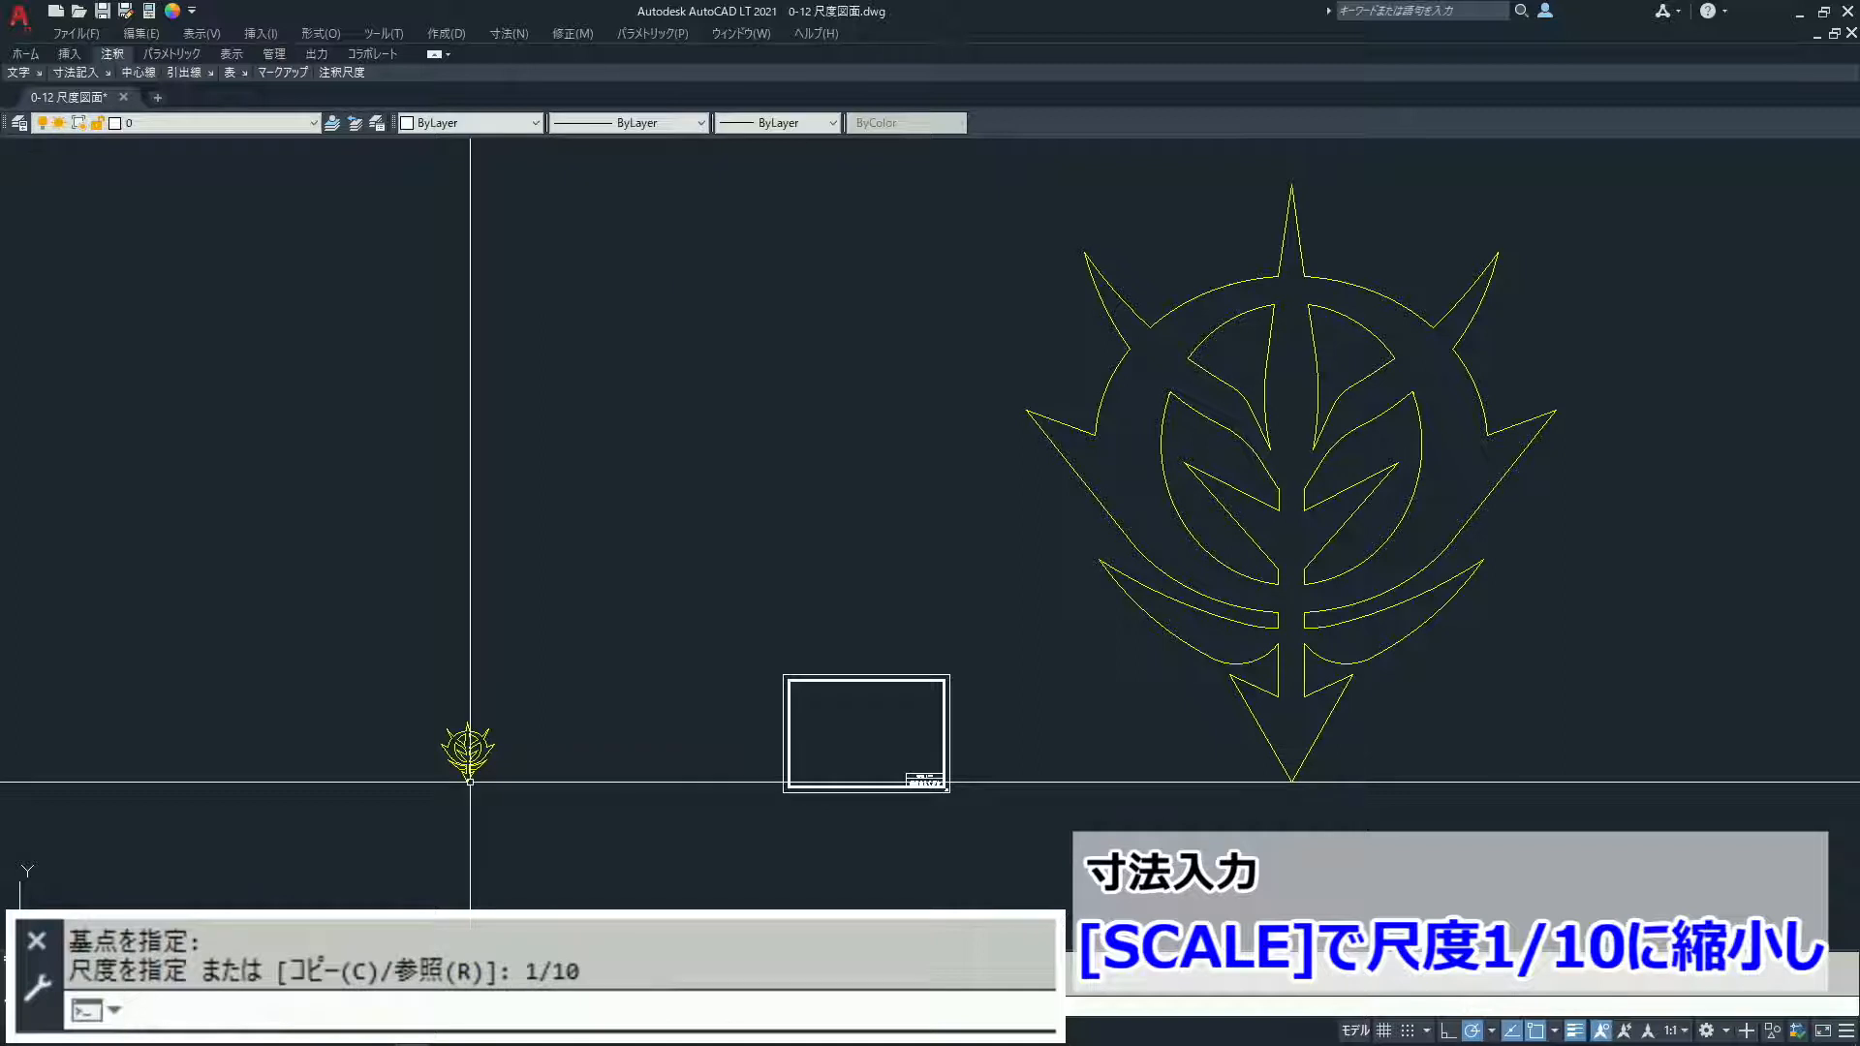
Step: Move the reduced emblem by its lowest tip into the left half of the A3 drawing frame
type("m")
key("Return")
left_click(532, 665)
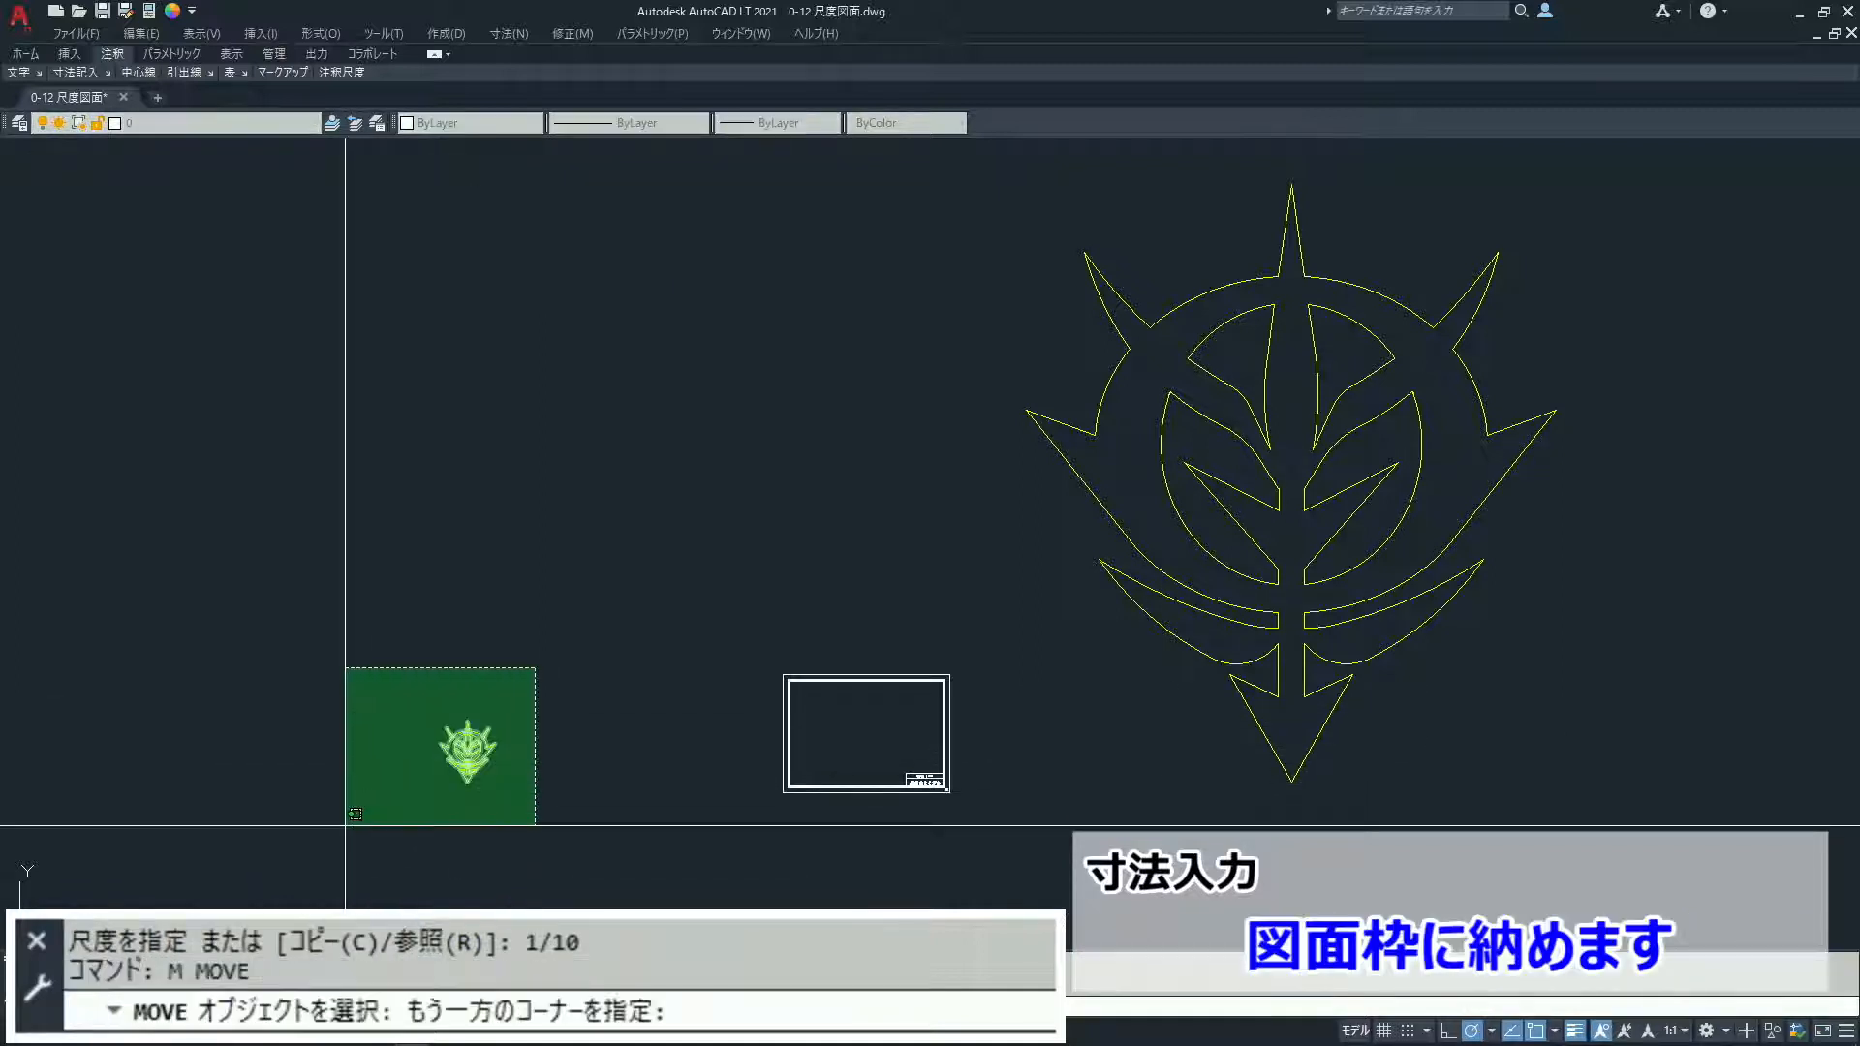
left_click(348, 810)
key("Return")
left_click(467, 780)
scroll(812, 767, "up", 5)
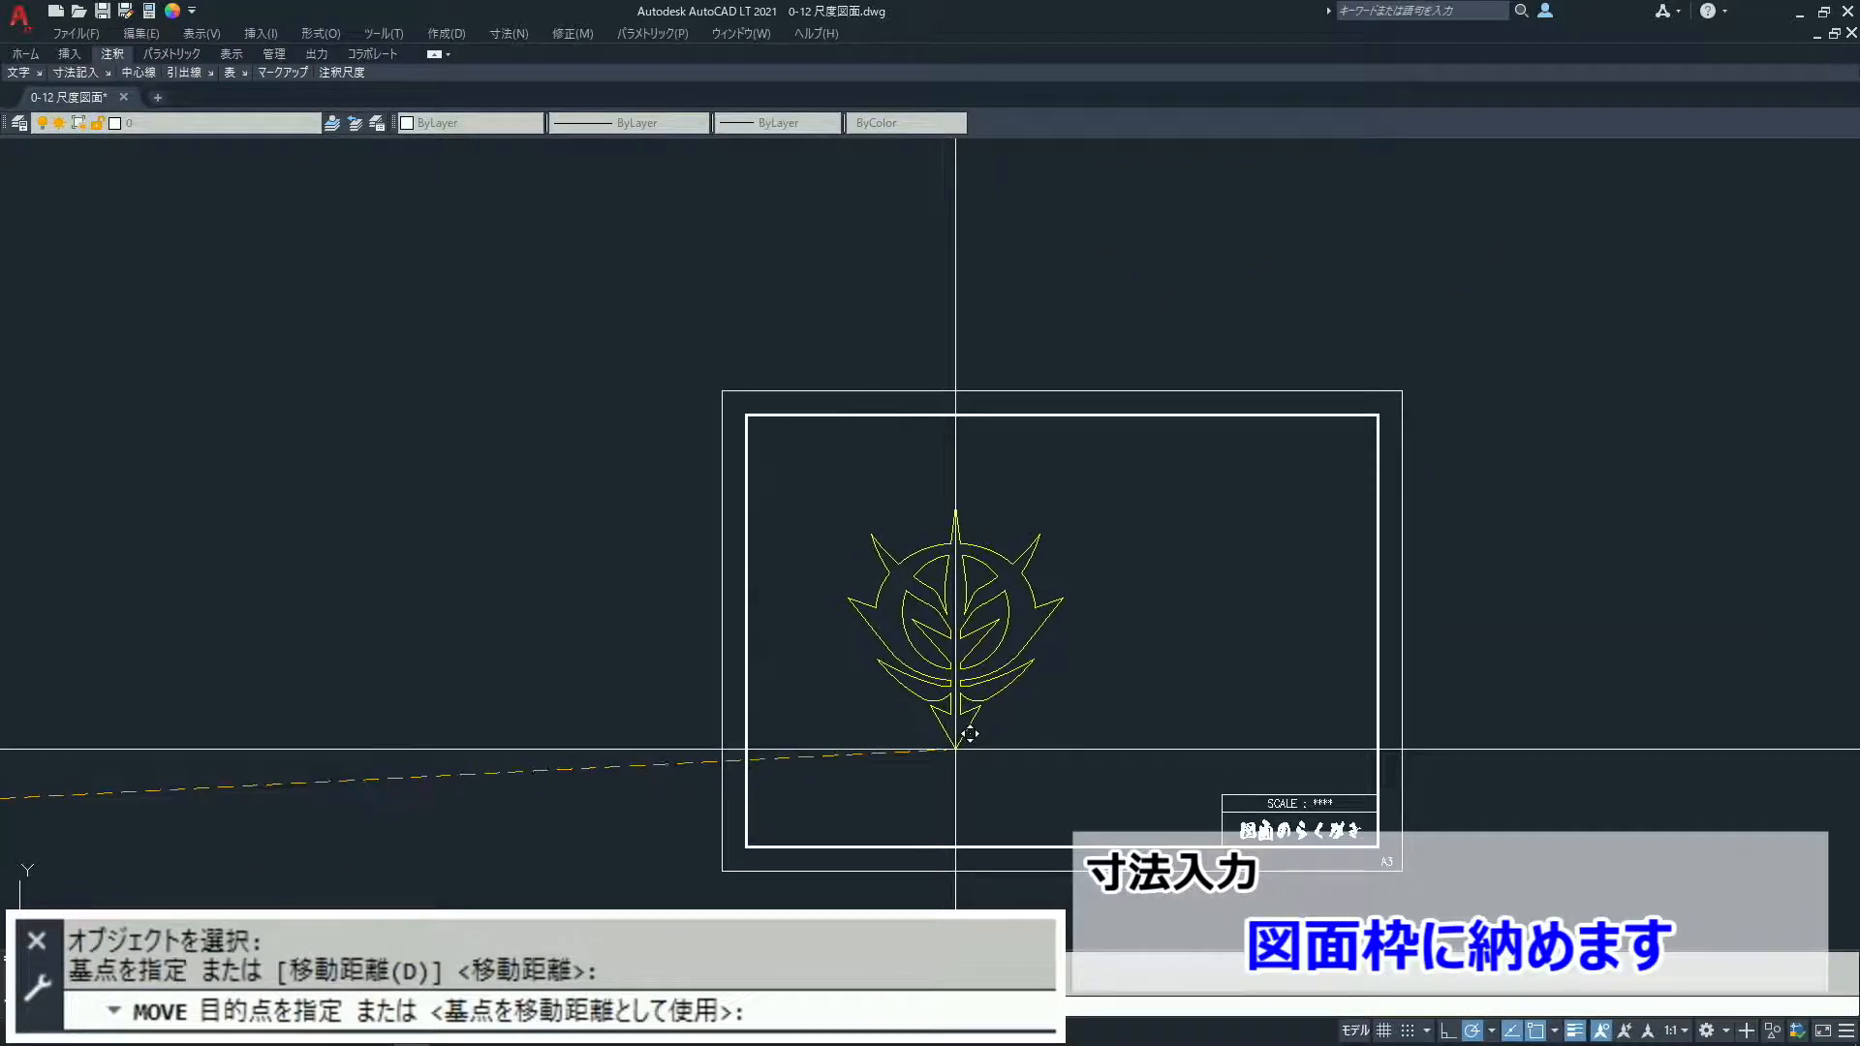
left_click(937, 765)
scroll(937, 765, "down", 1)
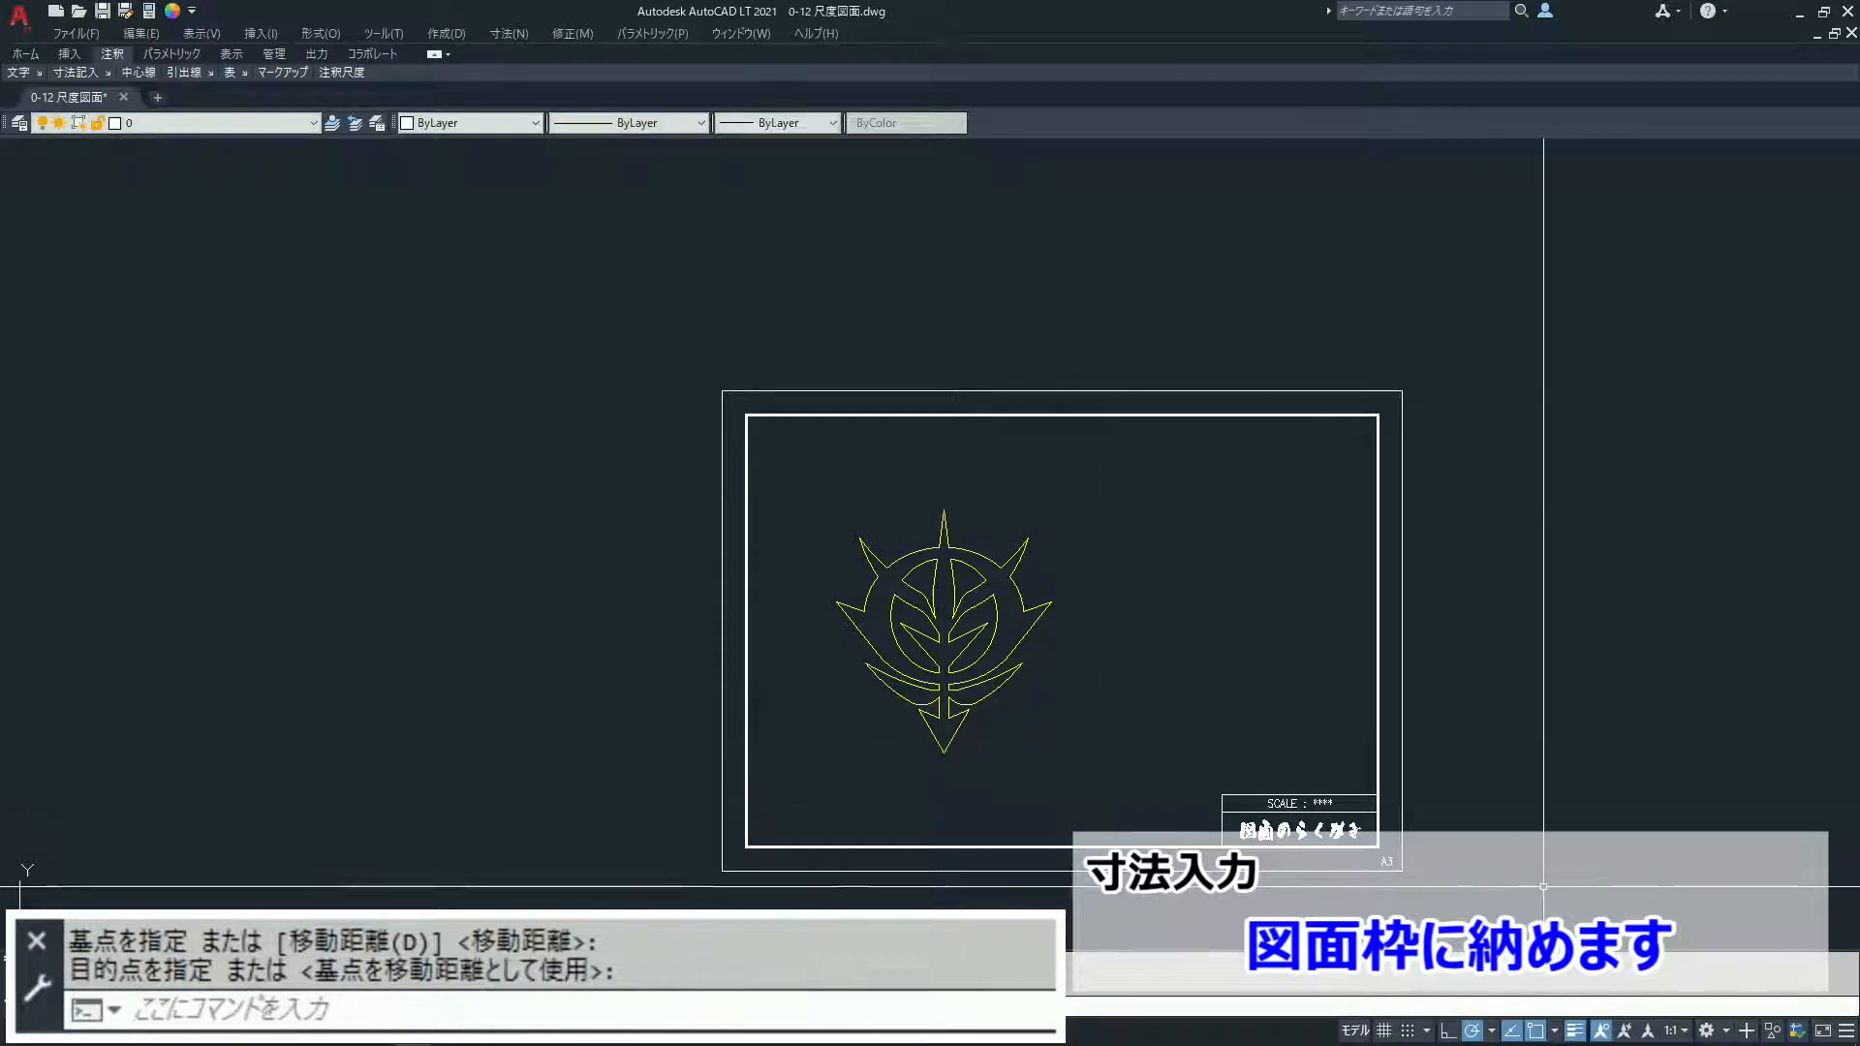
scroll(1482, 796, "down", 5)
middle_click_drag(1481, 796, 987, 768)
type("c")
key("Return")
left_click(1640, 207)
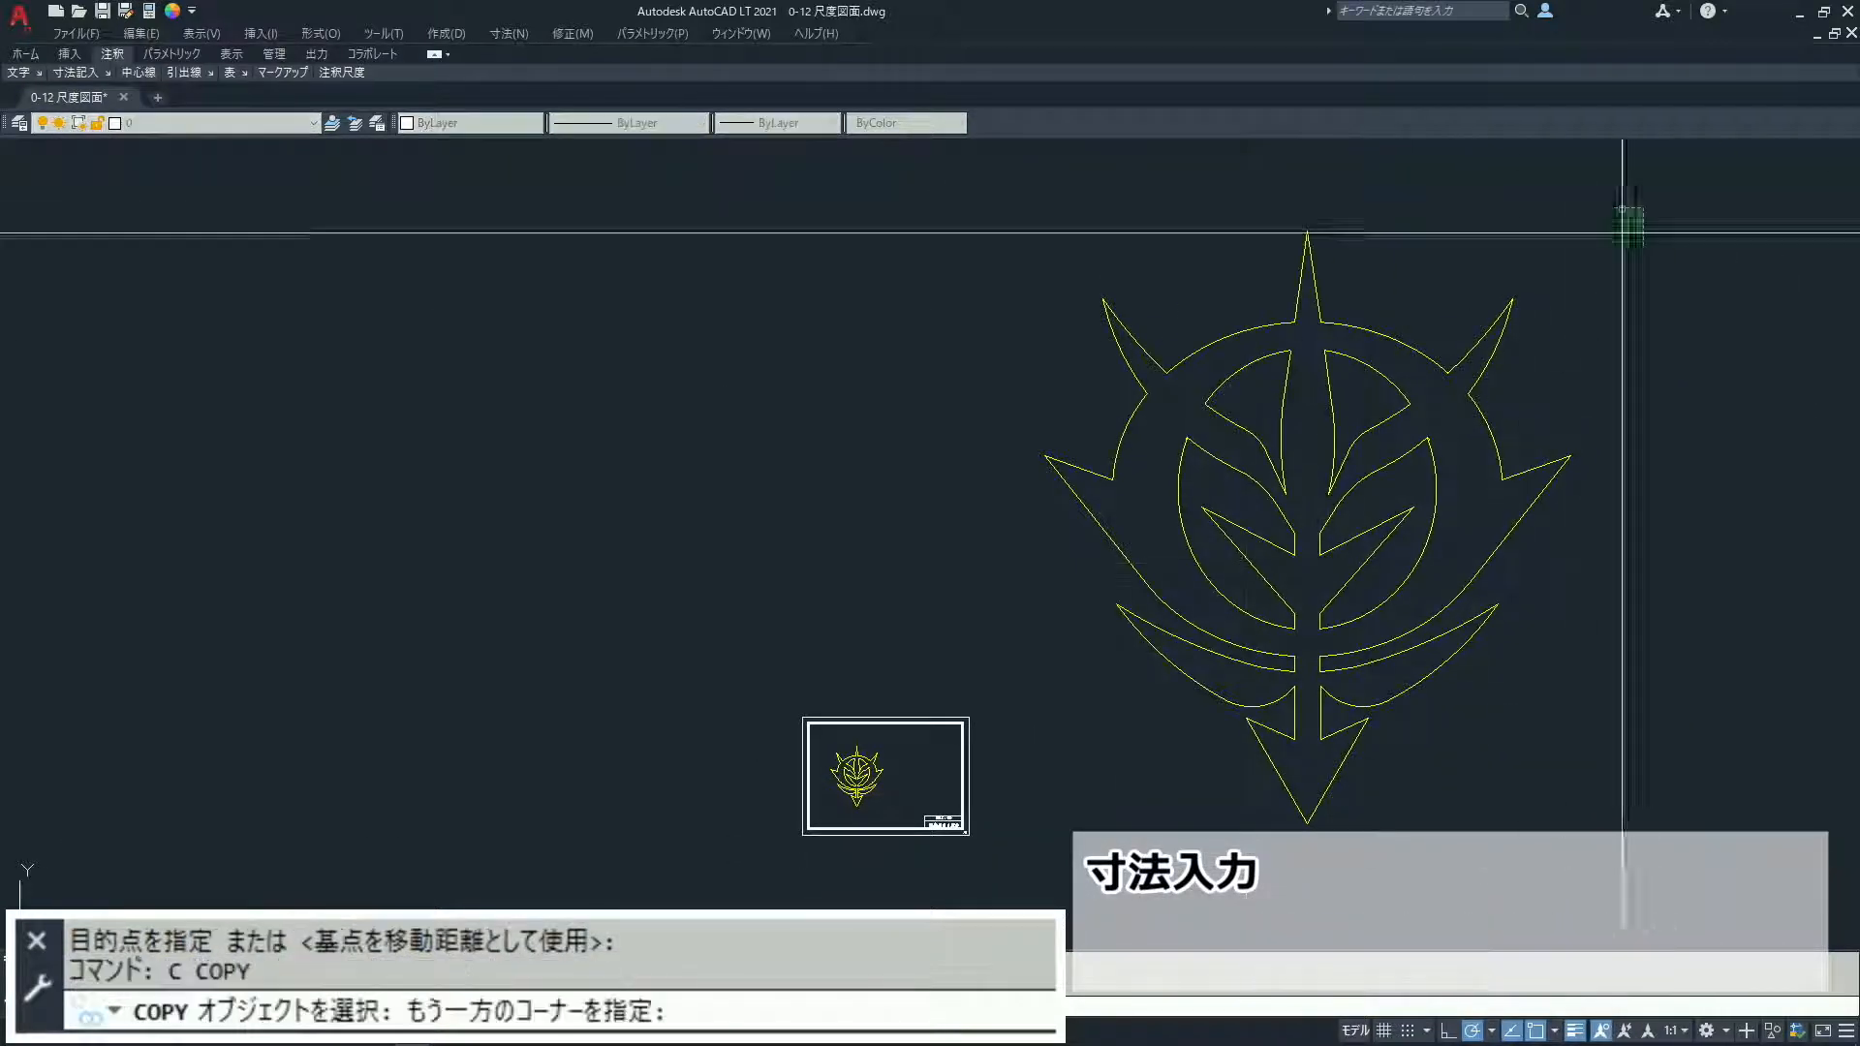
key("Escape")
key("Escape")
Step: Copy the full-size emblem's bottom arrowhead and stem lines to the empty area left of the drawing frame
type("c")
key("Return")
left_click(1395, 833)
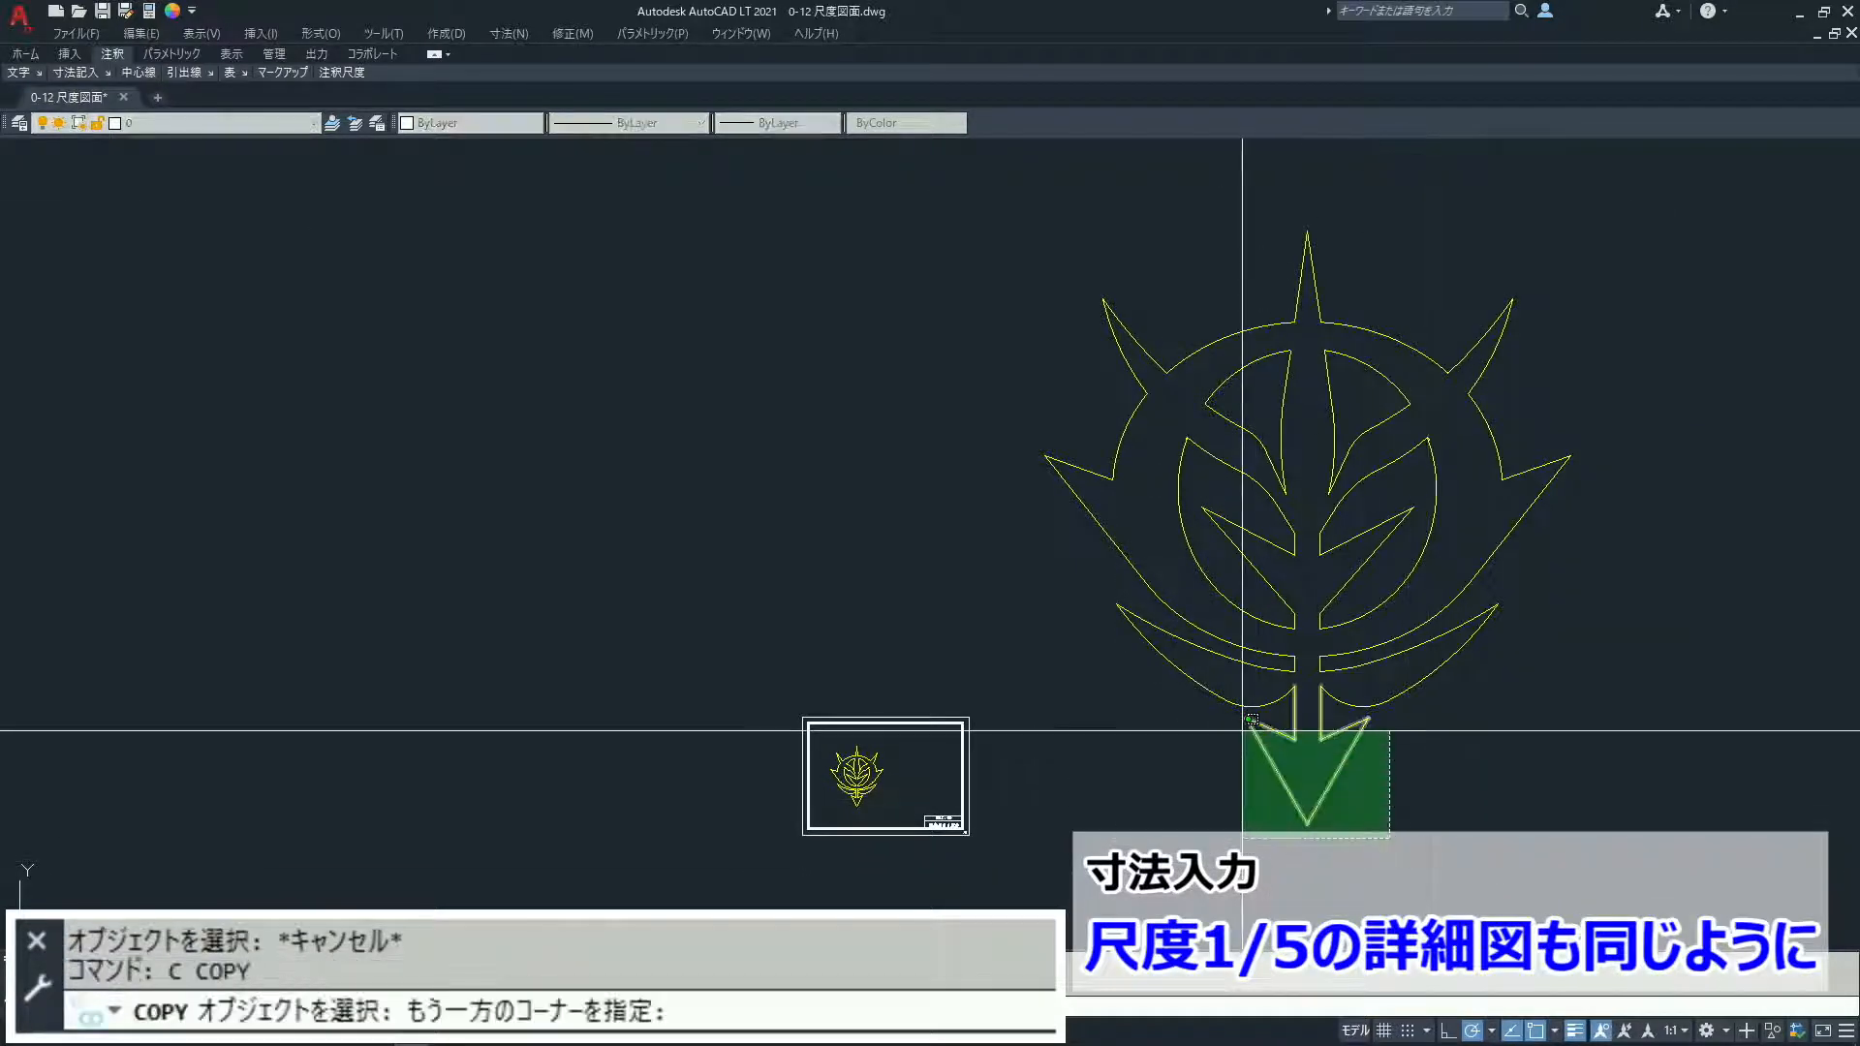
left_click(1237, 747)
key("Return")
left_click(1308, 824)
left_click(627, 790)
key("Escape")
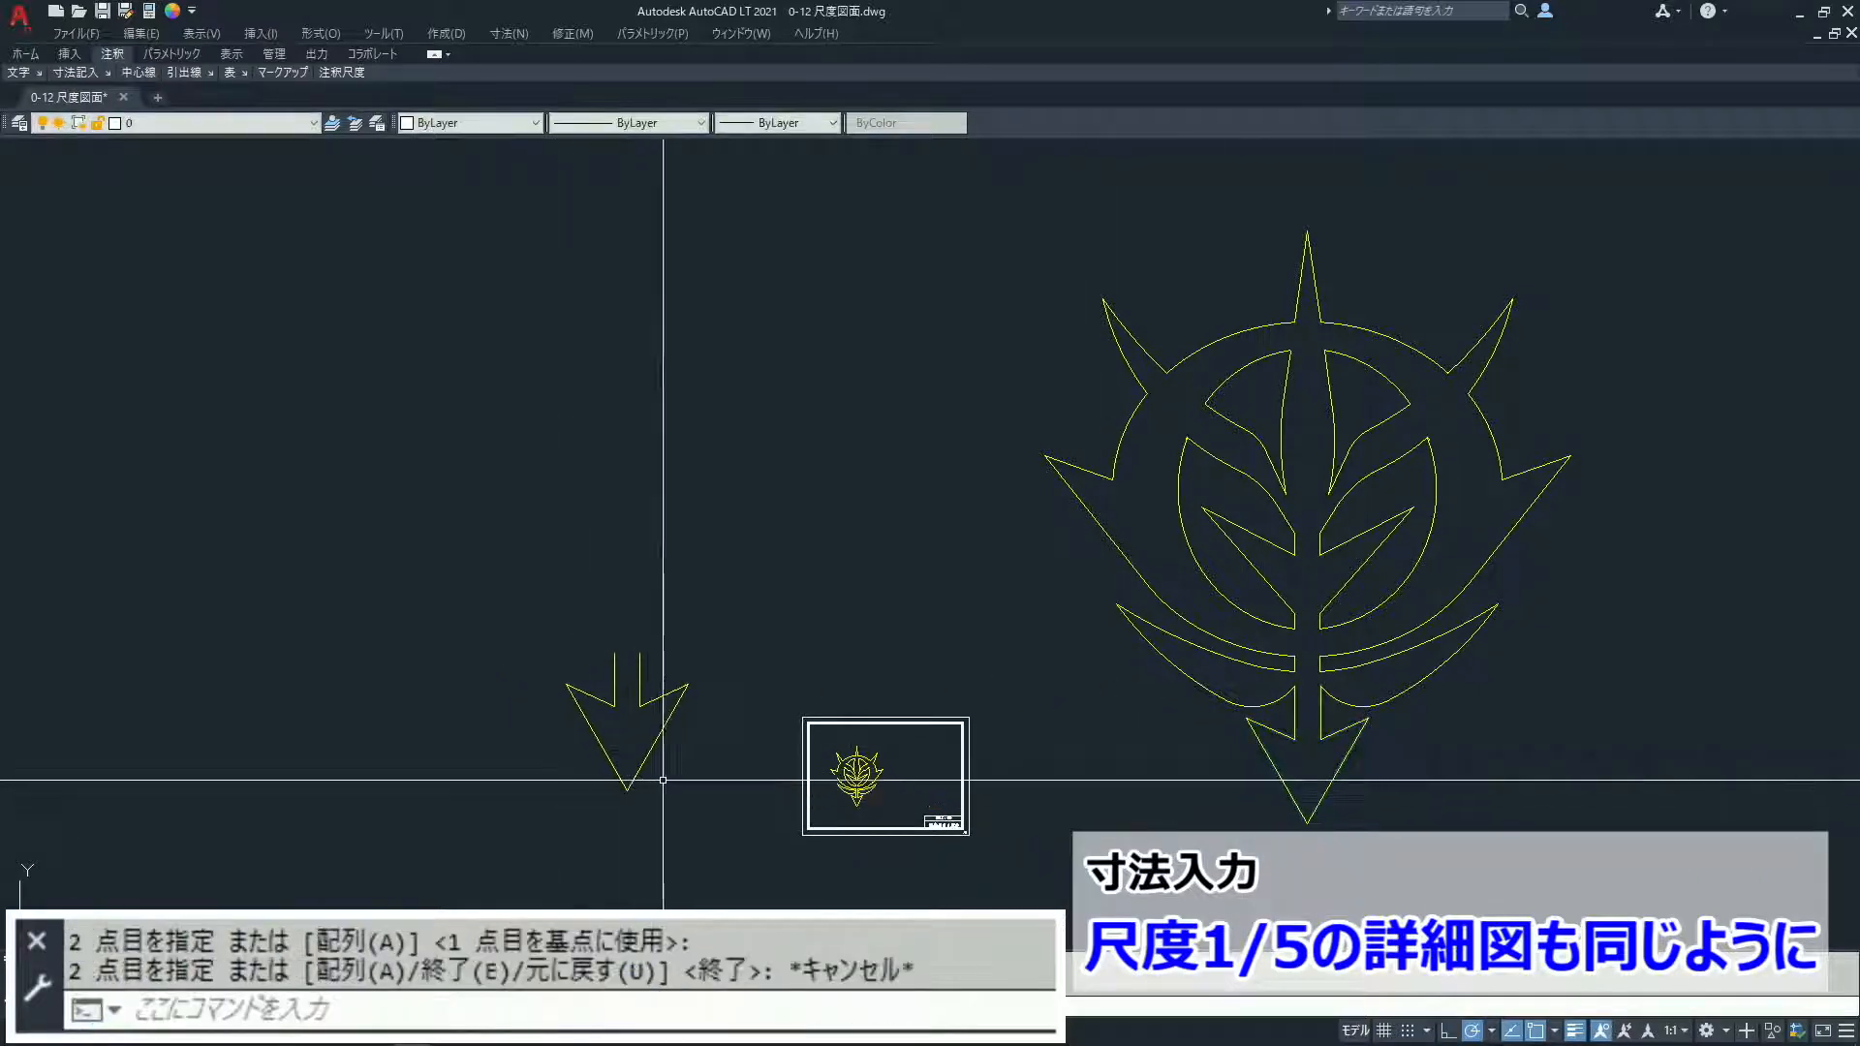
Step: Scale the copied arrowhead detail by a factor of 1/5 about its lowest tip
type("sc")
key("Return")
left_click(696, 624)
left_click(584, 757)
key("Return")
left_click(626, 790)
type("1/5")
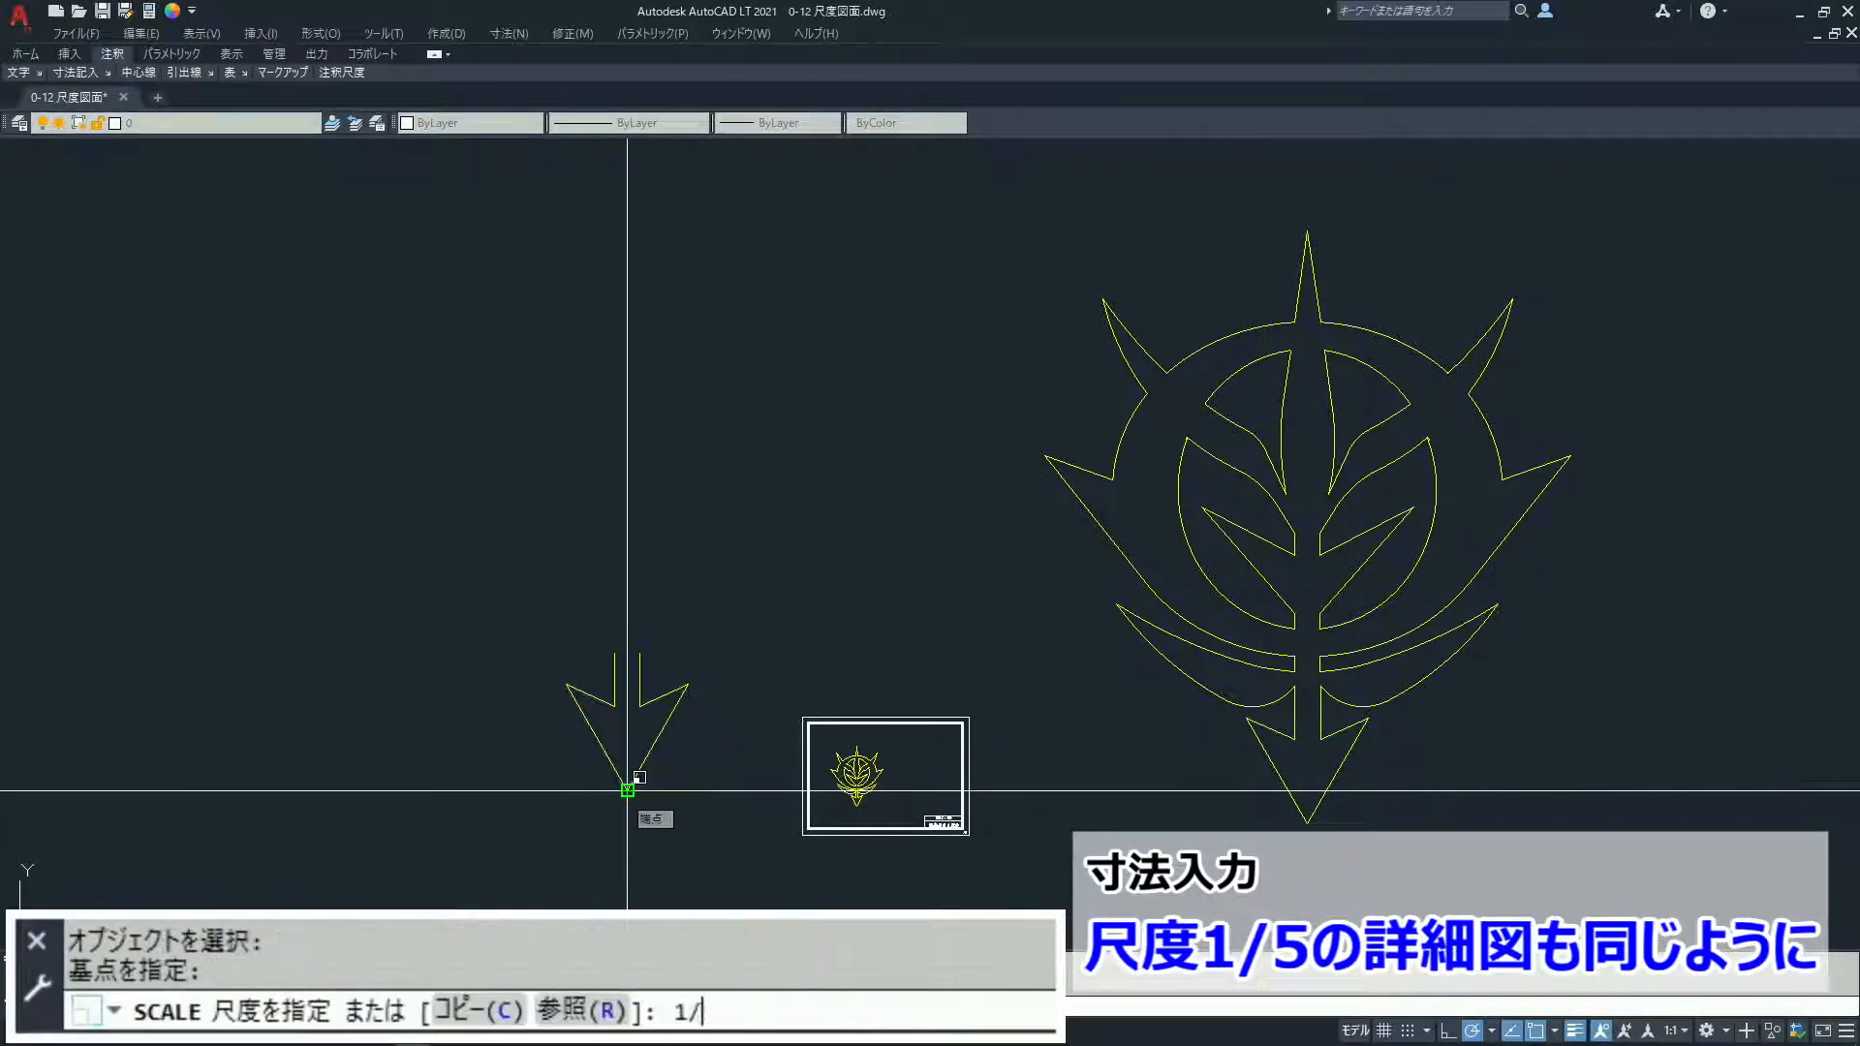
key("Return")
key("Escape")
Step: Move the reduced arrowhead detail by its tip into the drawing frame, to the right of the emblem
type("m")
key("Return")
left_click(664, 727)
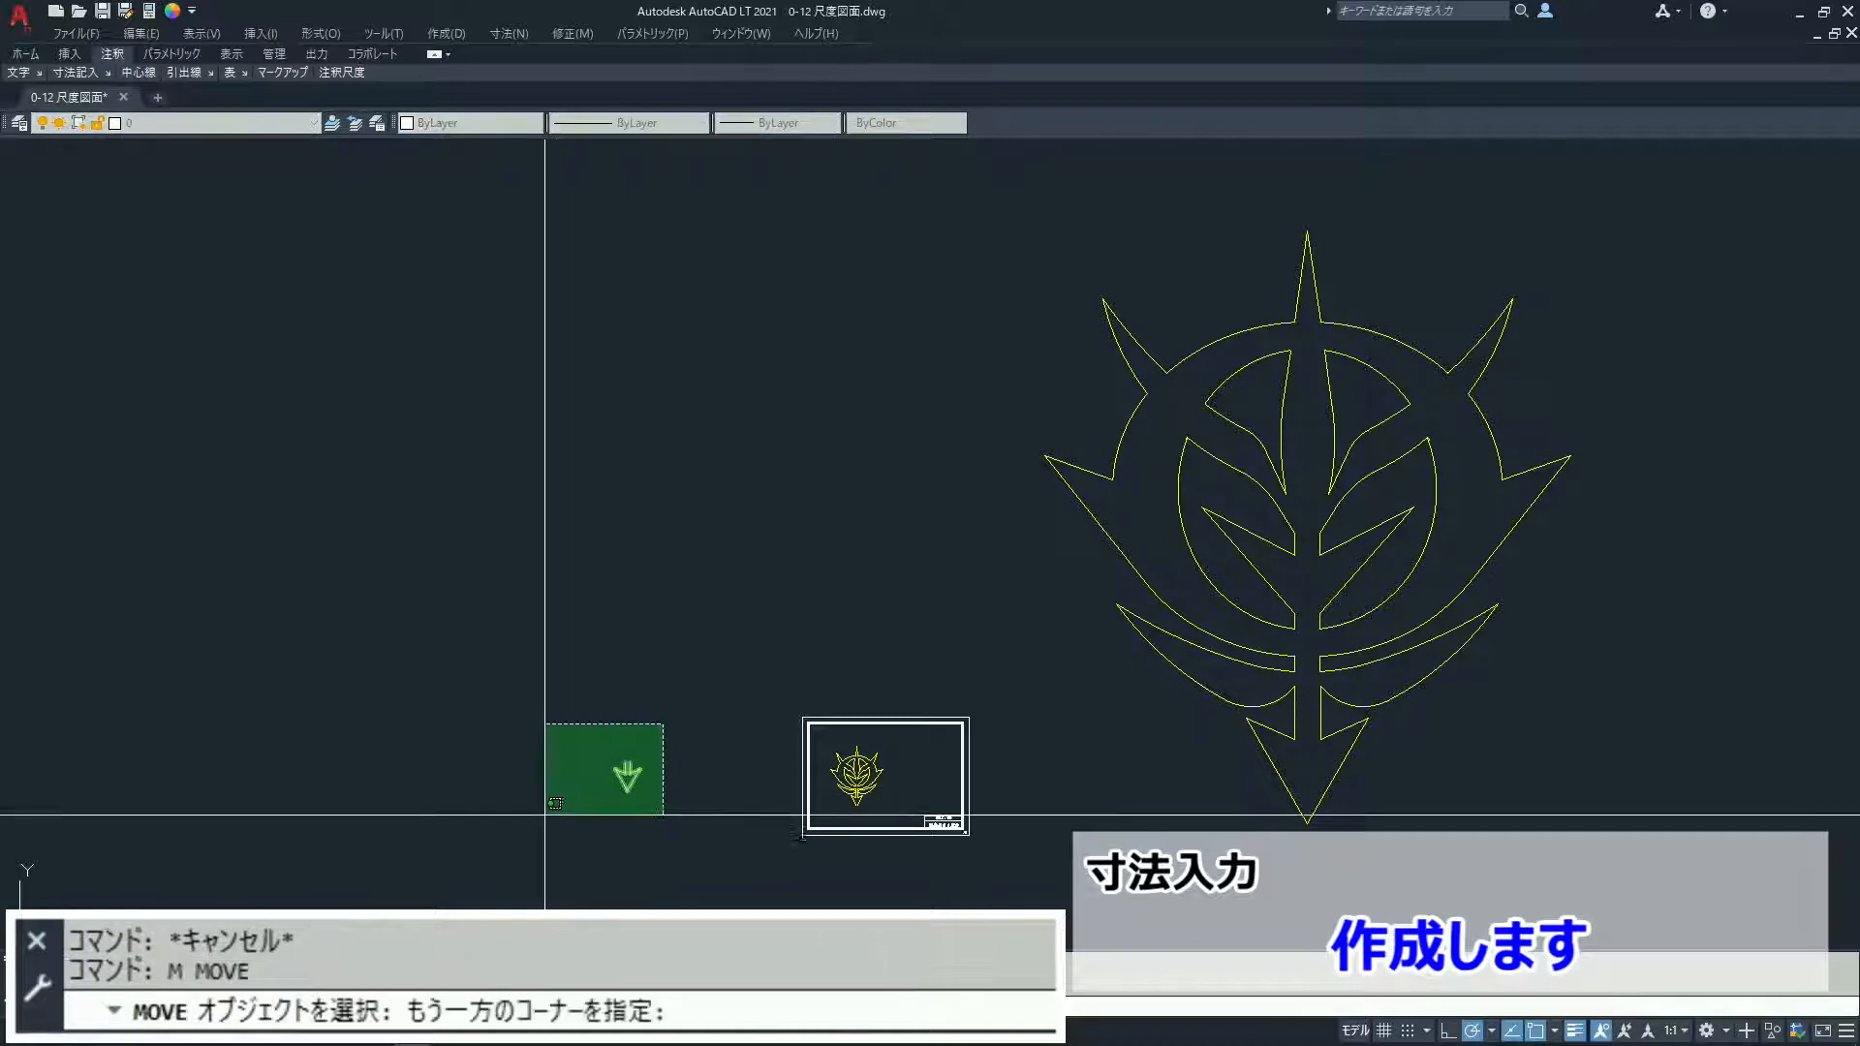
left_click(544, 810)
key("Return")
left_click(625, 791)
scroll(935, 790, "up", 5)
left_click(893, 671)
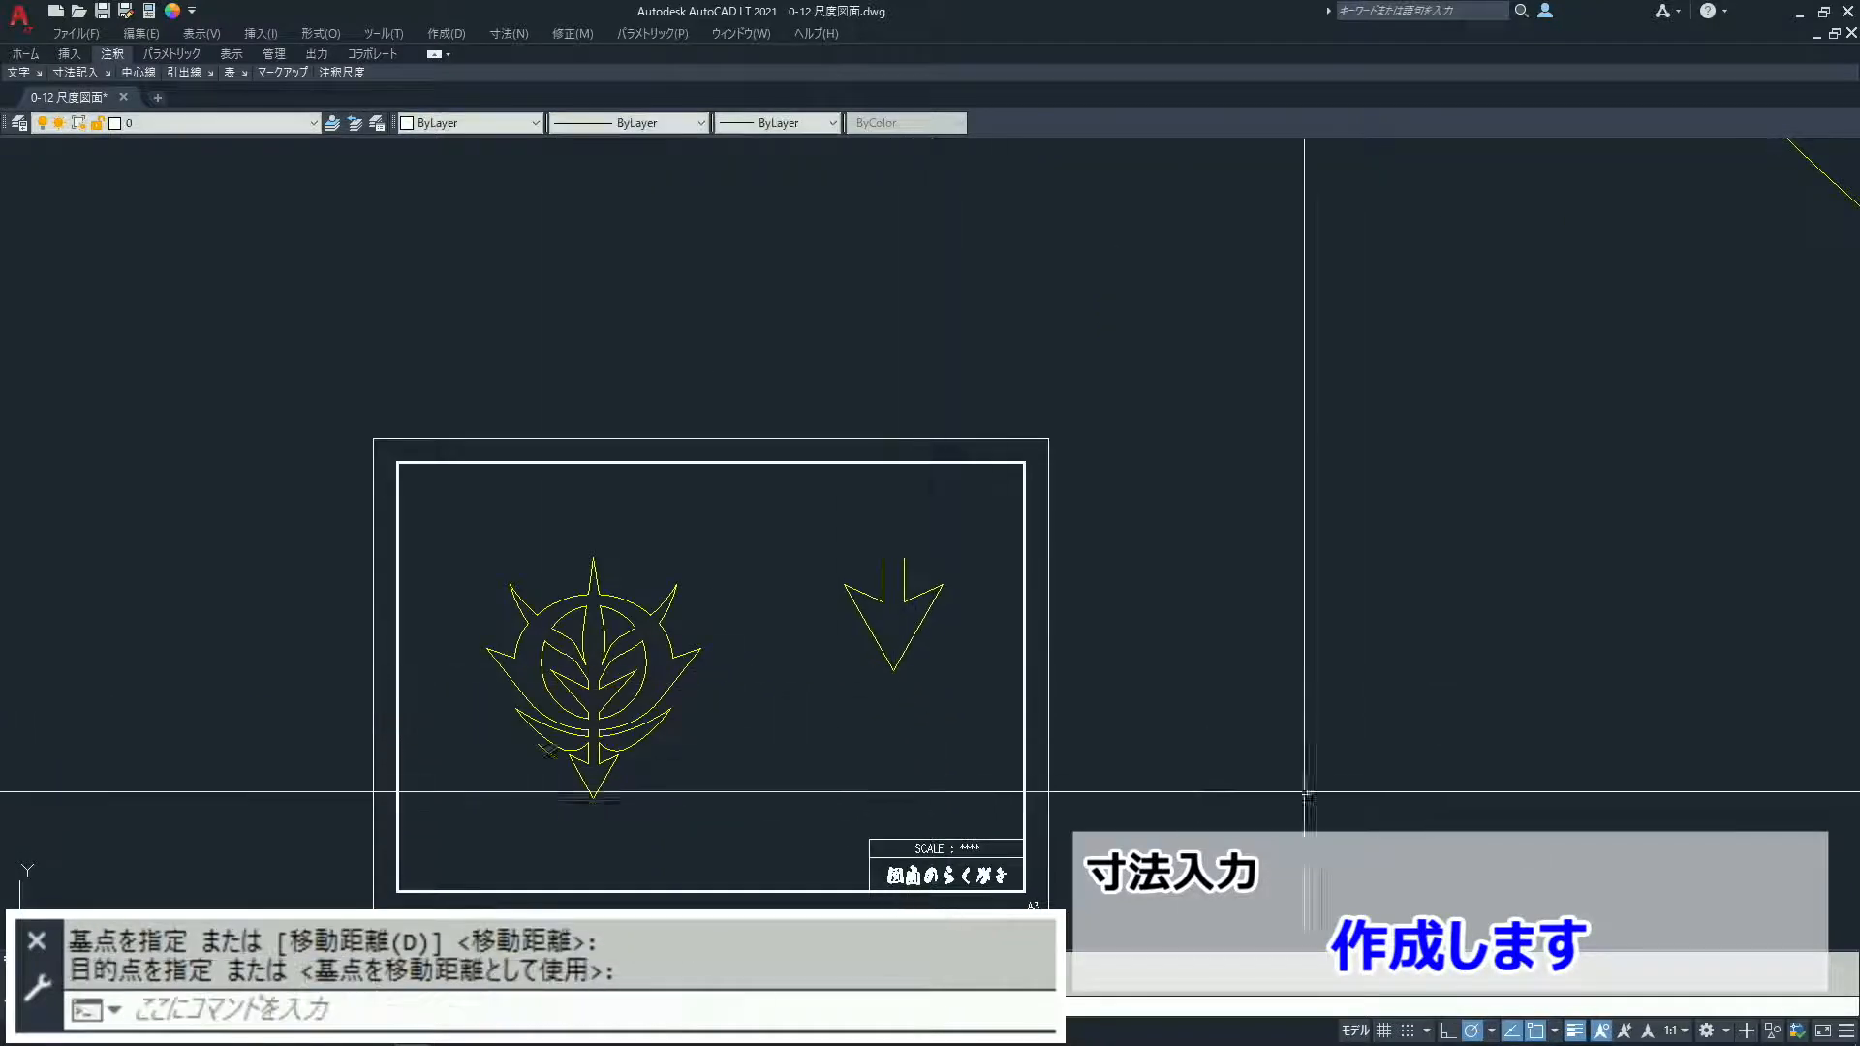
middle_click_drag(1315, 812, 1304, 747)
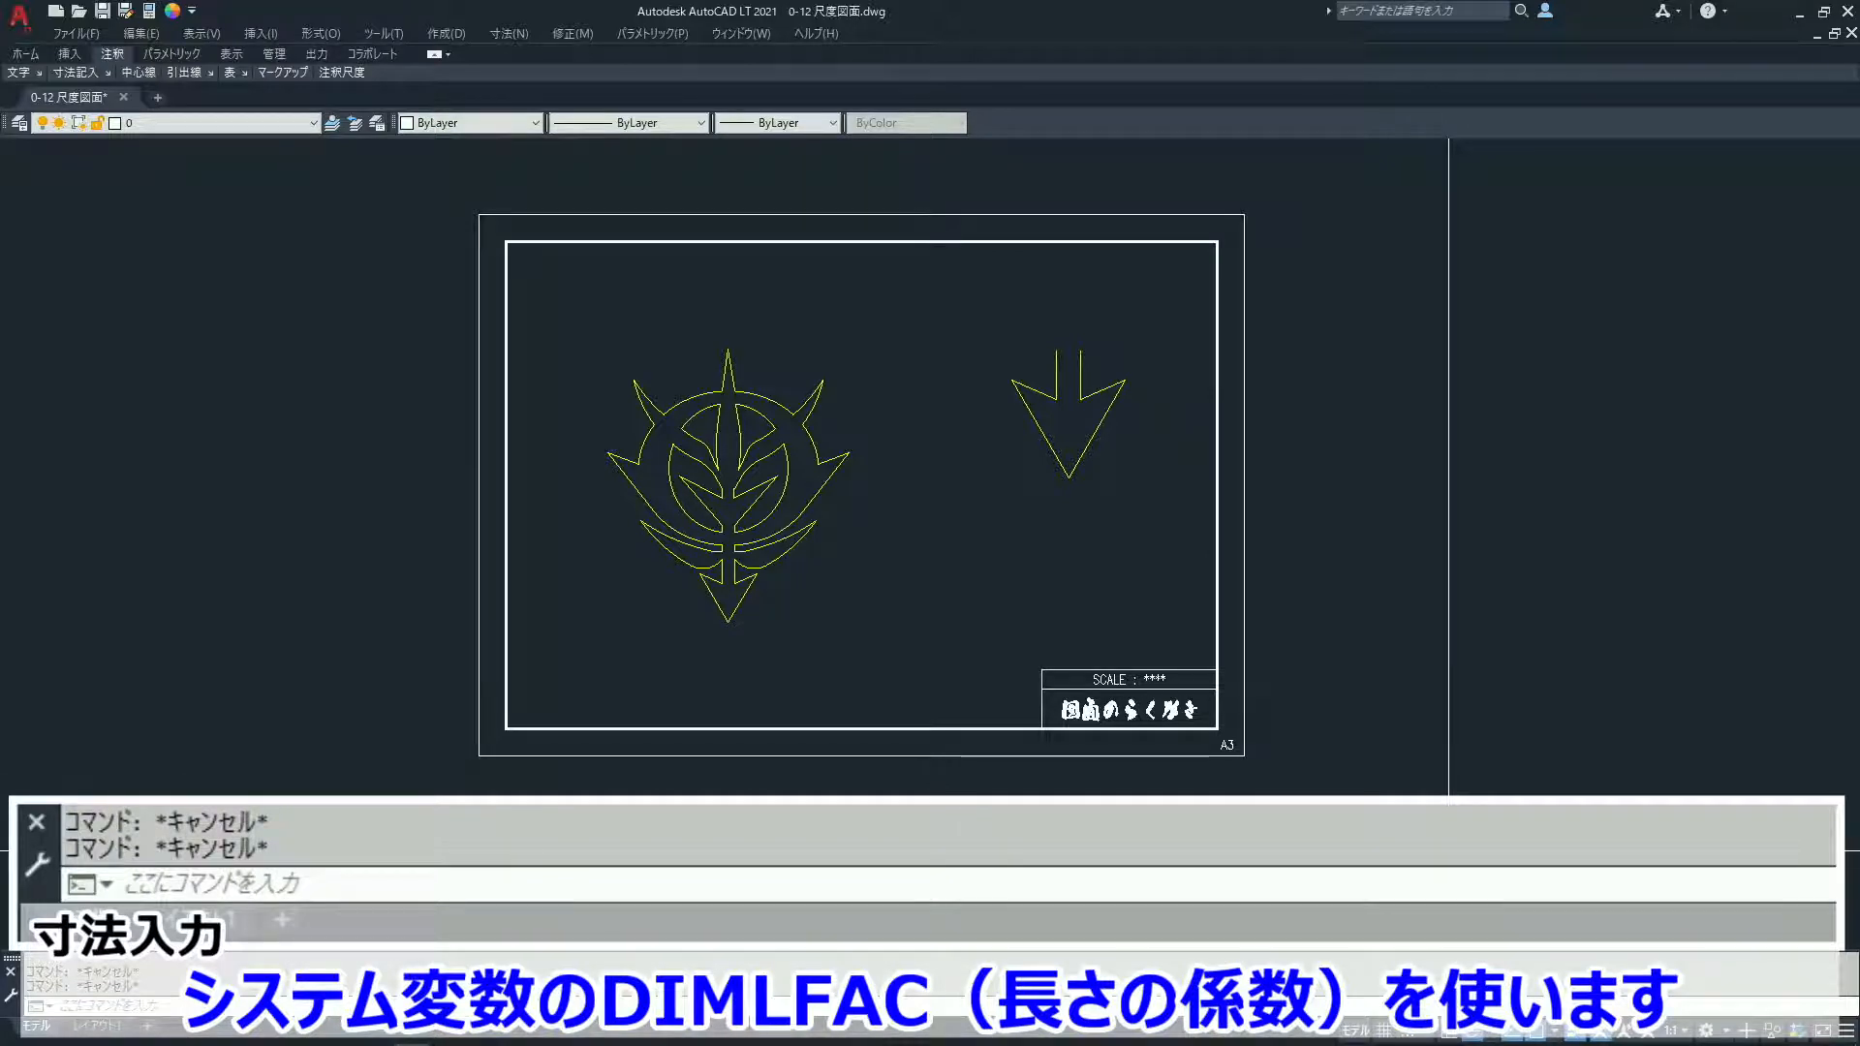
Step: Set the DIMLFAC dimension length factor to 10
type("DF")
key("Return")
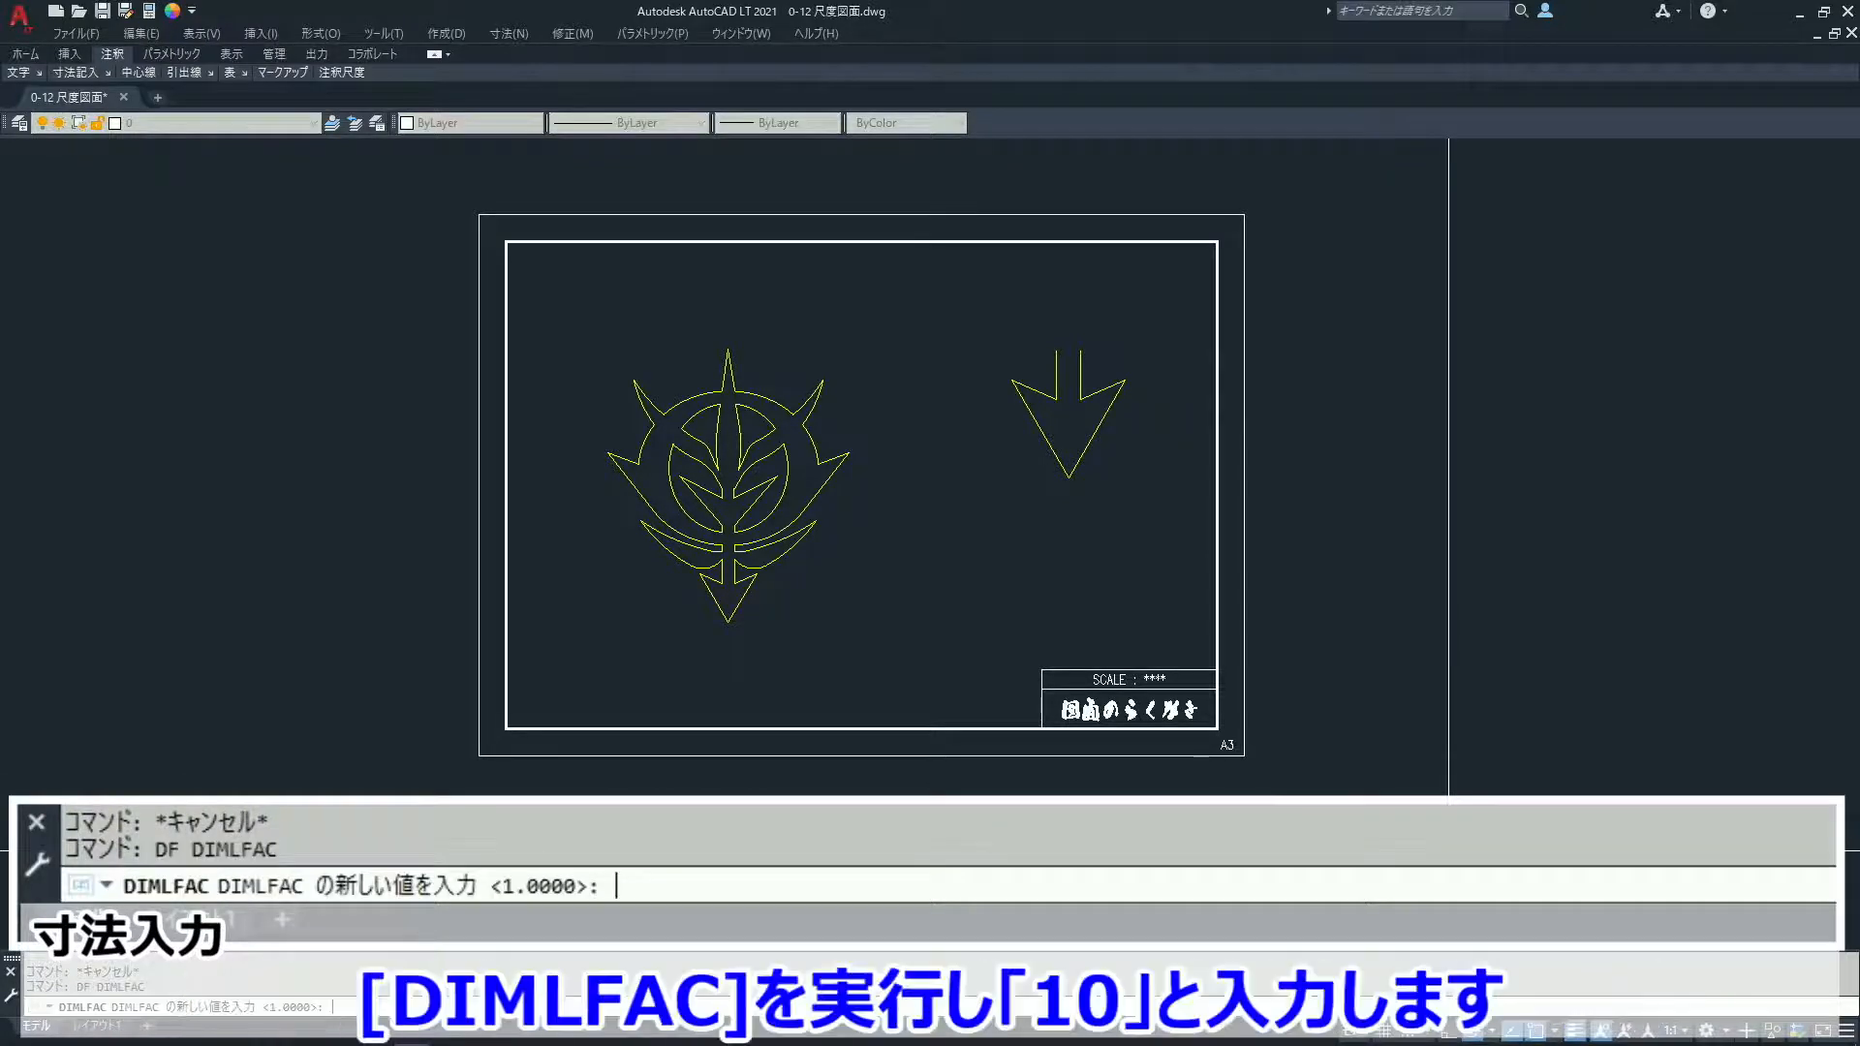
type("10")
key("Return")
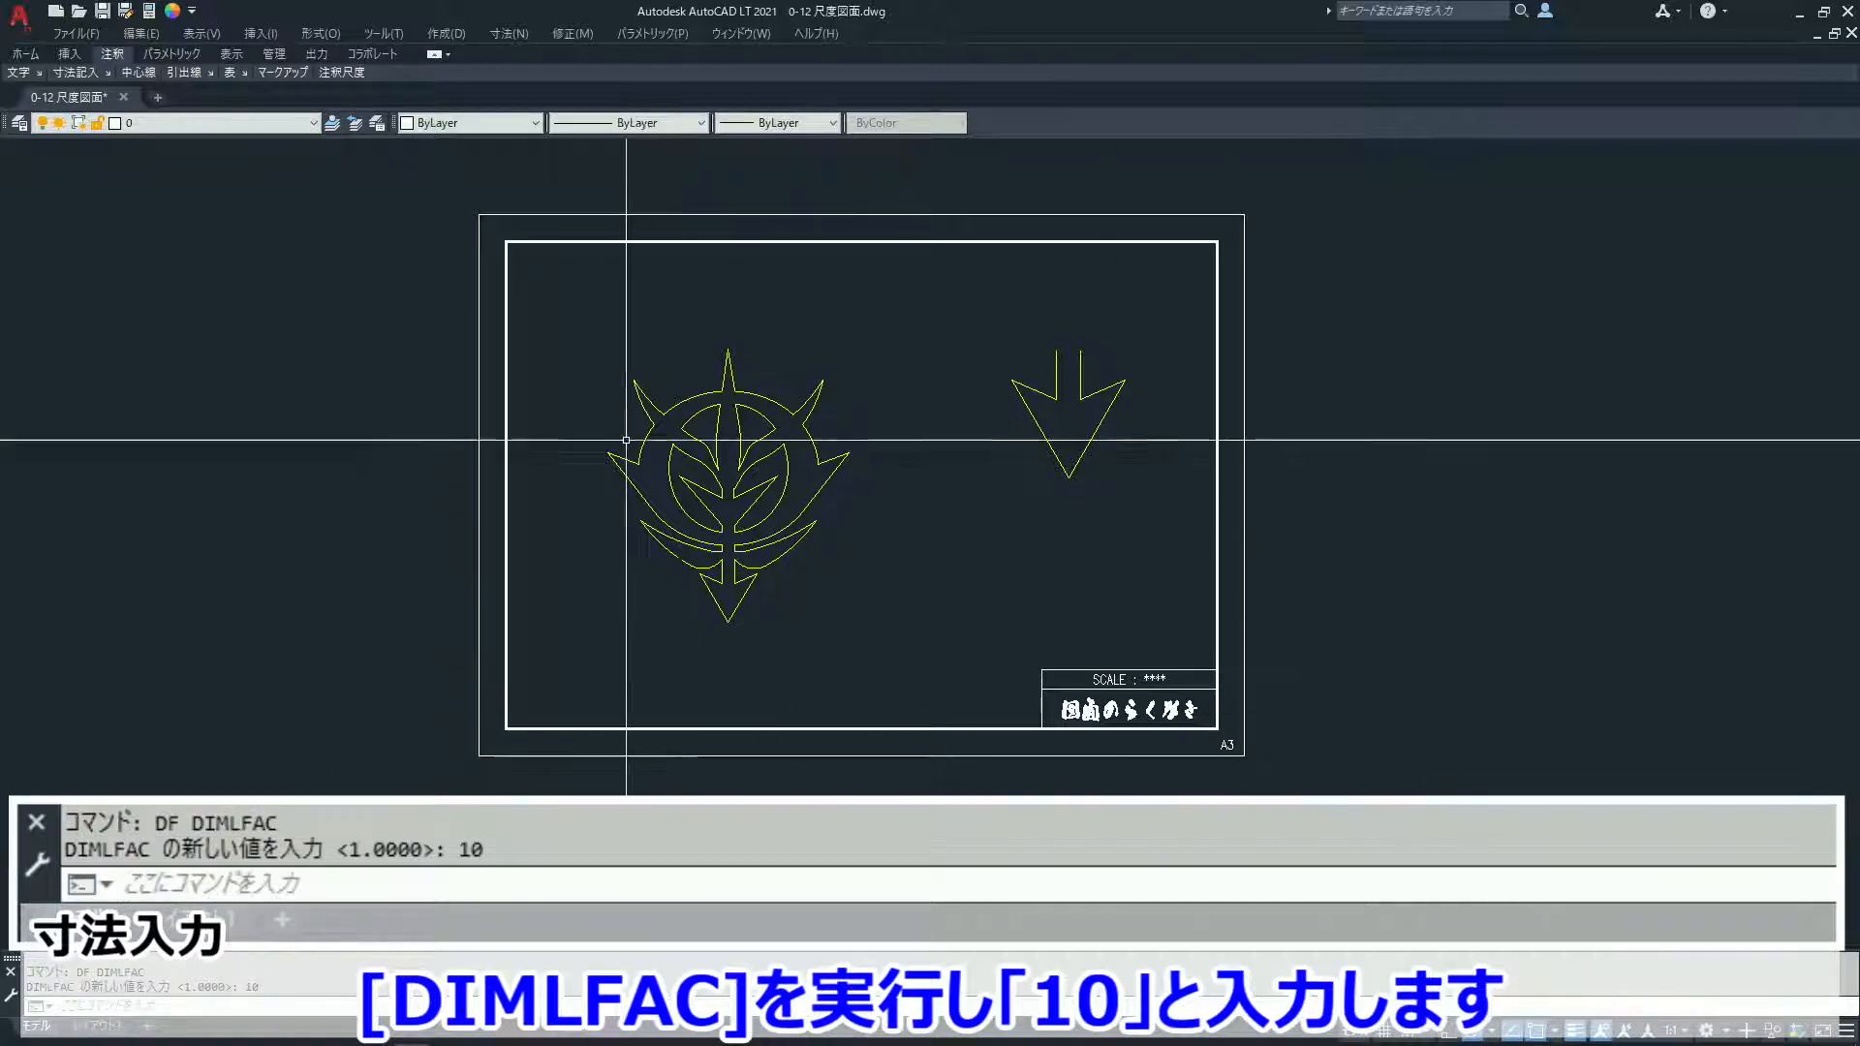
Step: Add a vertical linear dimension for the reduced emblem's overall height, placed to its right with the default text
type("Z")
key("Return")
left_click(487, 323)
left_click(919, 678)
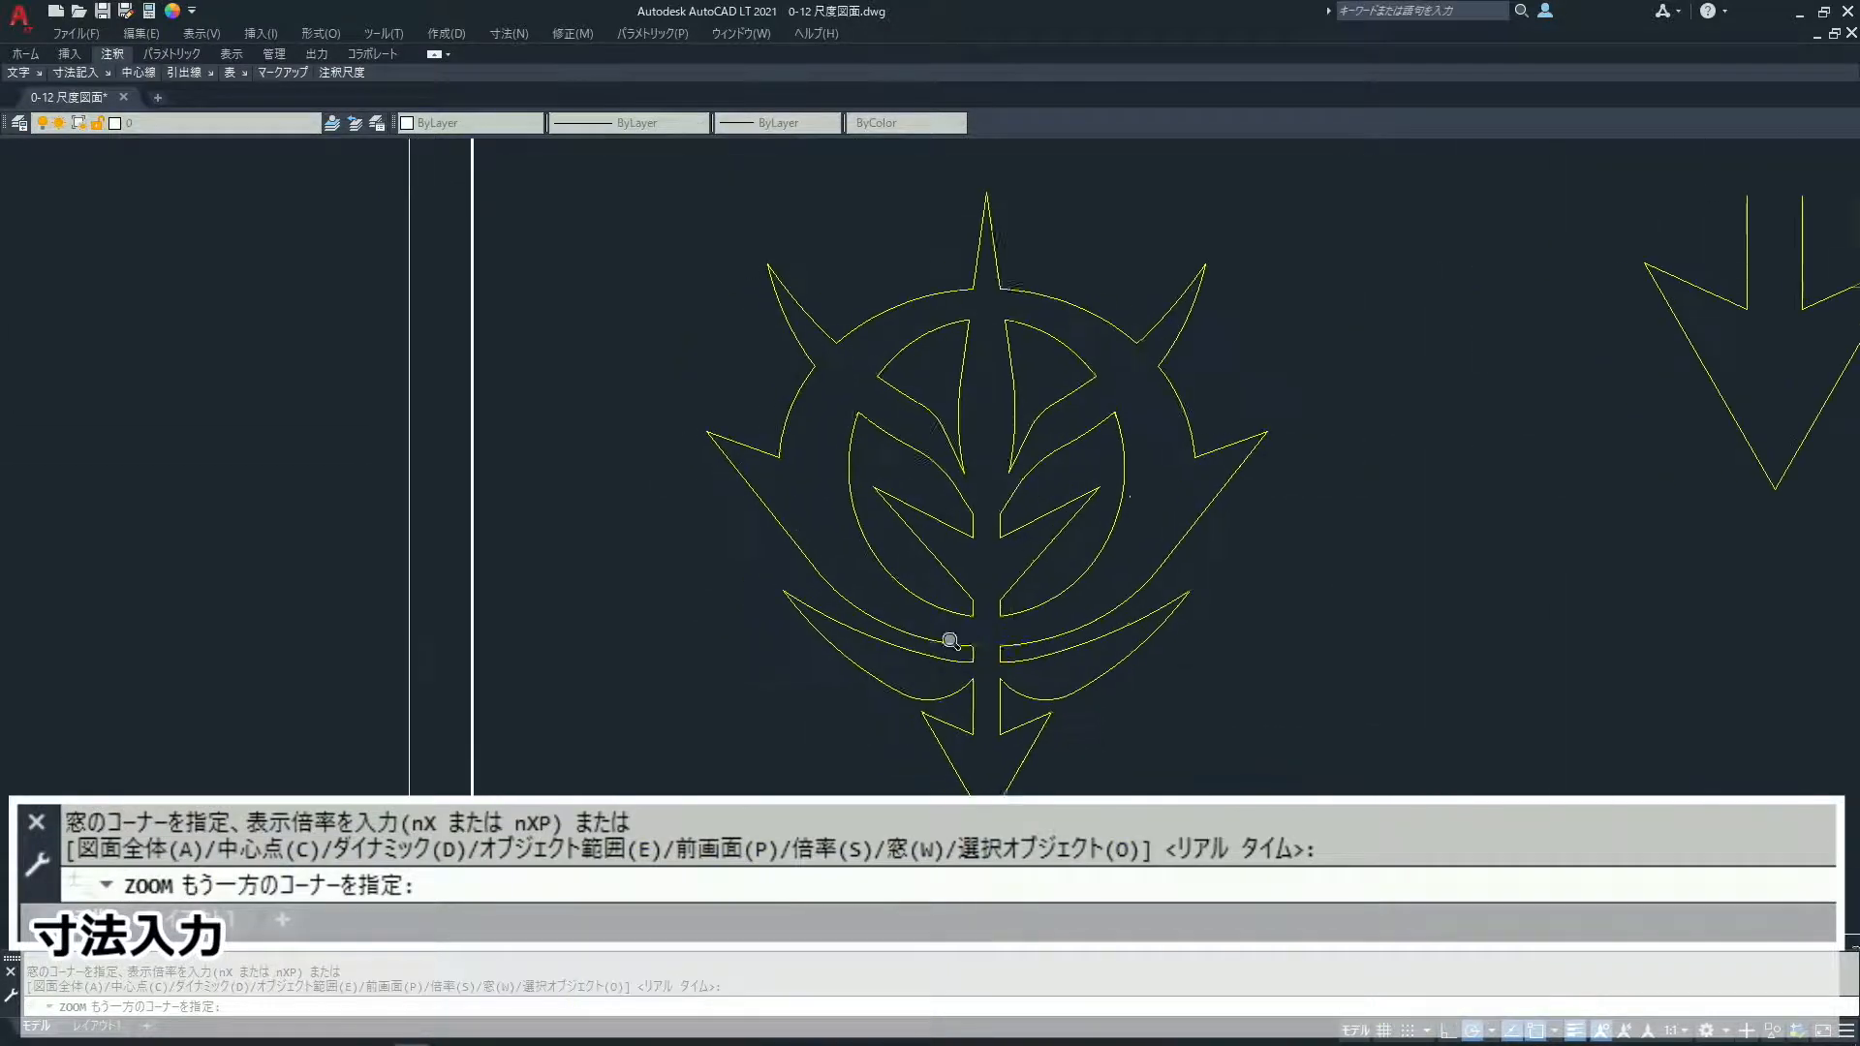
type("DLI")
key("Return")
left_click(990, 821)
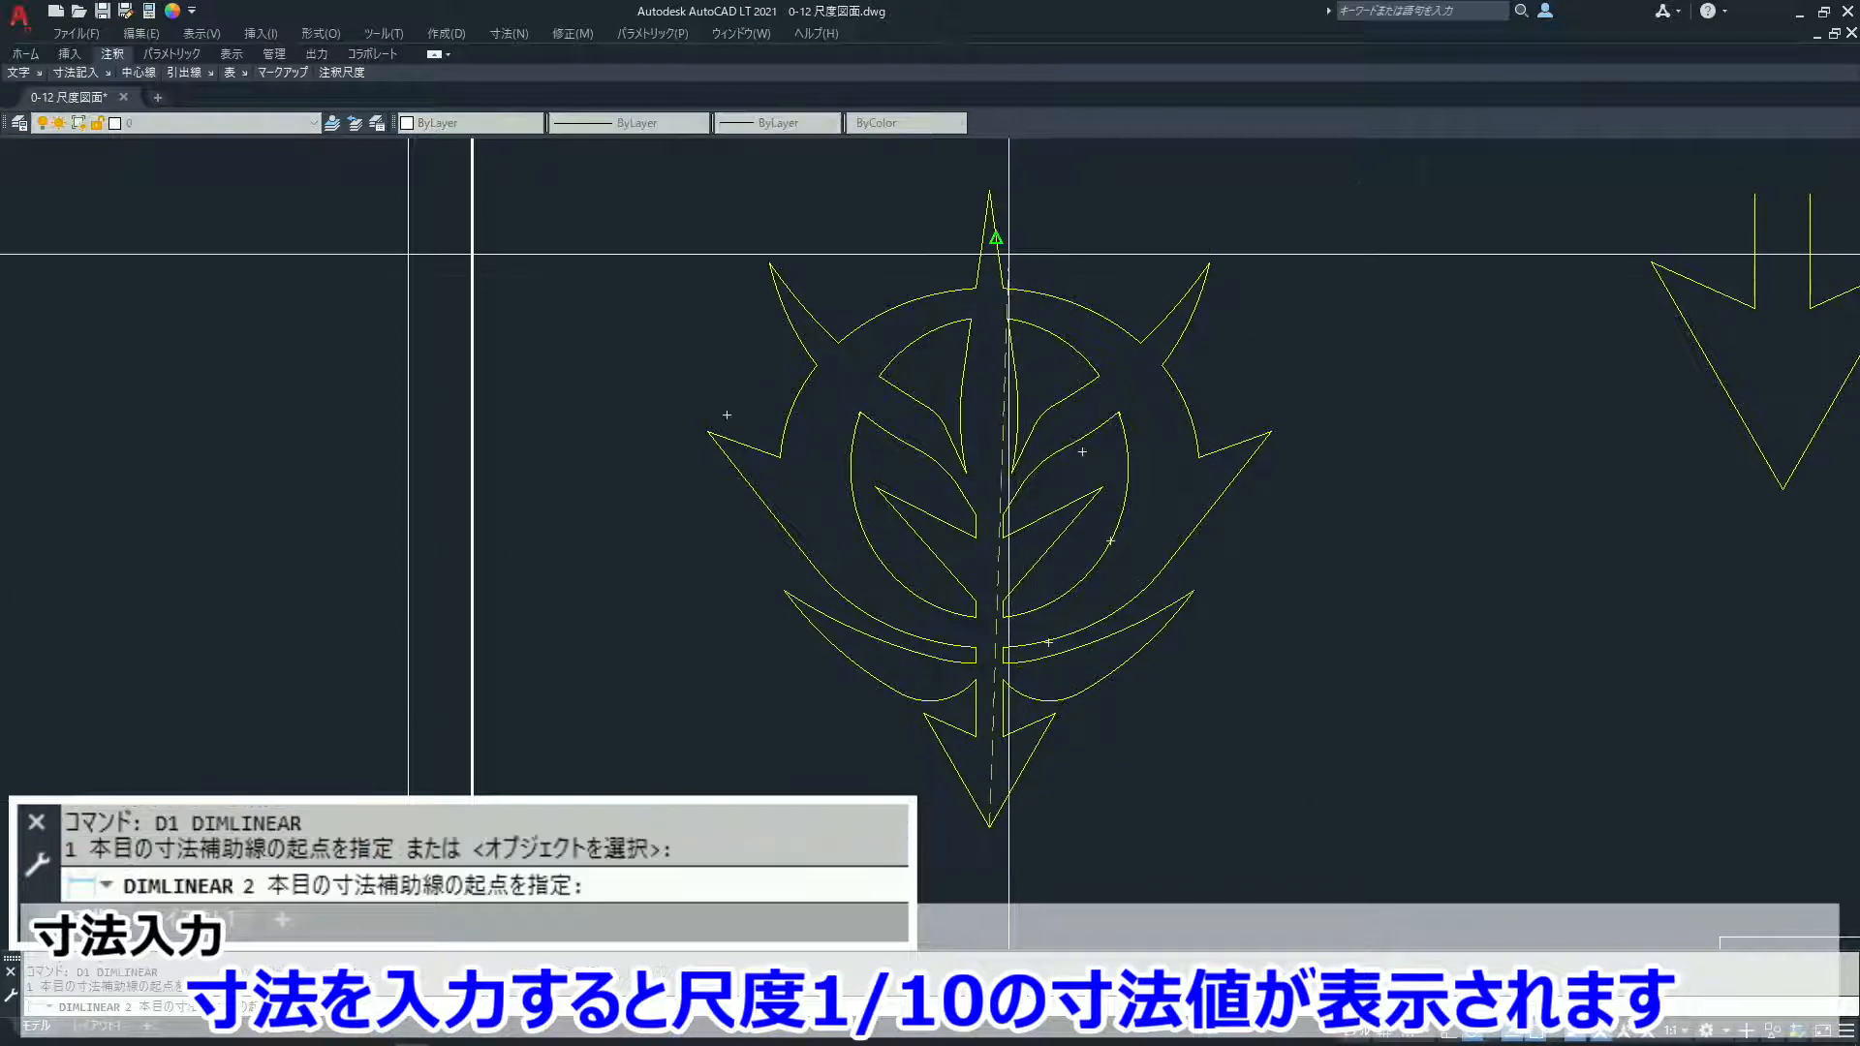
left_click(989, 192)
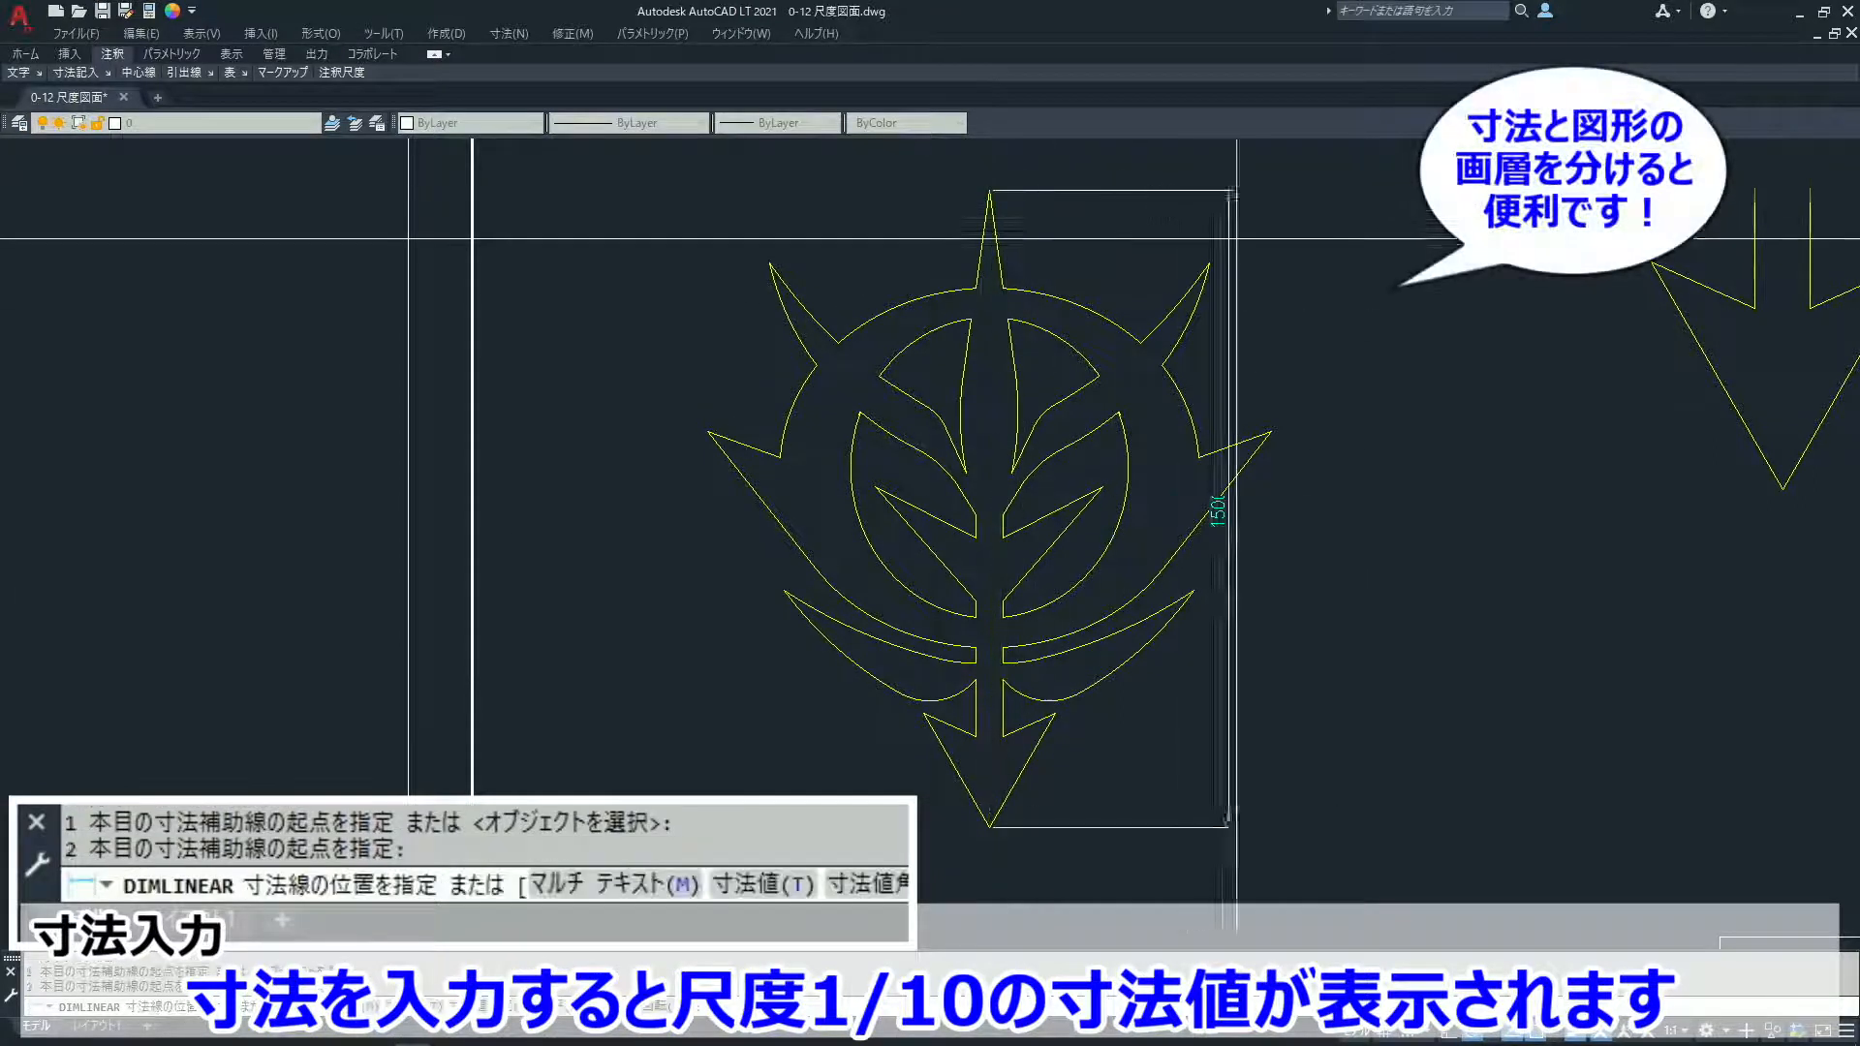
left_click(1338, 244)
key("Return")
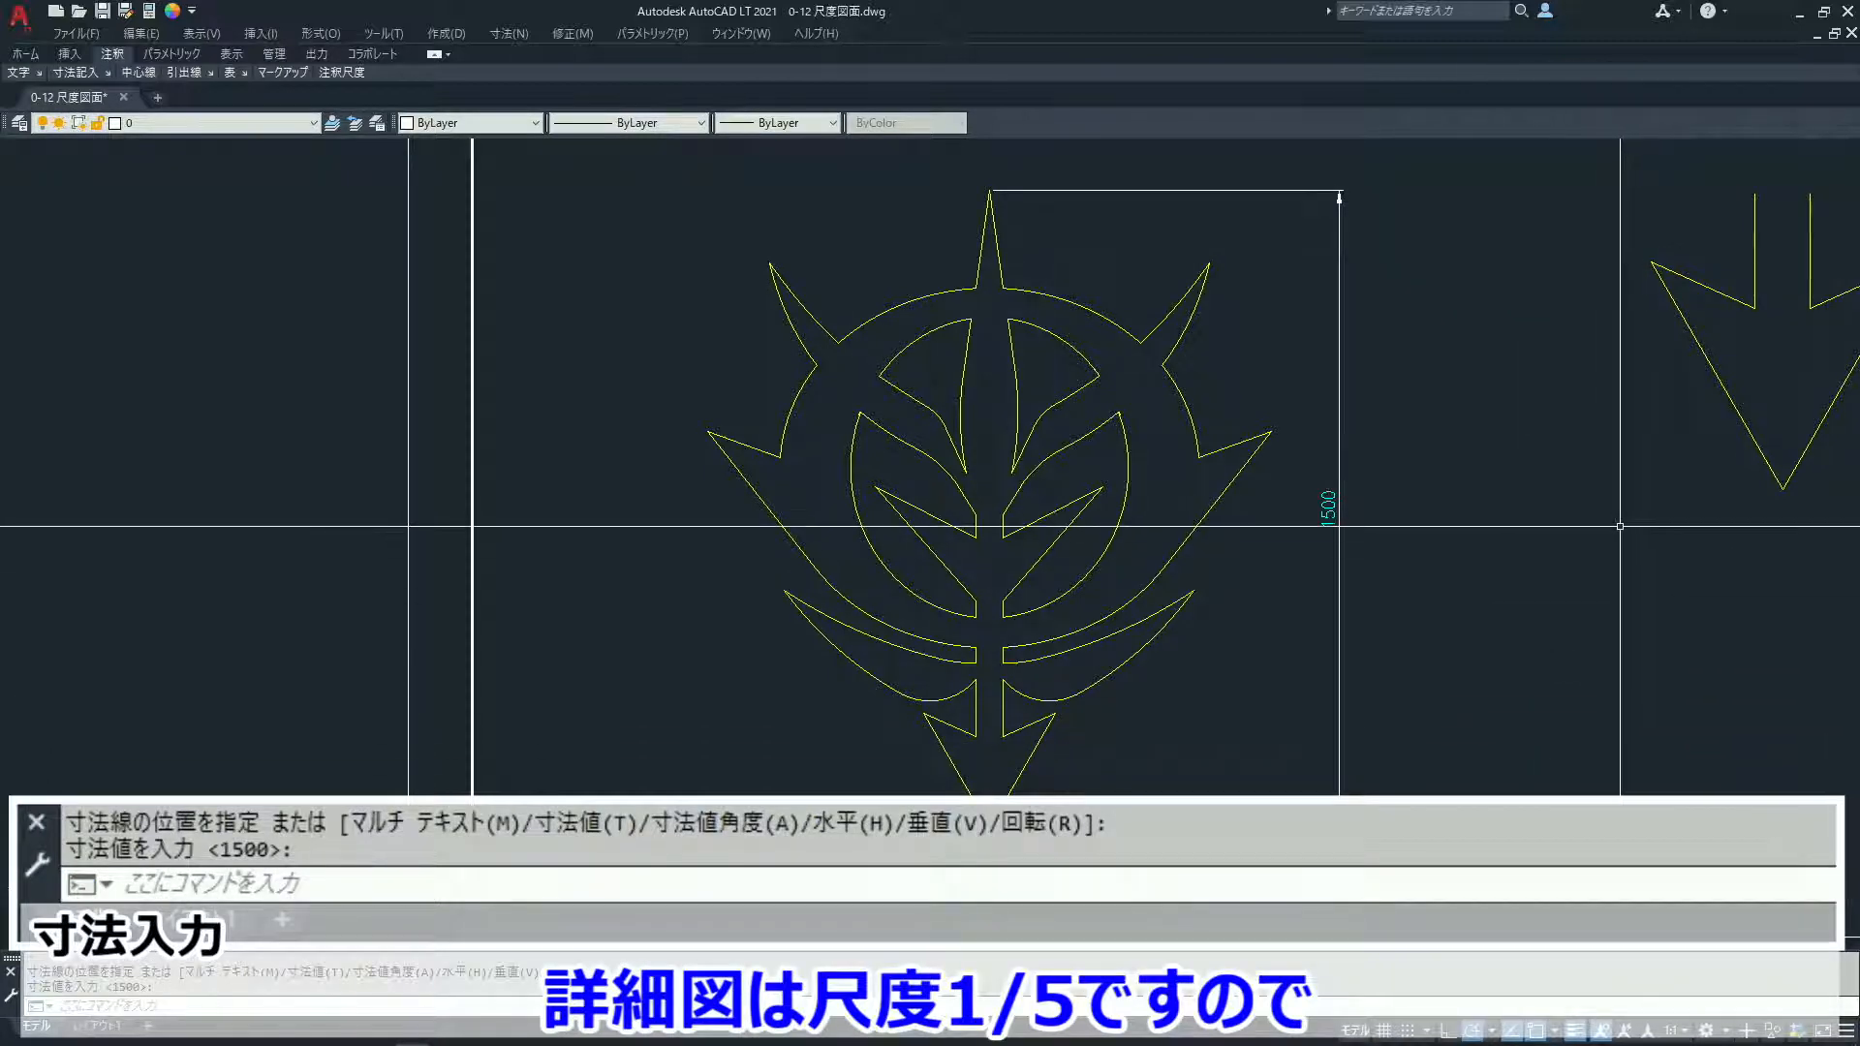
Step: Set the DIMLFAC dimension length factor to 5 for the 1/5 arrowhead detail
mouse_move(1619, 526)
middle_mouse_down()
mouse_move(1150, 714)
mouse_move(1190, 747)
middle_mouse_up()
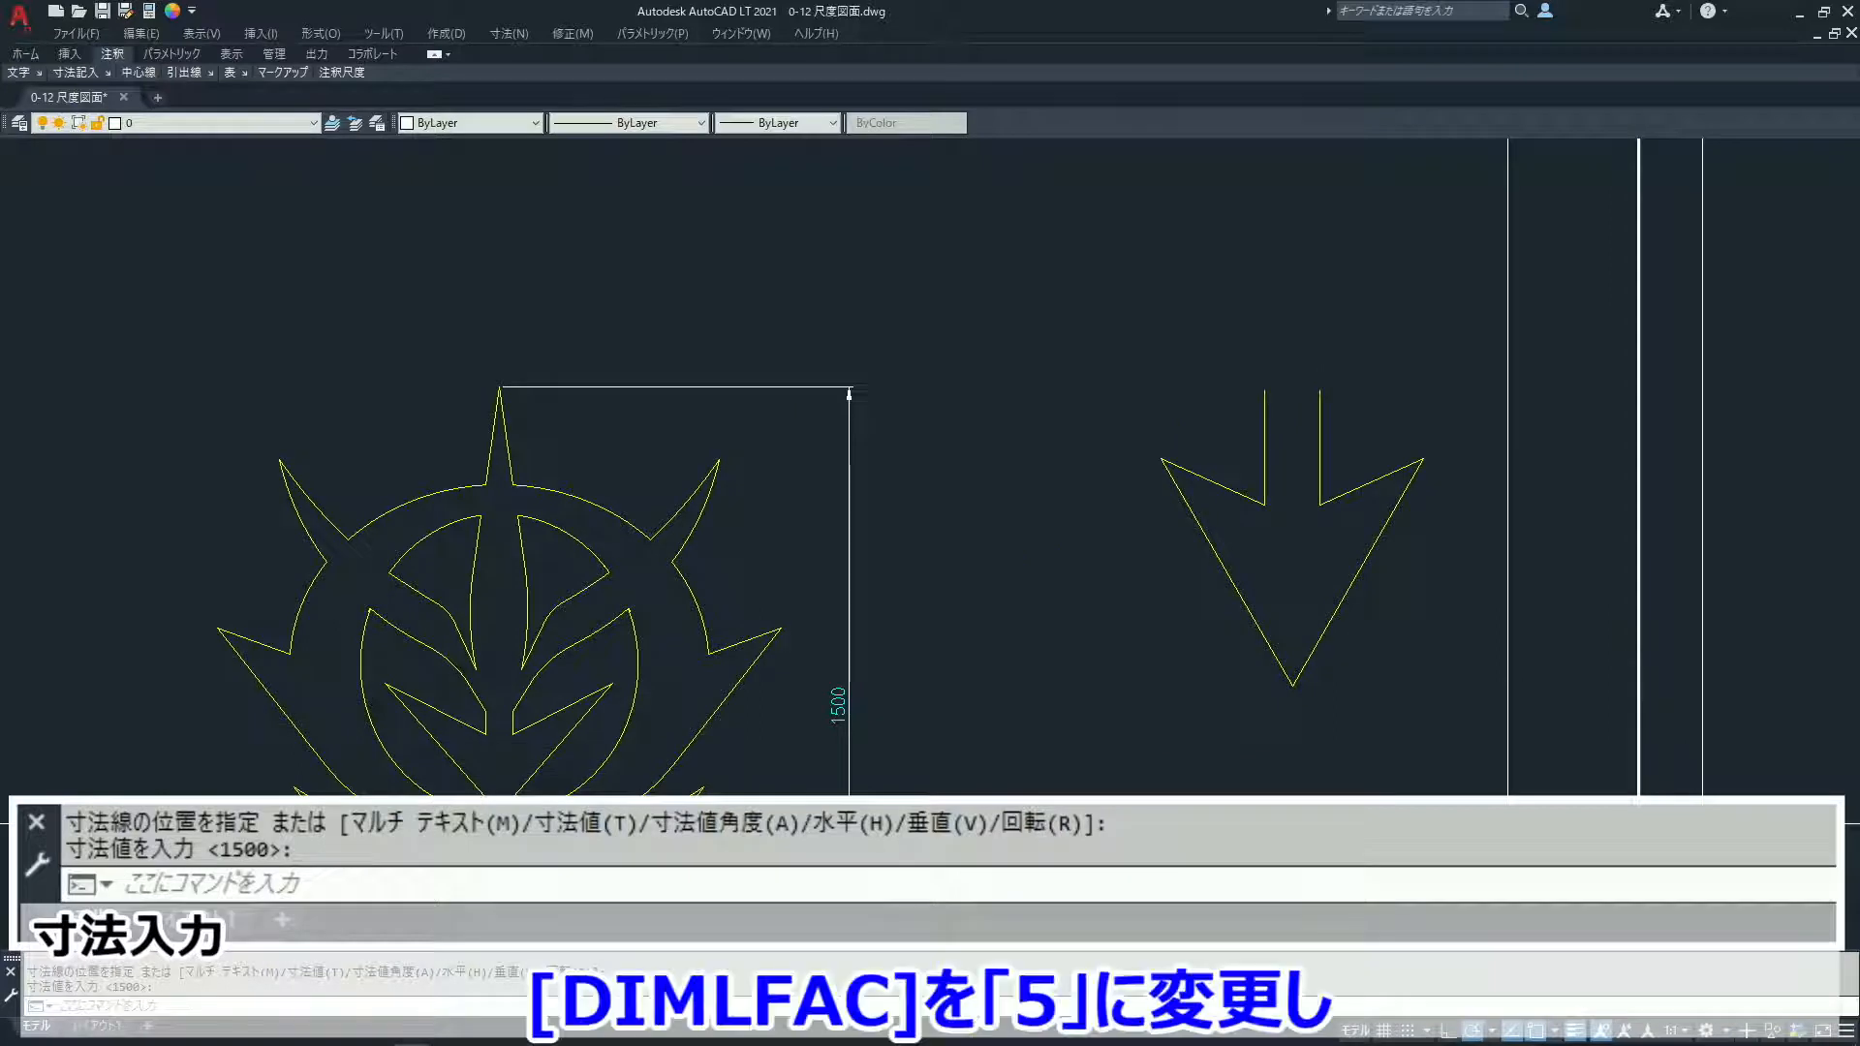
type("DF")
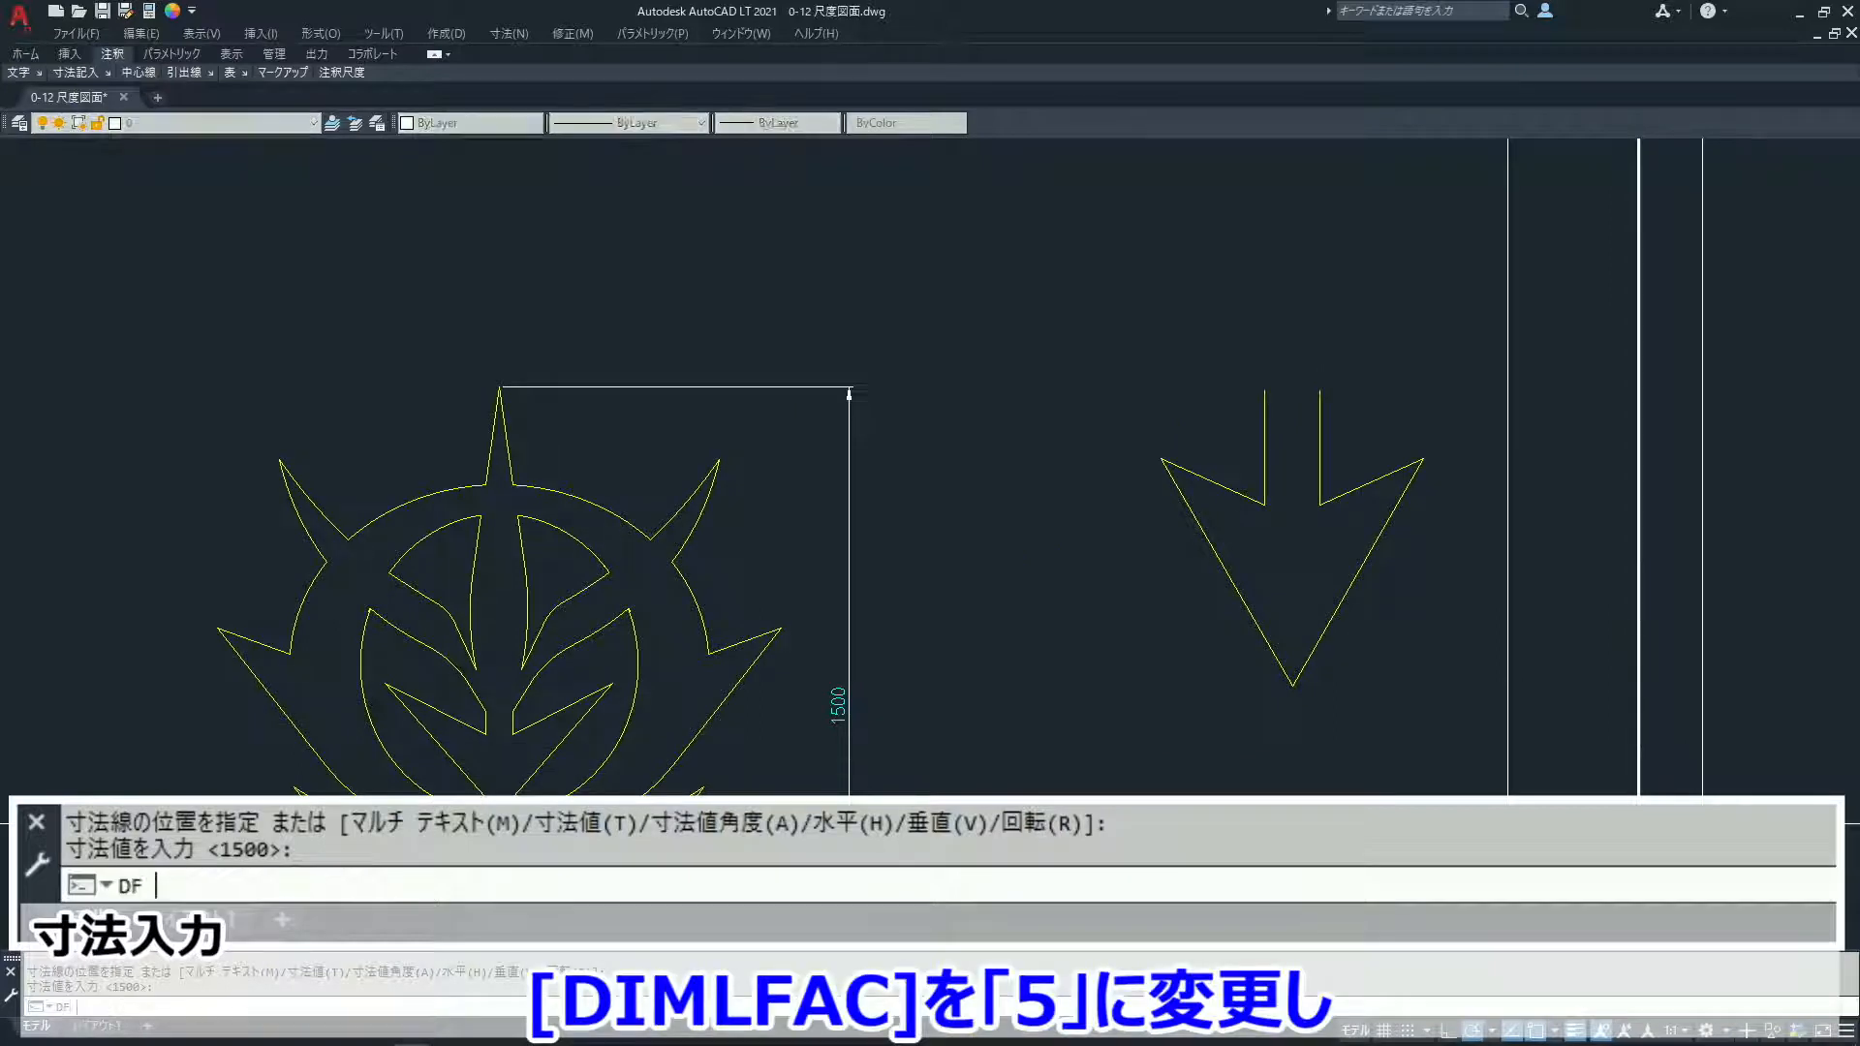
key("Return")
type("5")
key("Return")
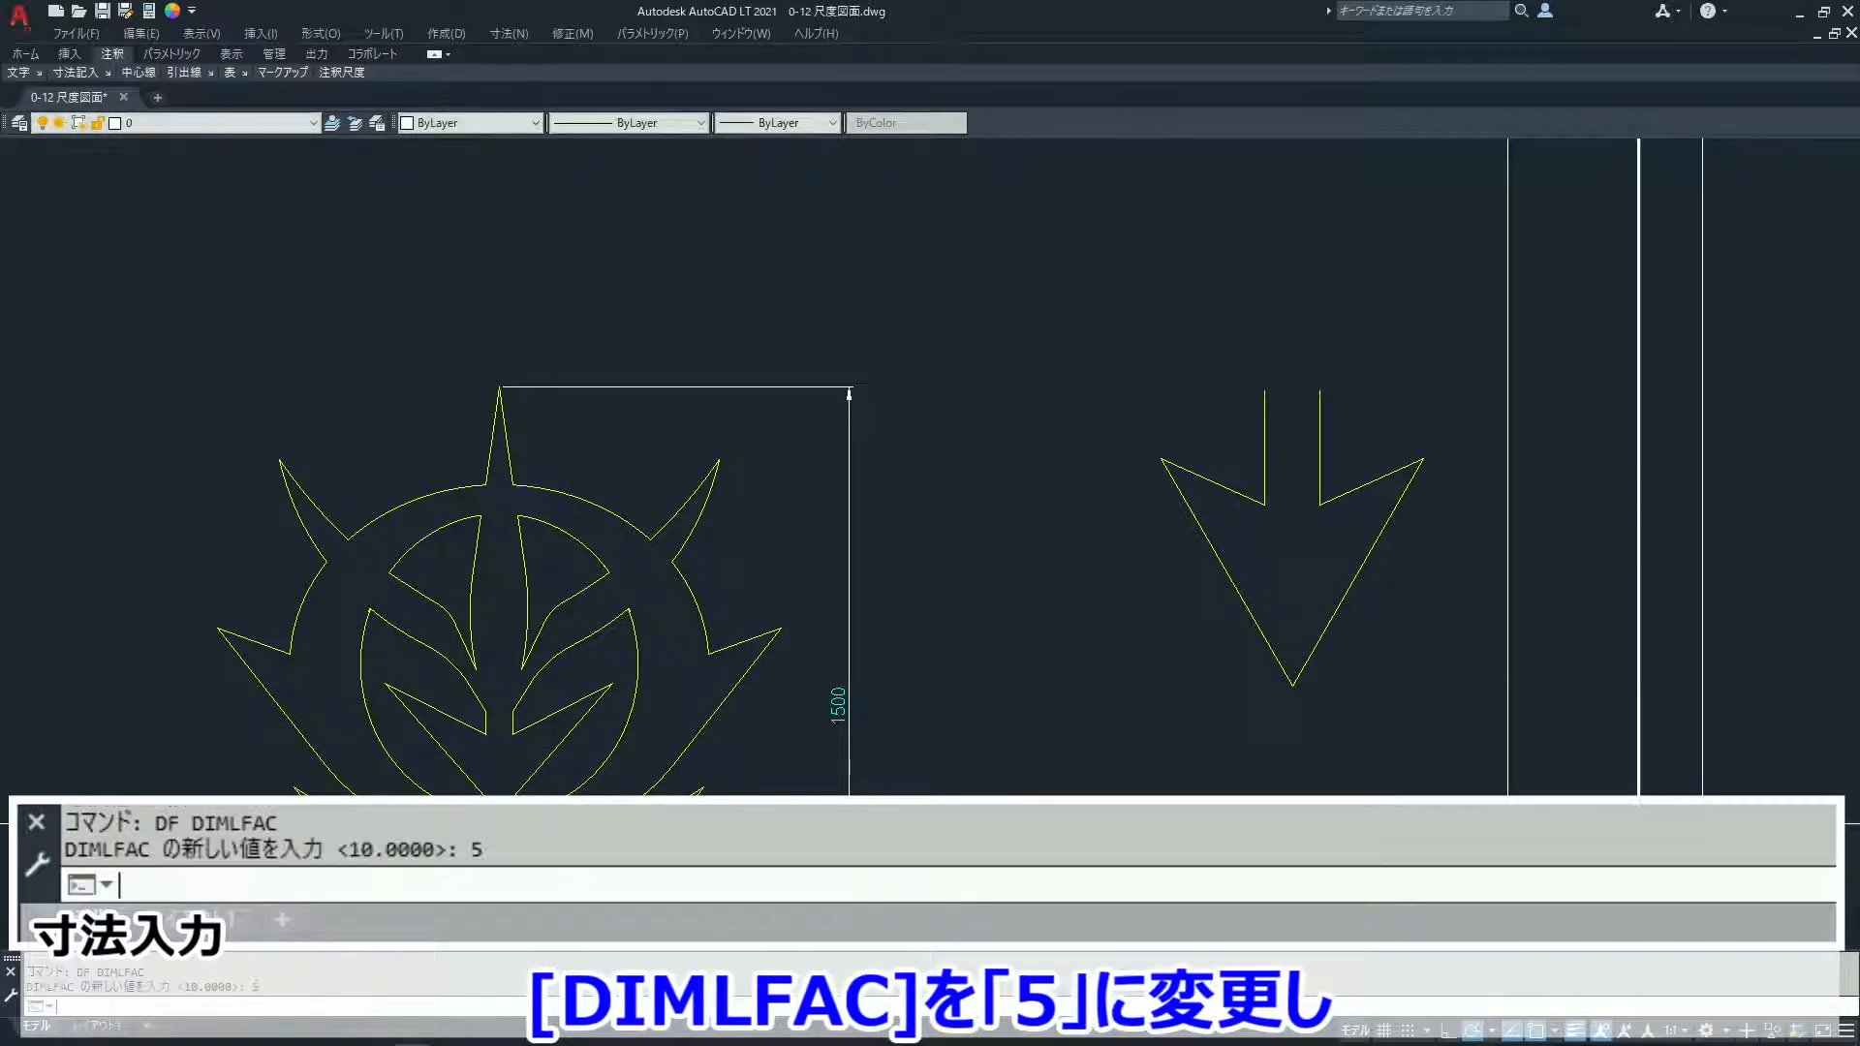
Step: Add a horizontal linear dimension across the arrowhead detail's shaft, placed above its open ends with the default text
type("DI")
key("Return")
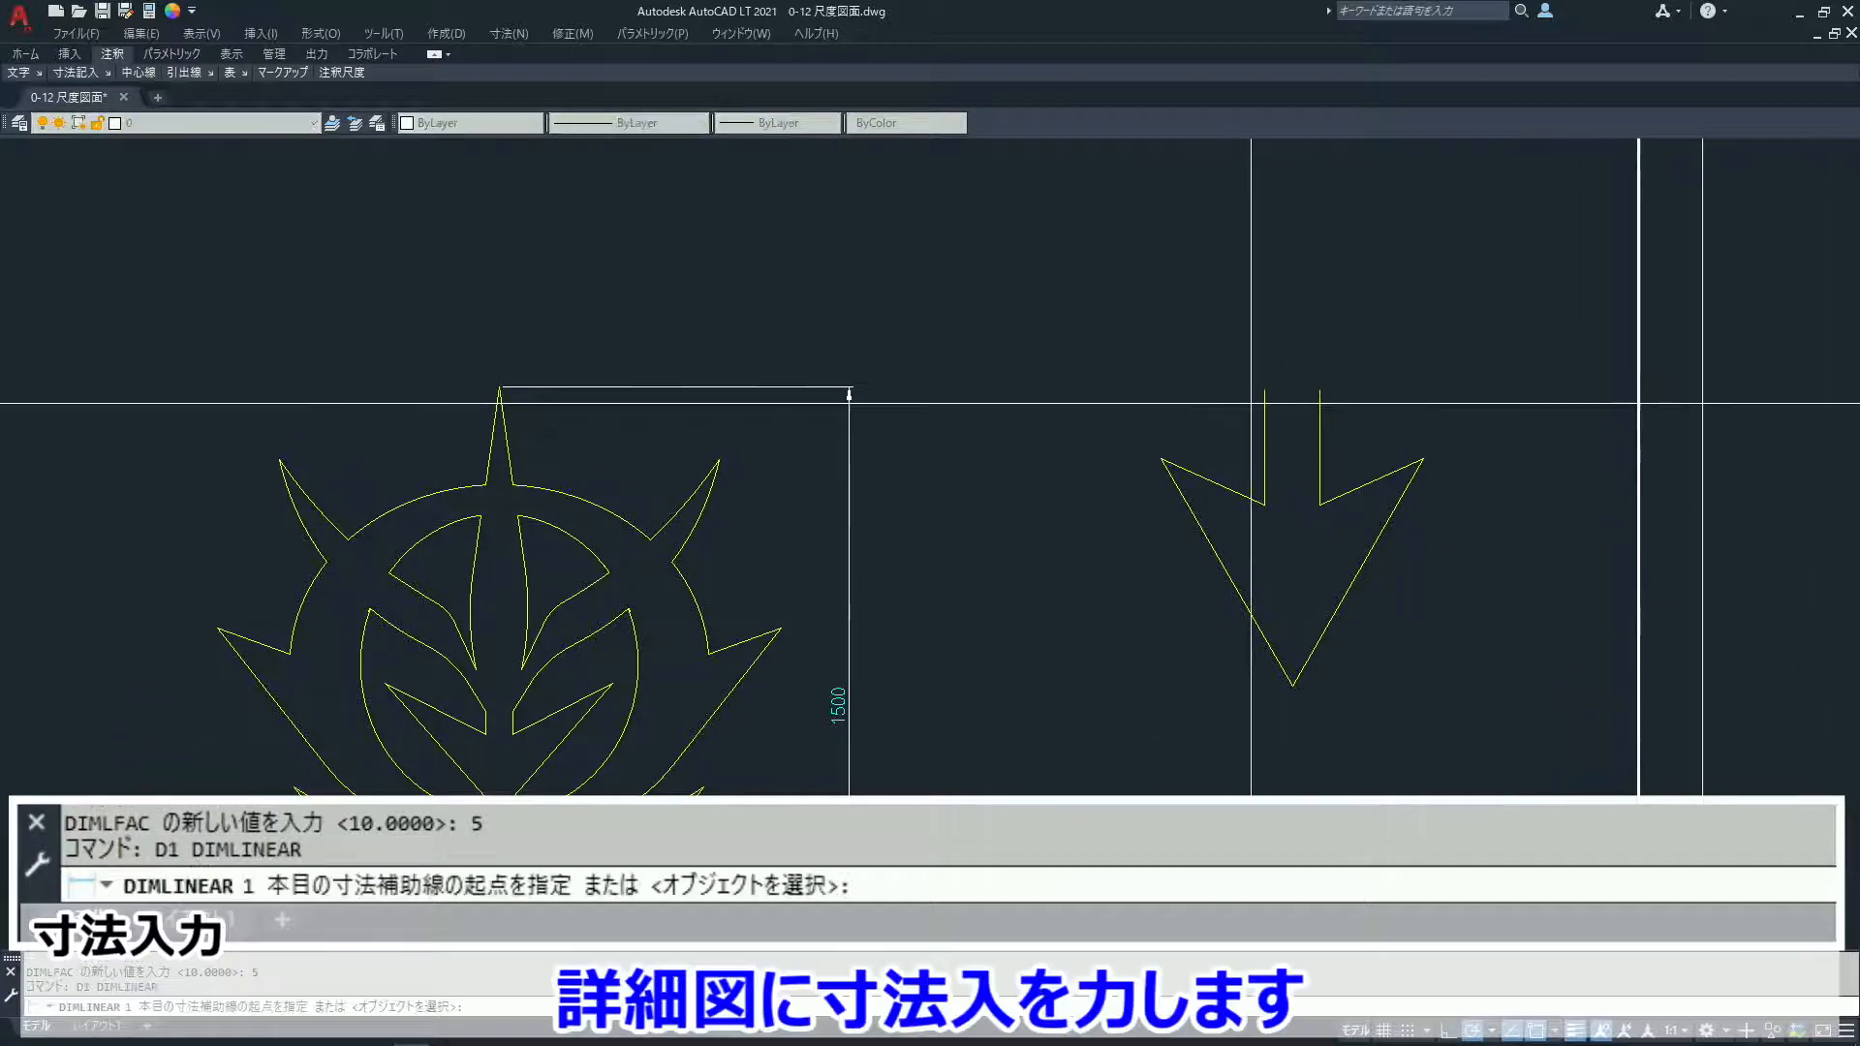
left_click(1264, 392)
left_click(1319, 391)
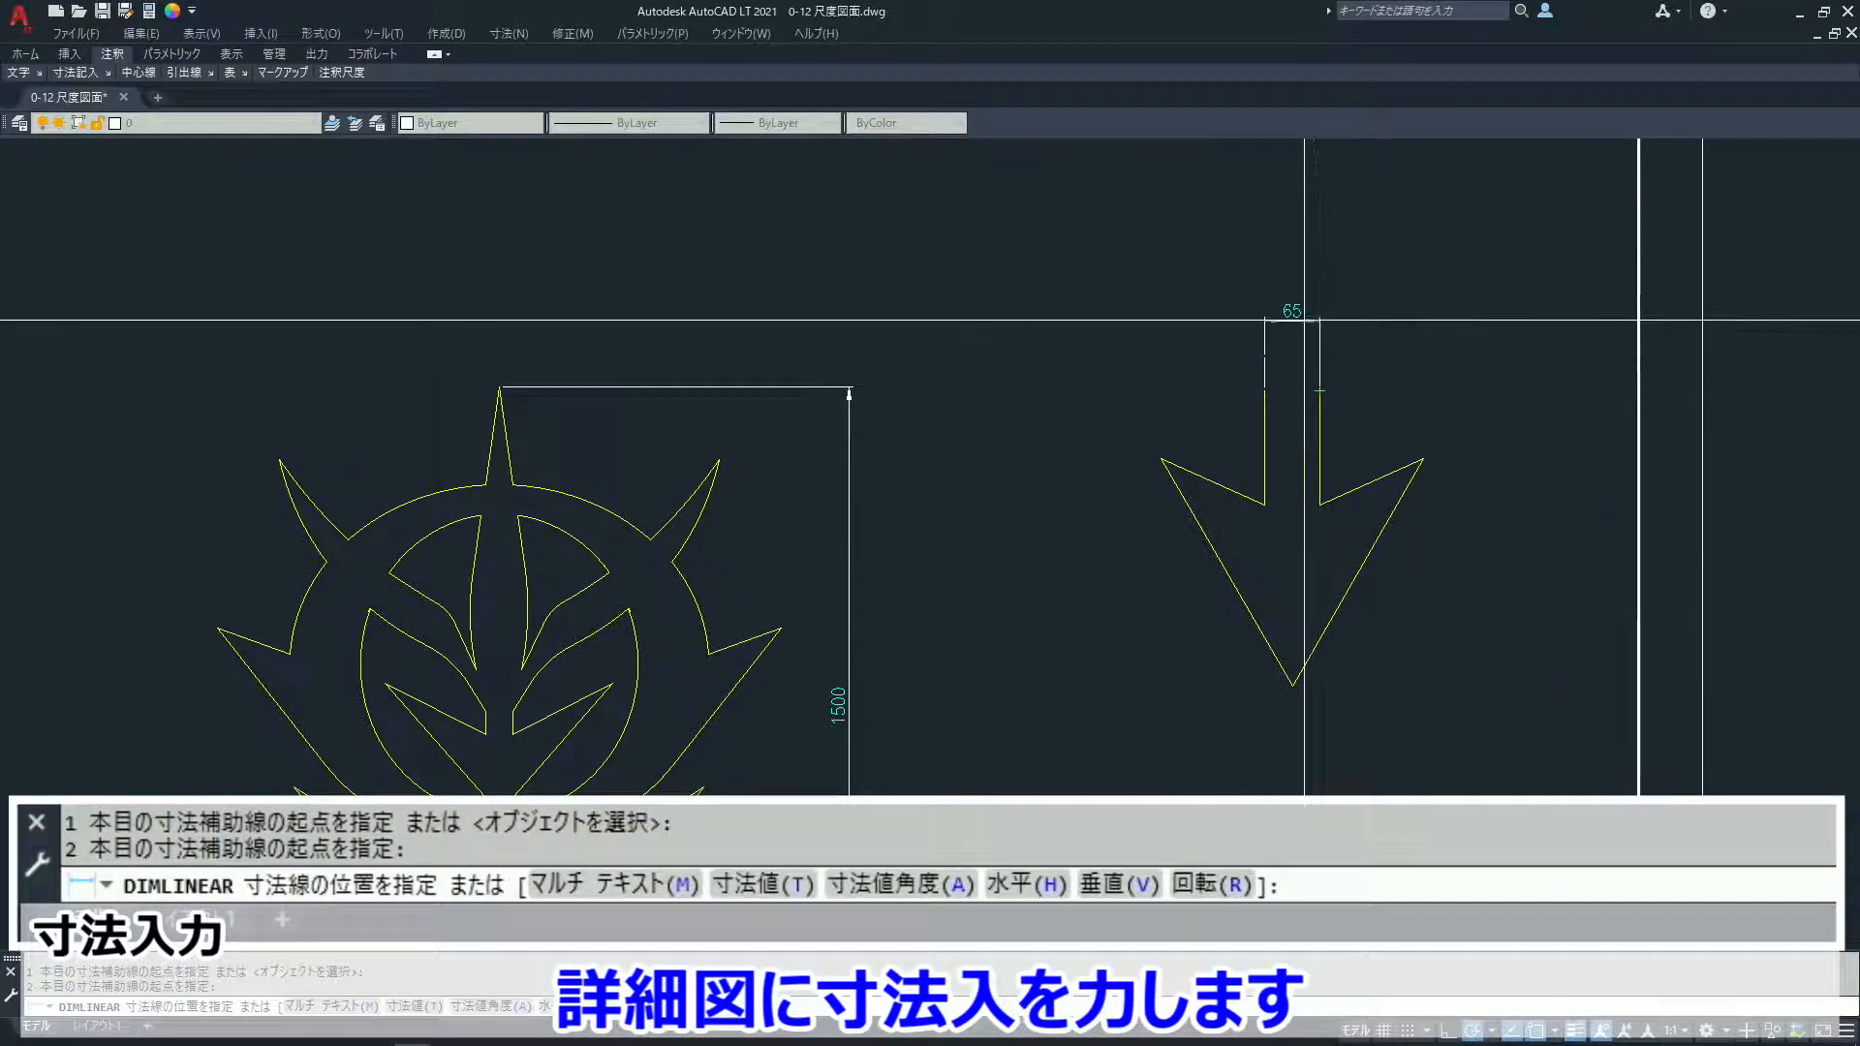
left_click(1302, 321)
key("Return")
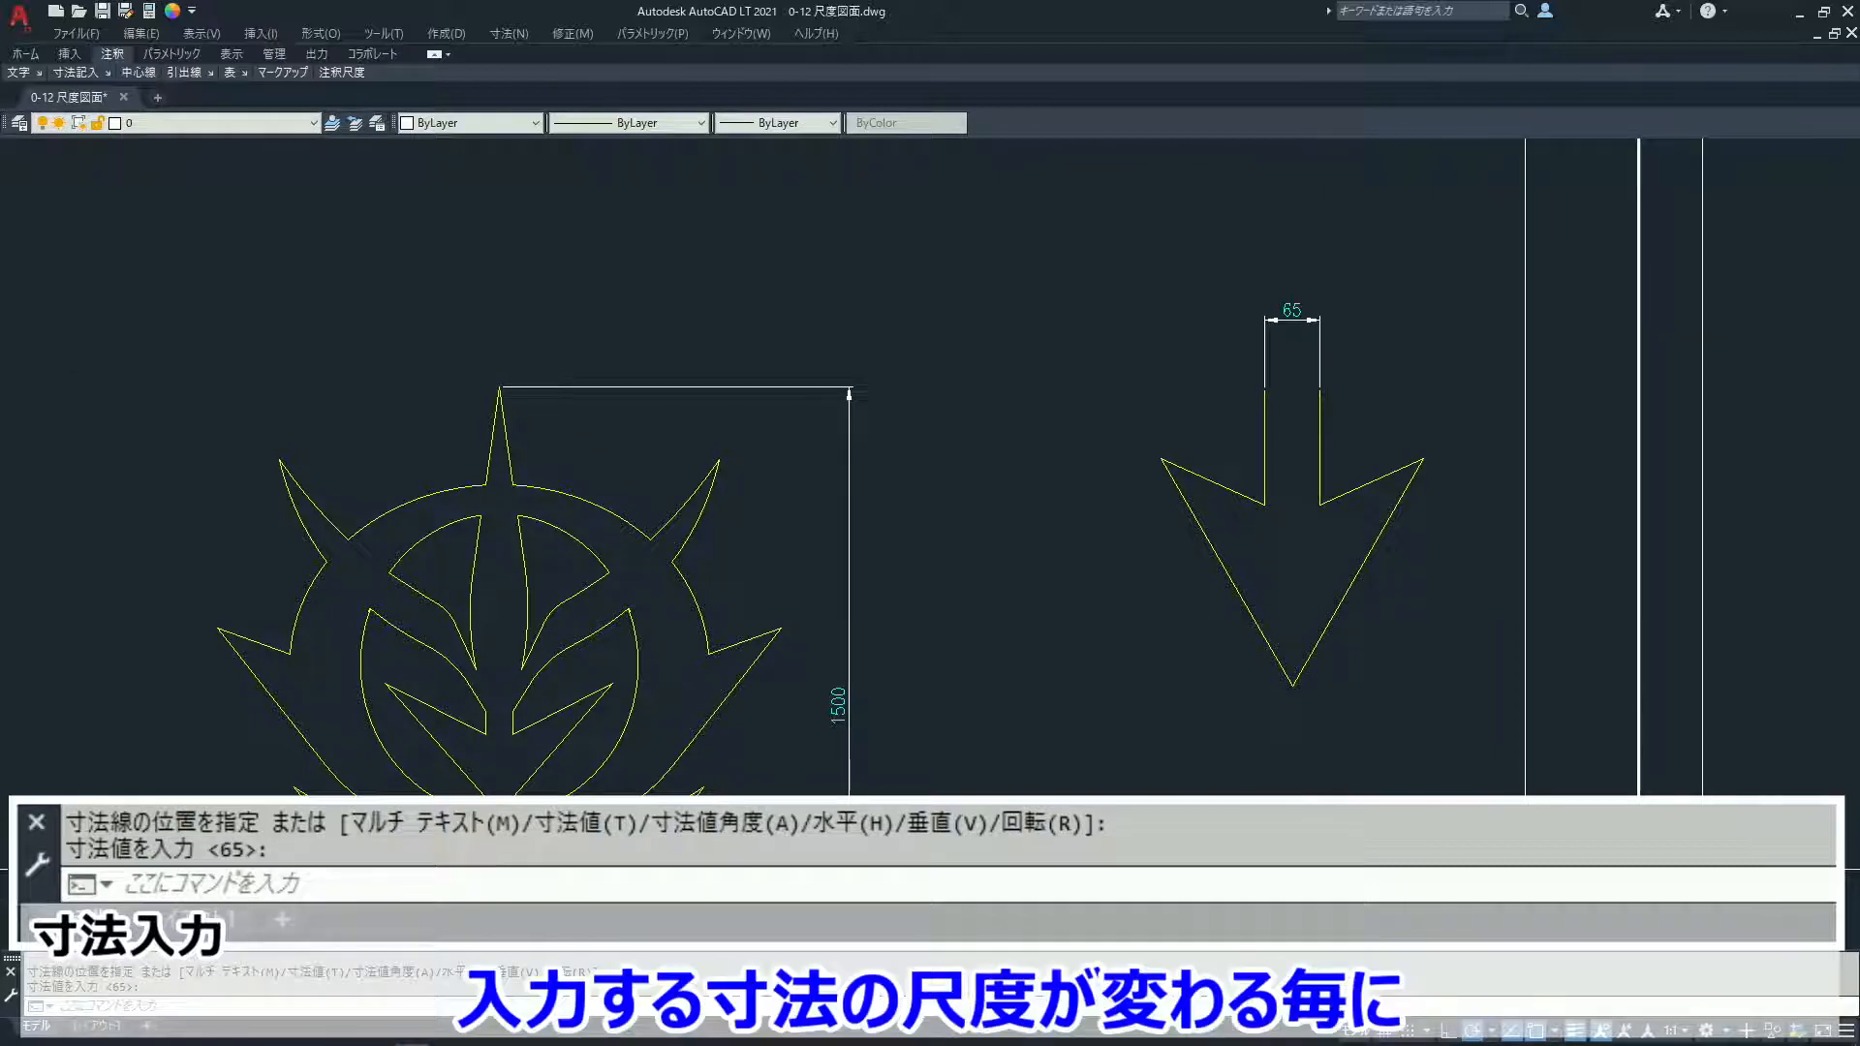
key("Return")
type("z")
key("Return")
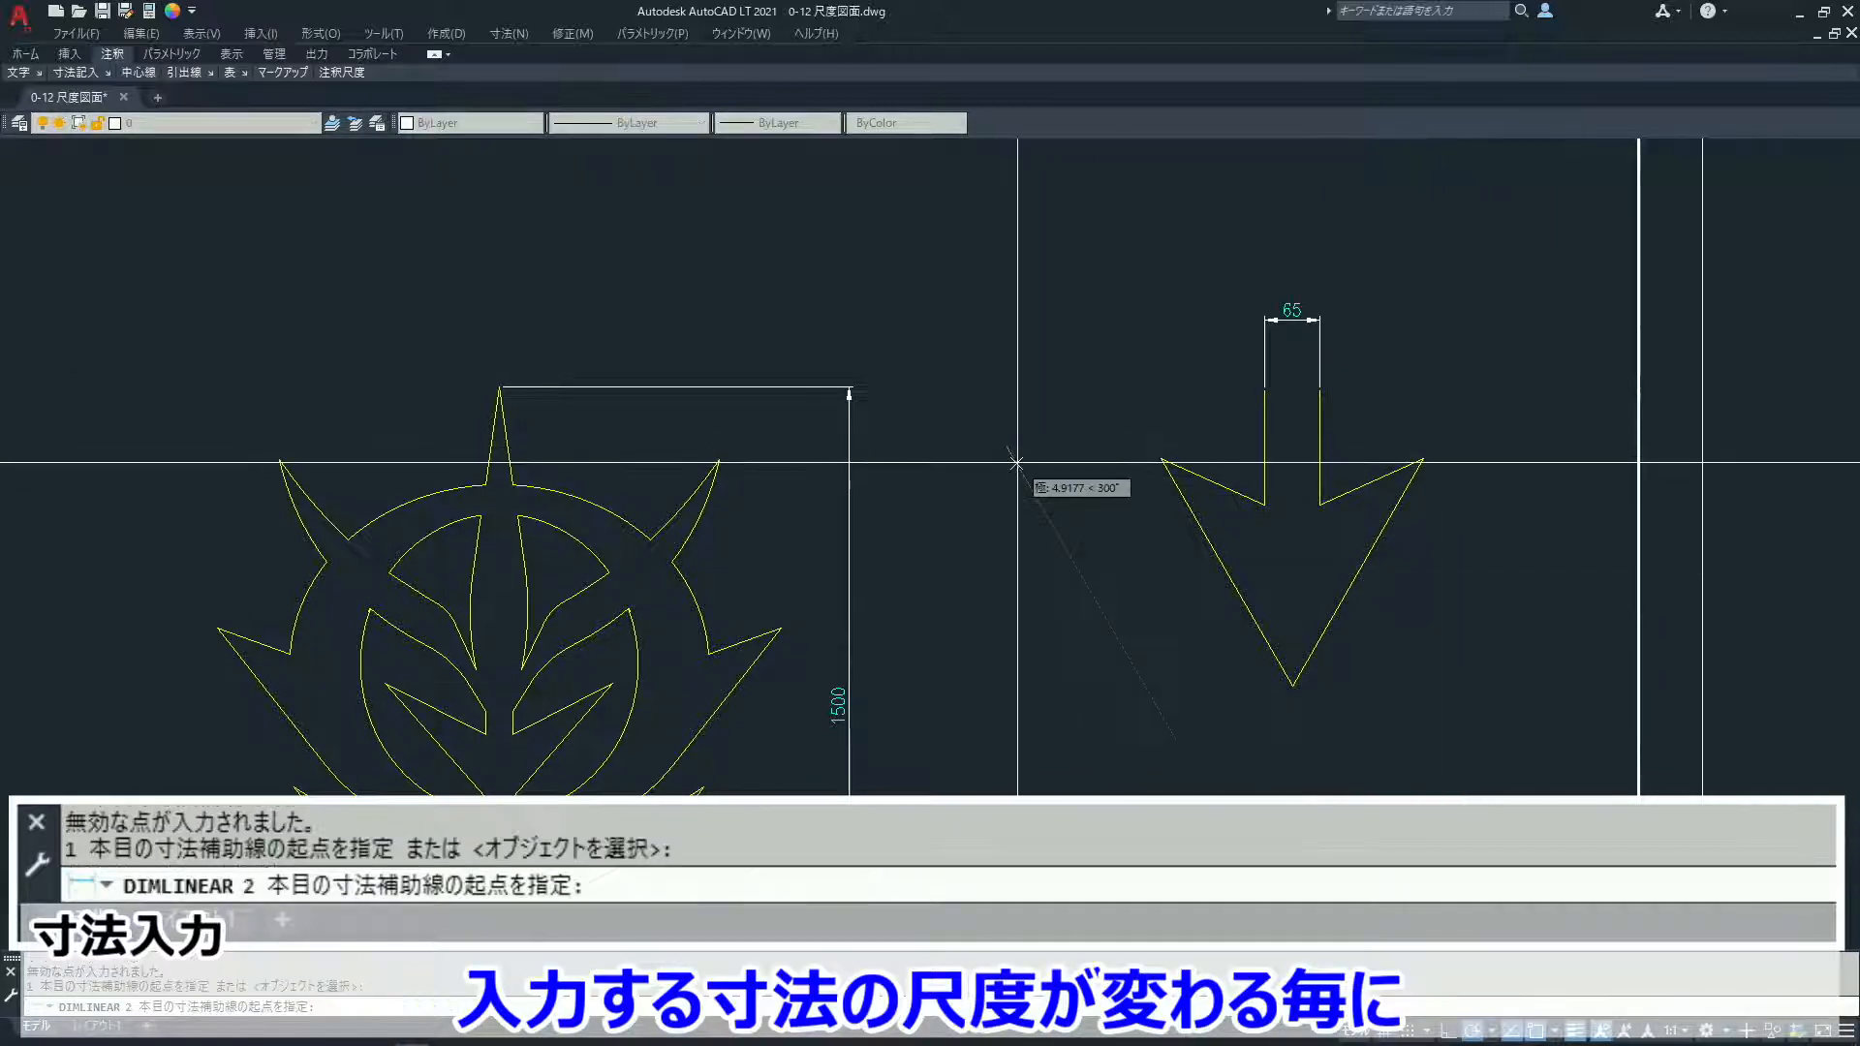
key("Escape")
type("z")
key("Return")
key("Return")
left_click_drag(964, 331, 1083, 554)
key("Escape")
middle_click_drag(1117, 655, 1133, 535)
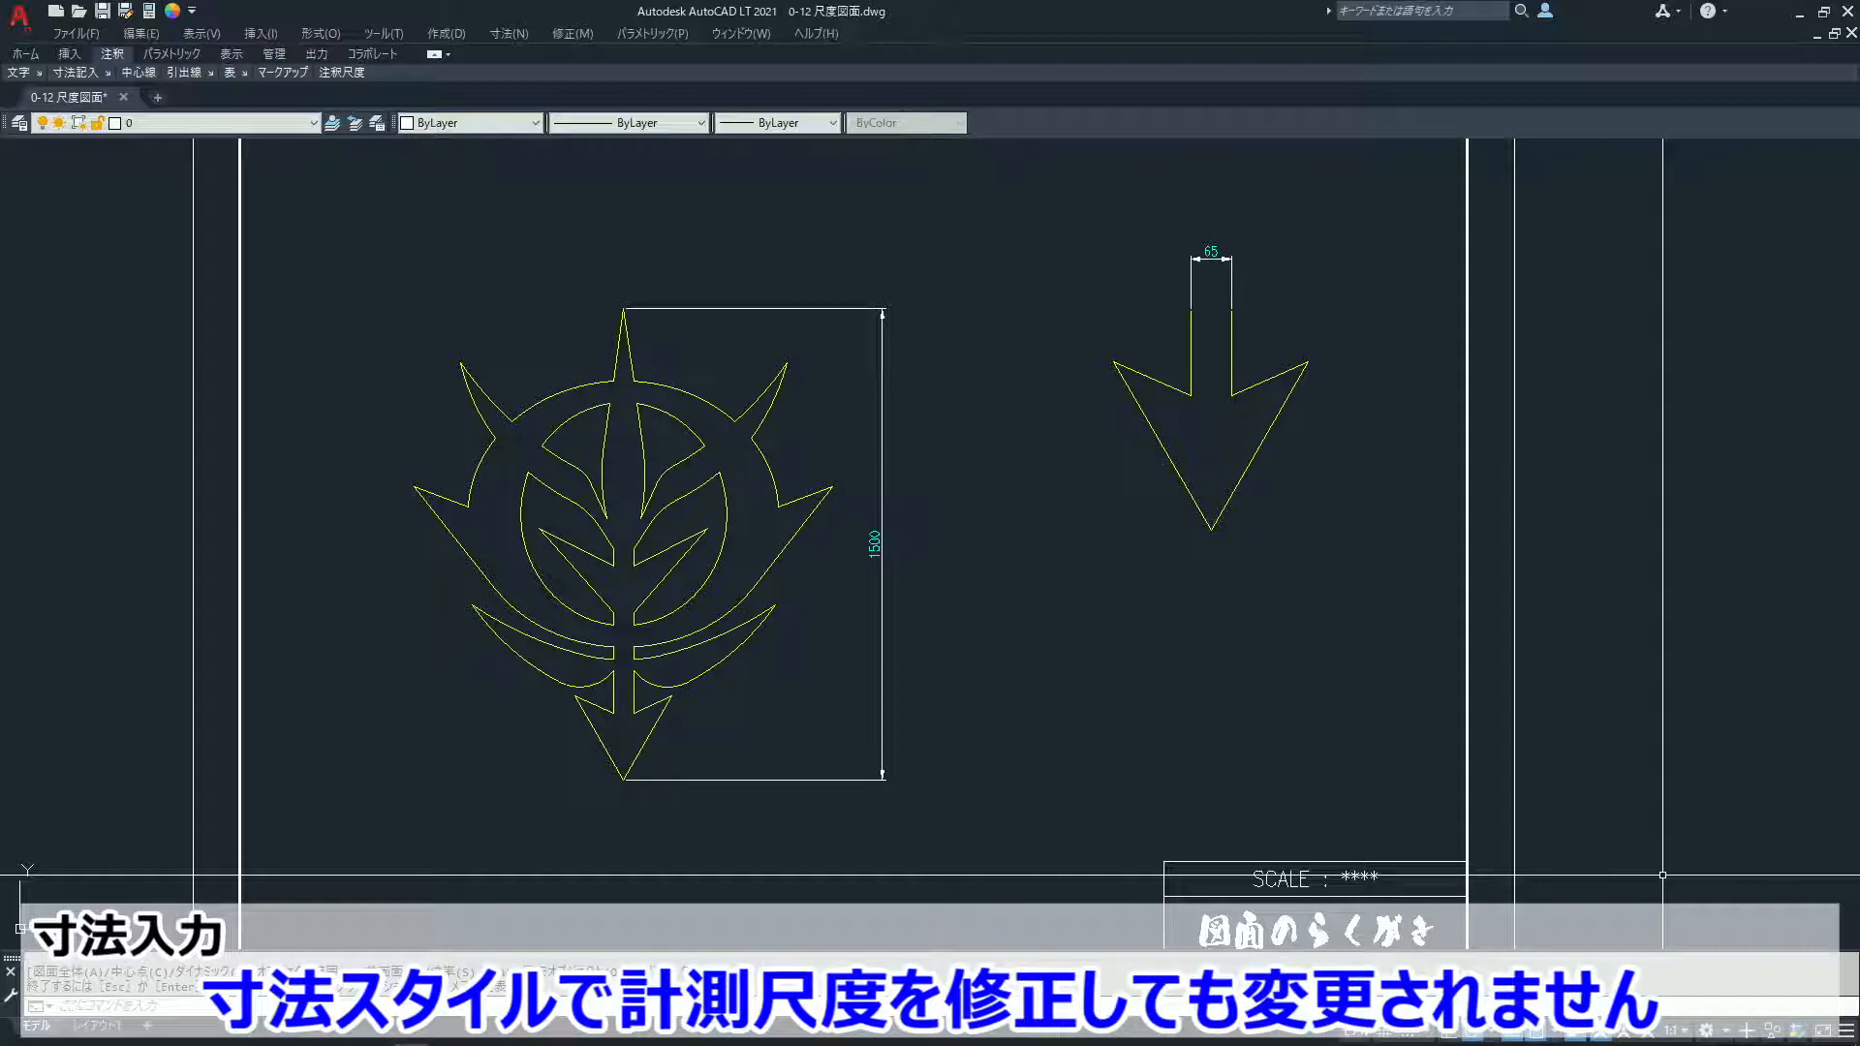
Step: Open the dimension style manager to examine the style override created by the DIMLFAC changes
key("Escape")
key("Escape")
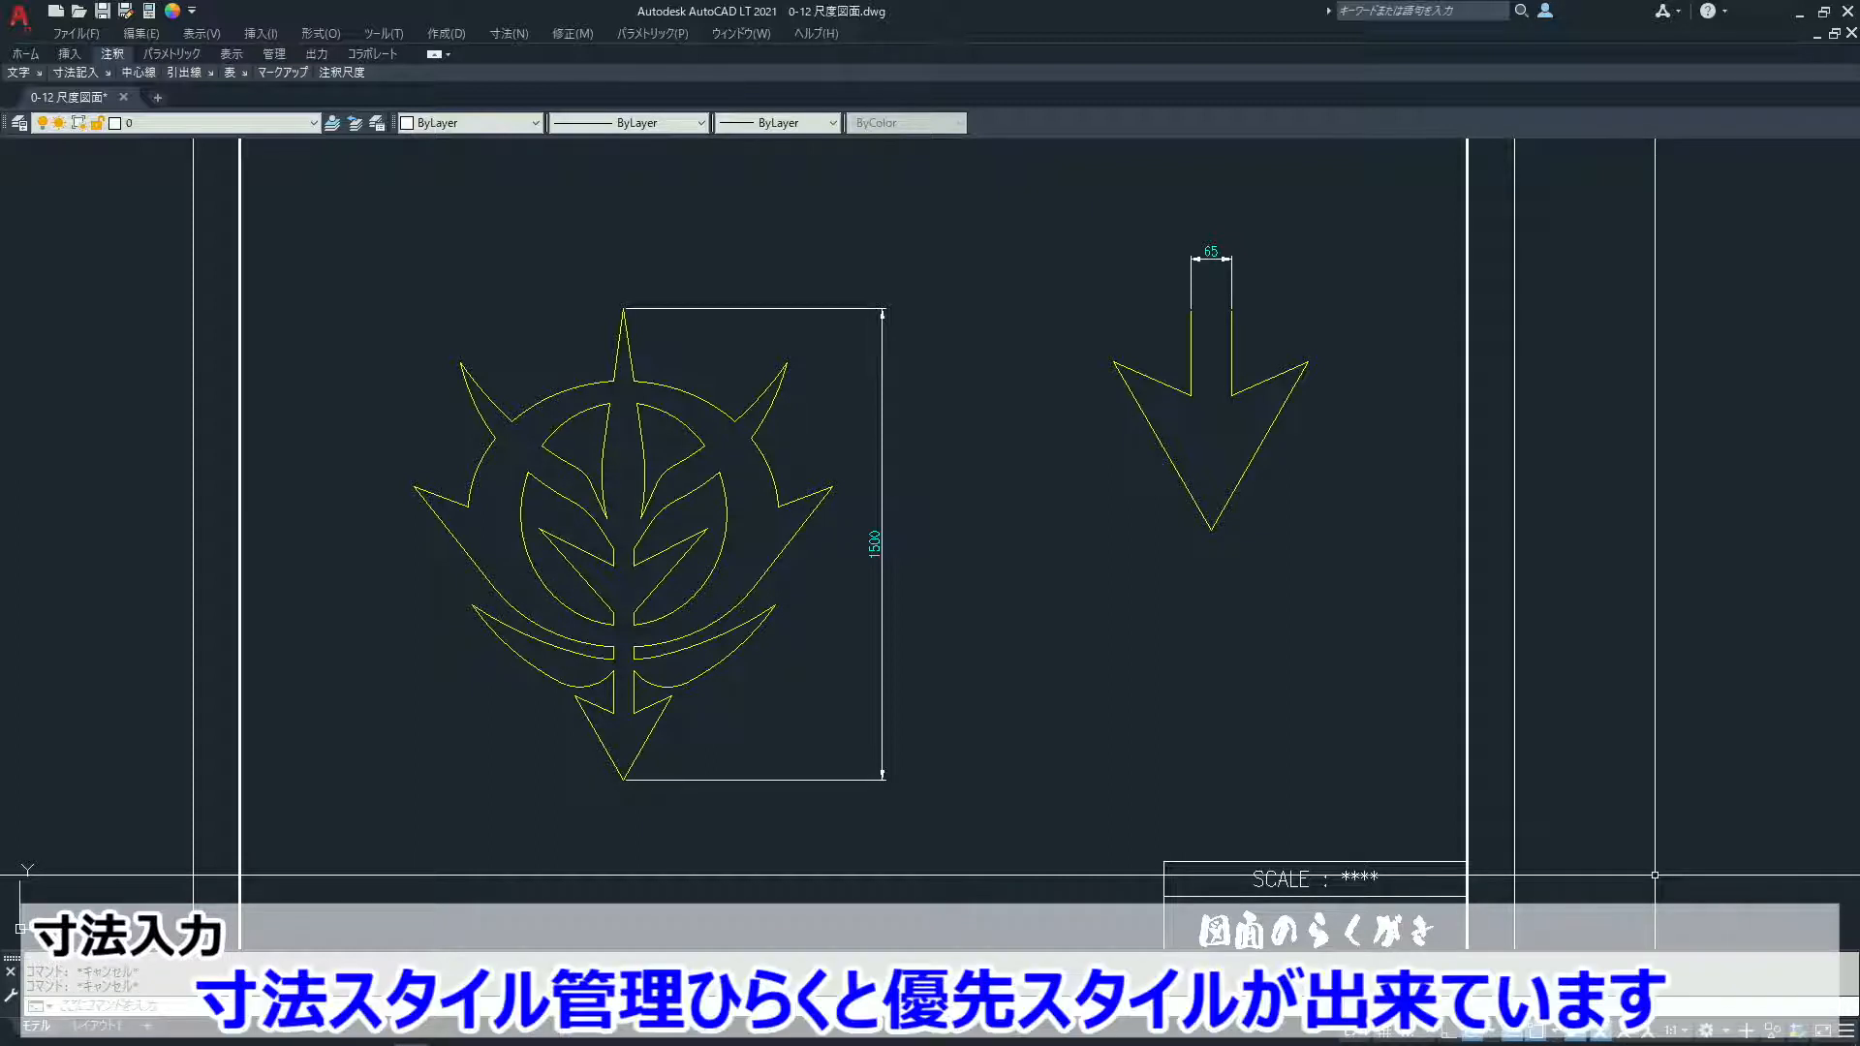
type("d")
key("Return")
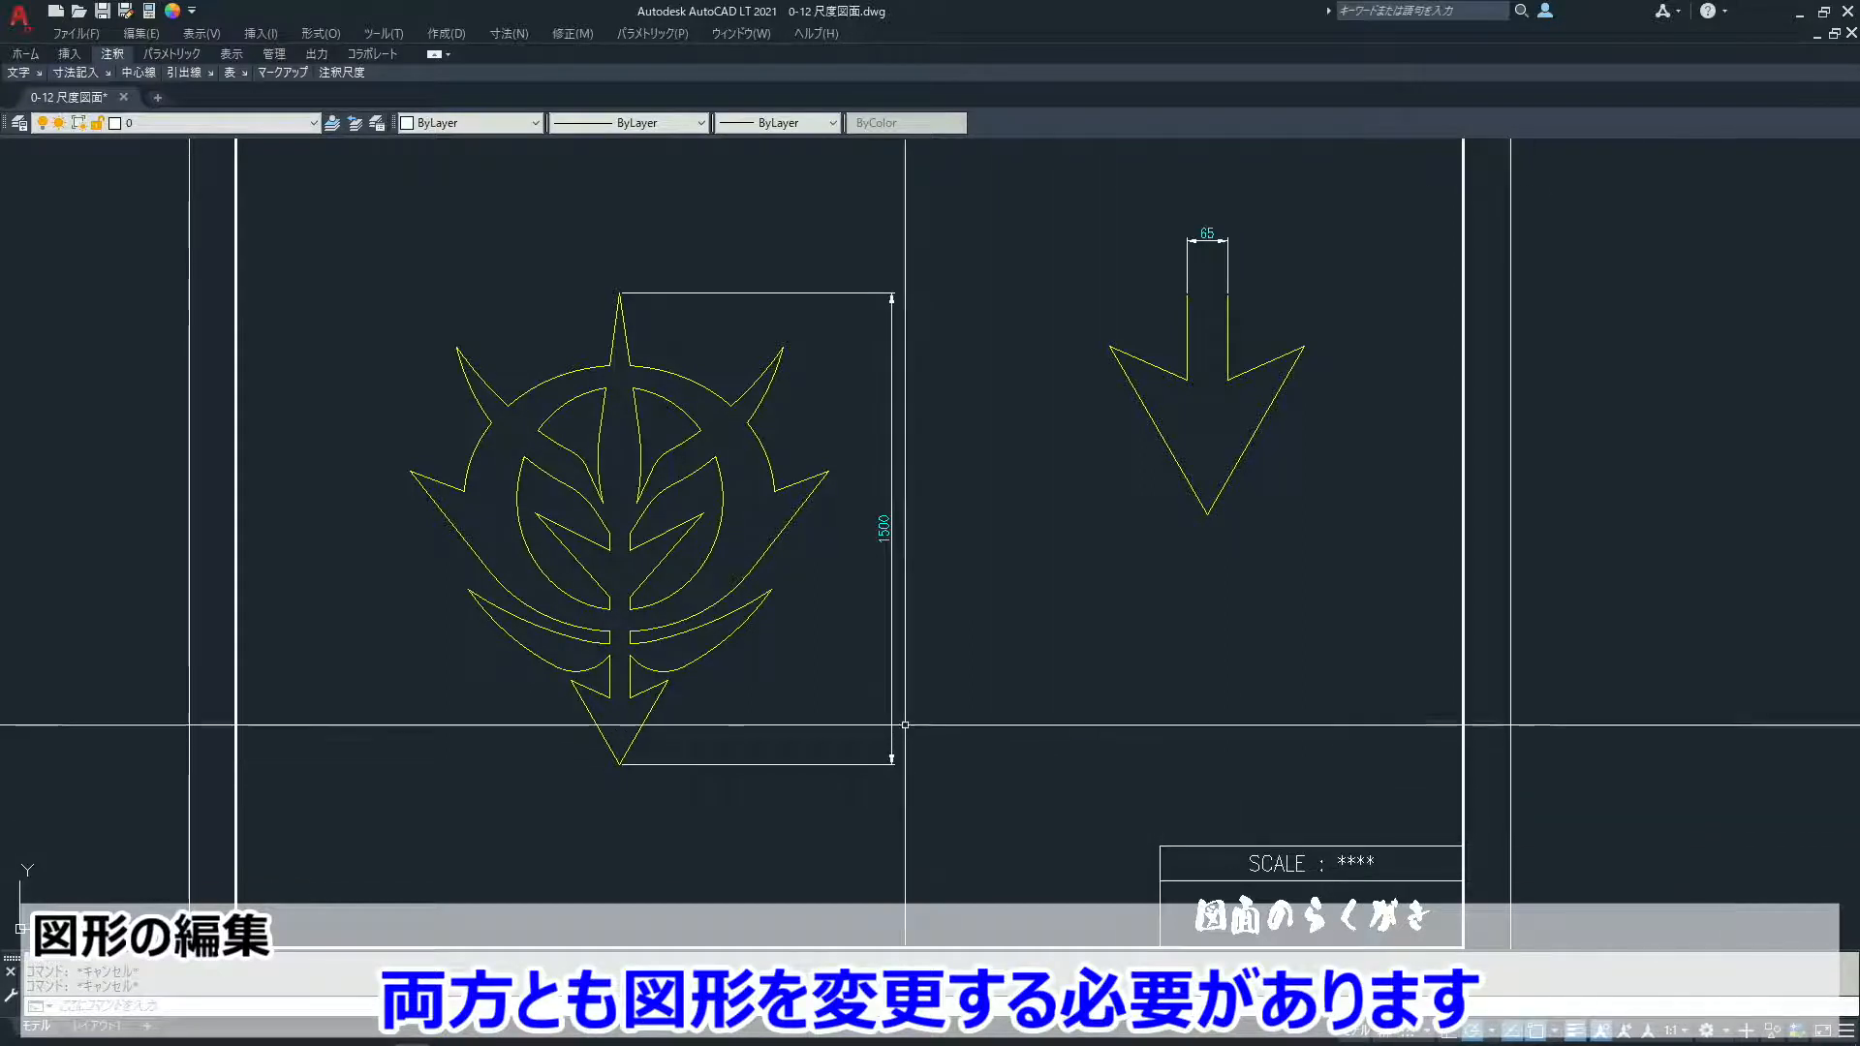
type("z")
key("Escape")
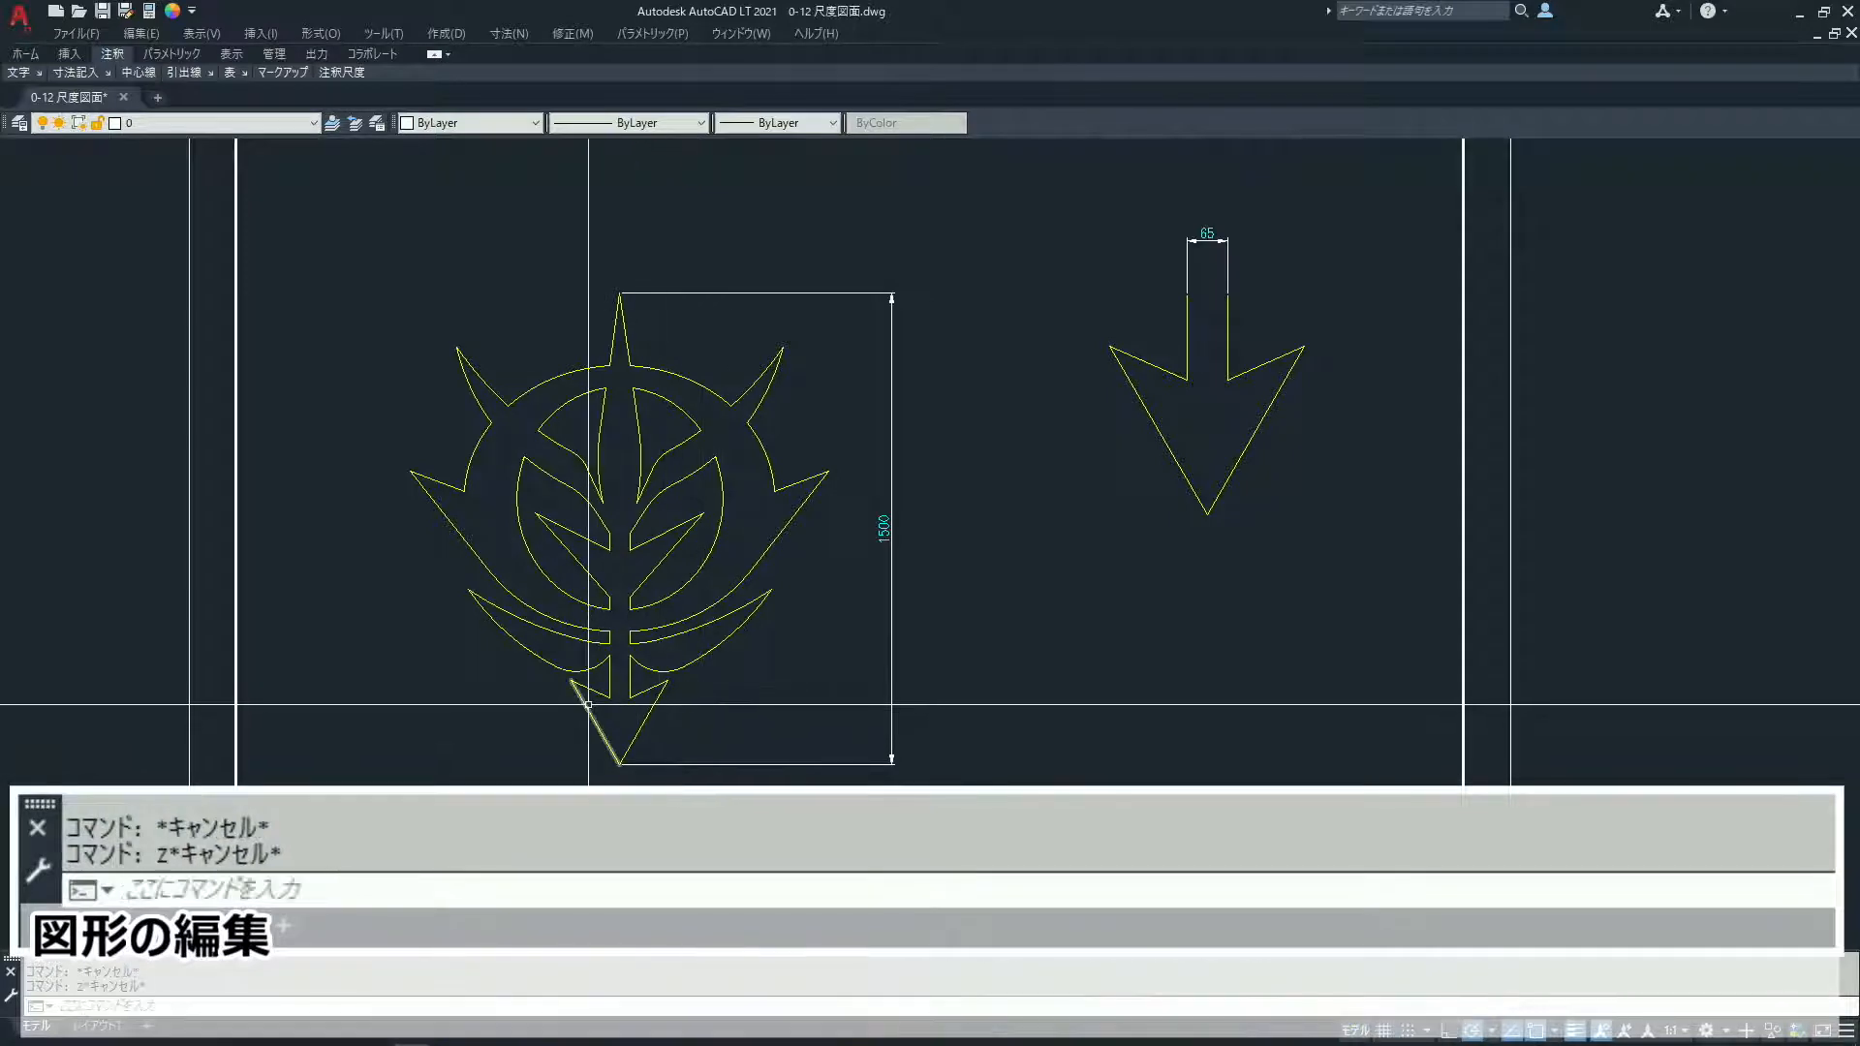
type("s")
key("Return")
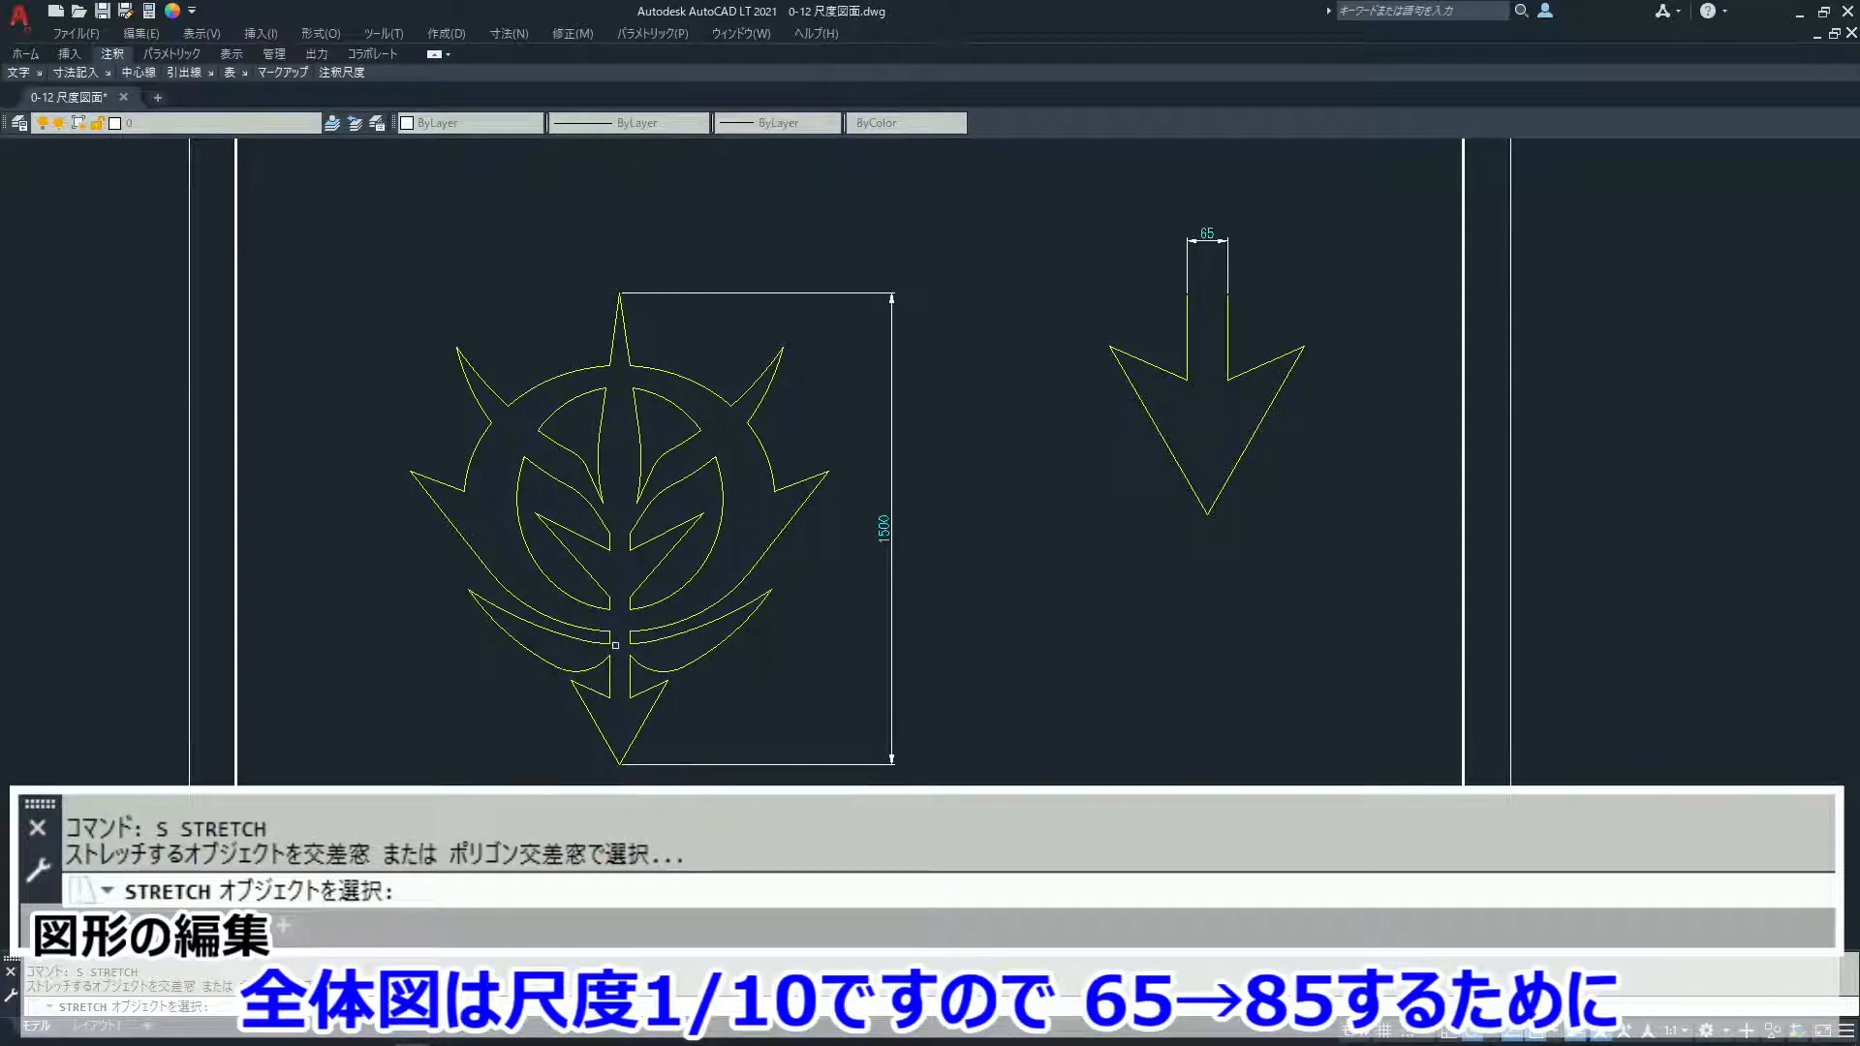
key("Escape")
key("Escape")
Step: Stretch the left edge of the emblem's lowest shaft section, just above the arrowhead, outward by 1
type("z")
key("Return")
left_click(562, 603)
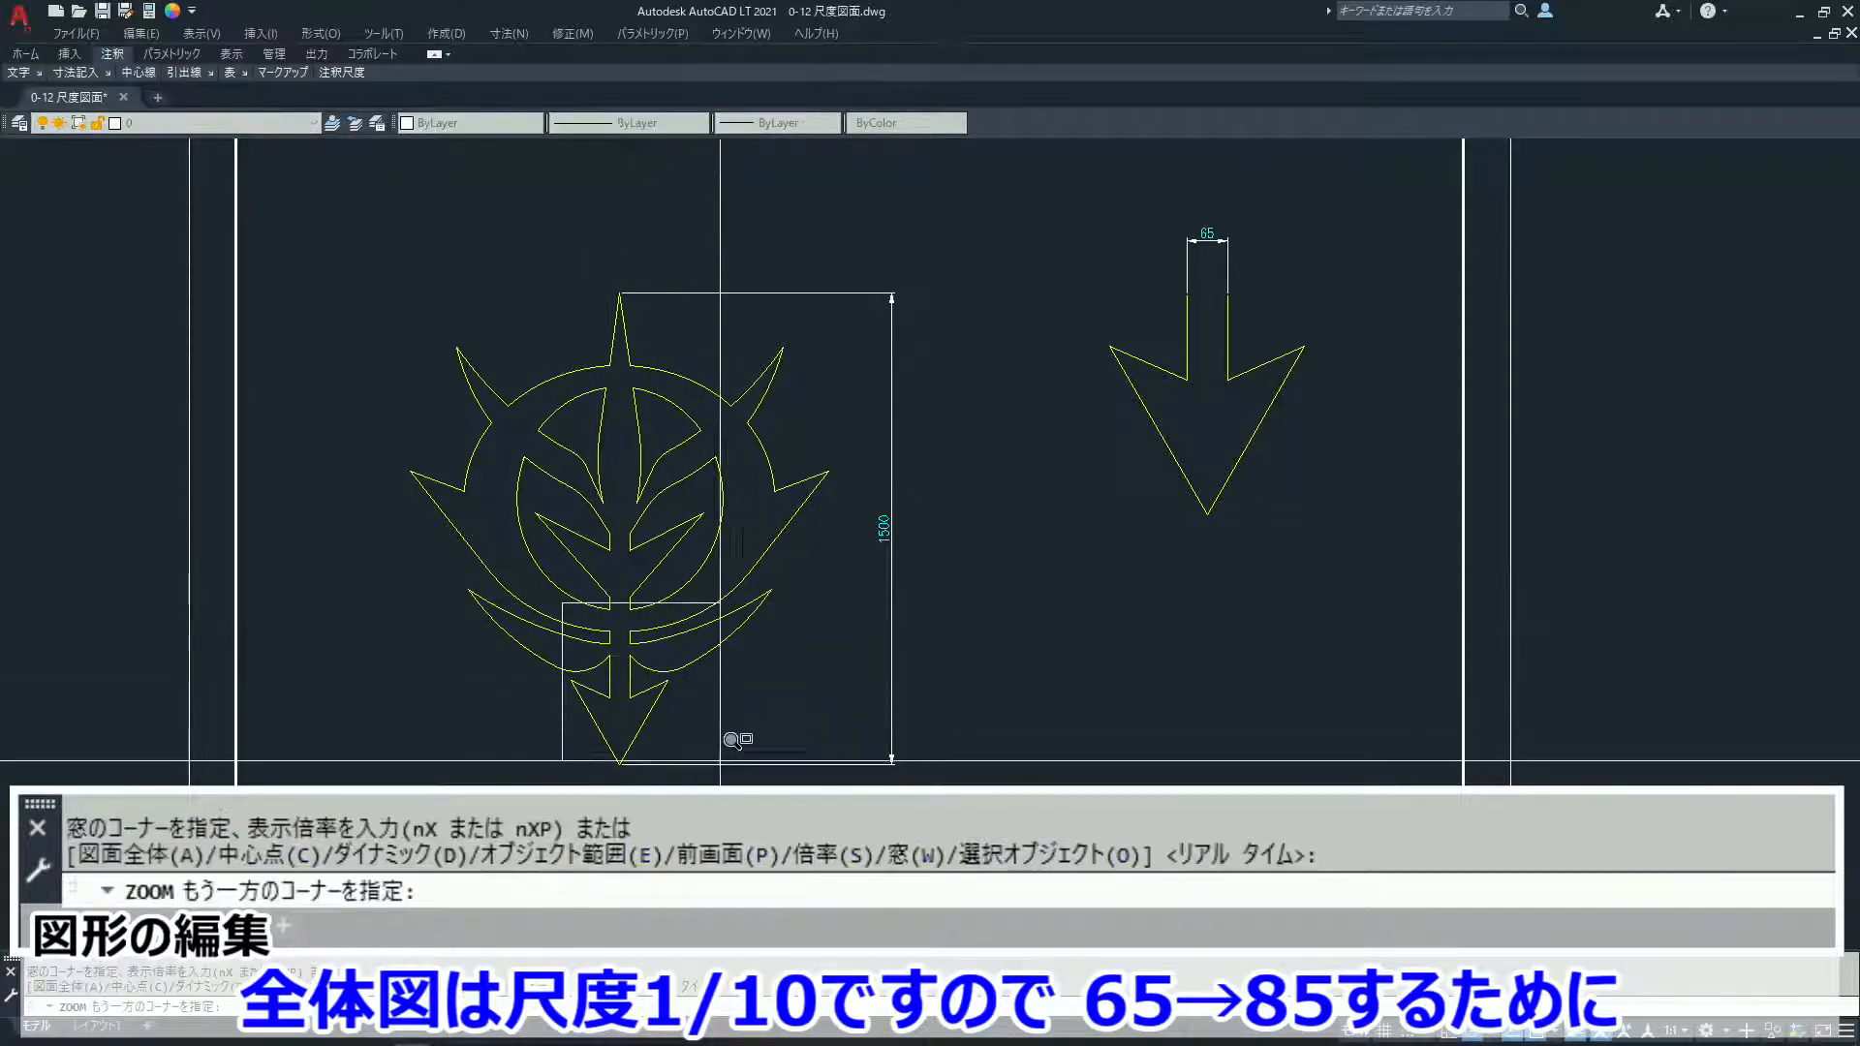
left_click(733, 763)
type("s")
key("Return")
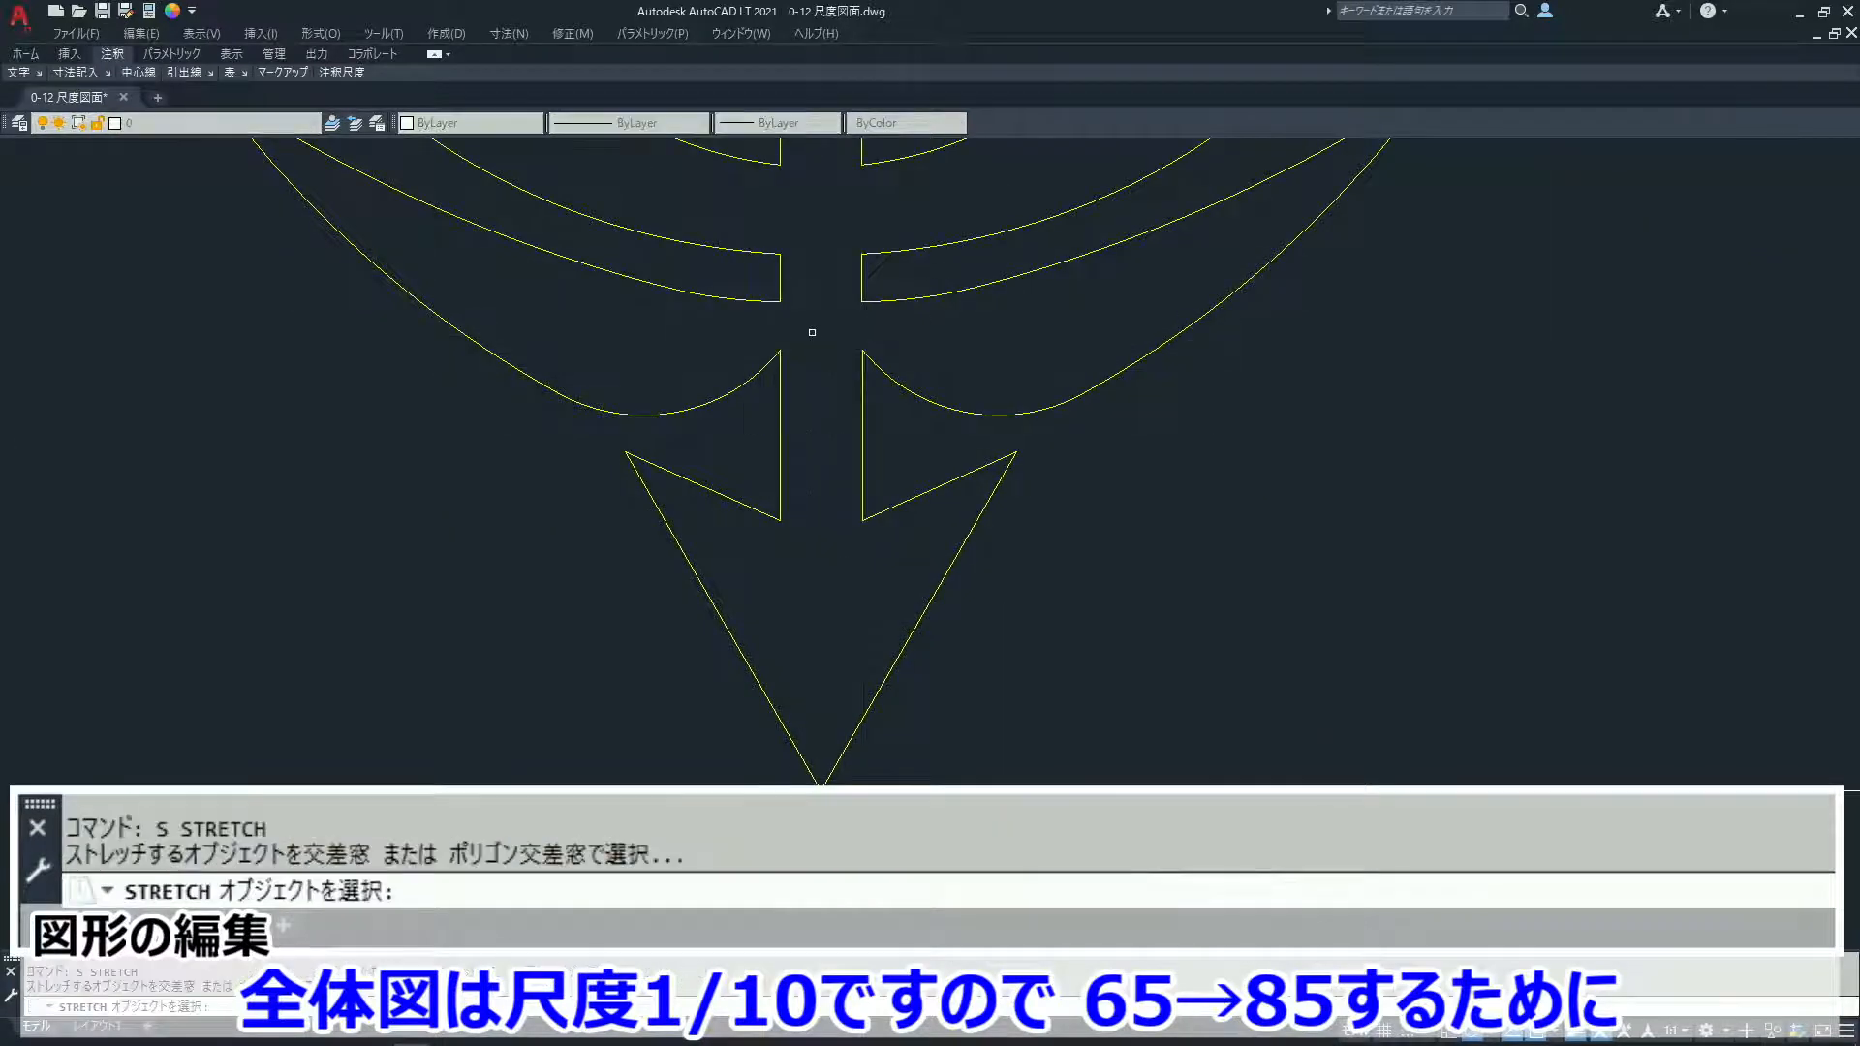
left_click(801, 352)
left_click(739, 532)
key("Return")
left_click(835, 550)
type("1")
key("Return")
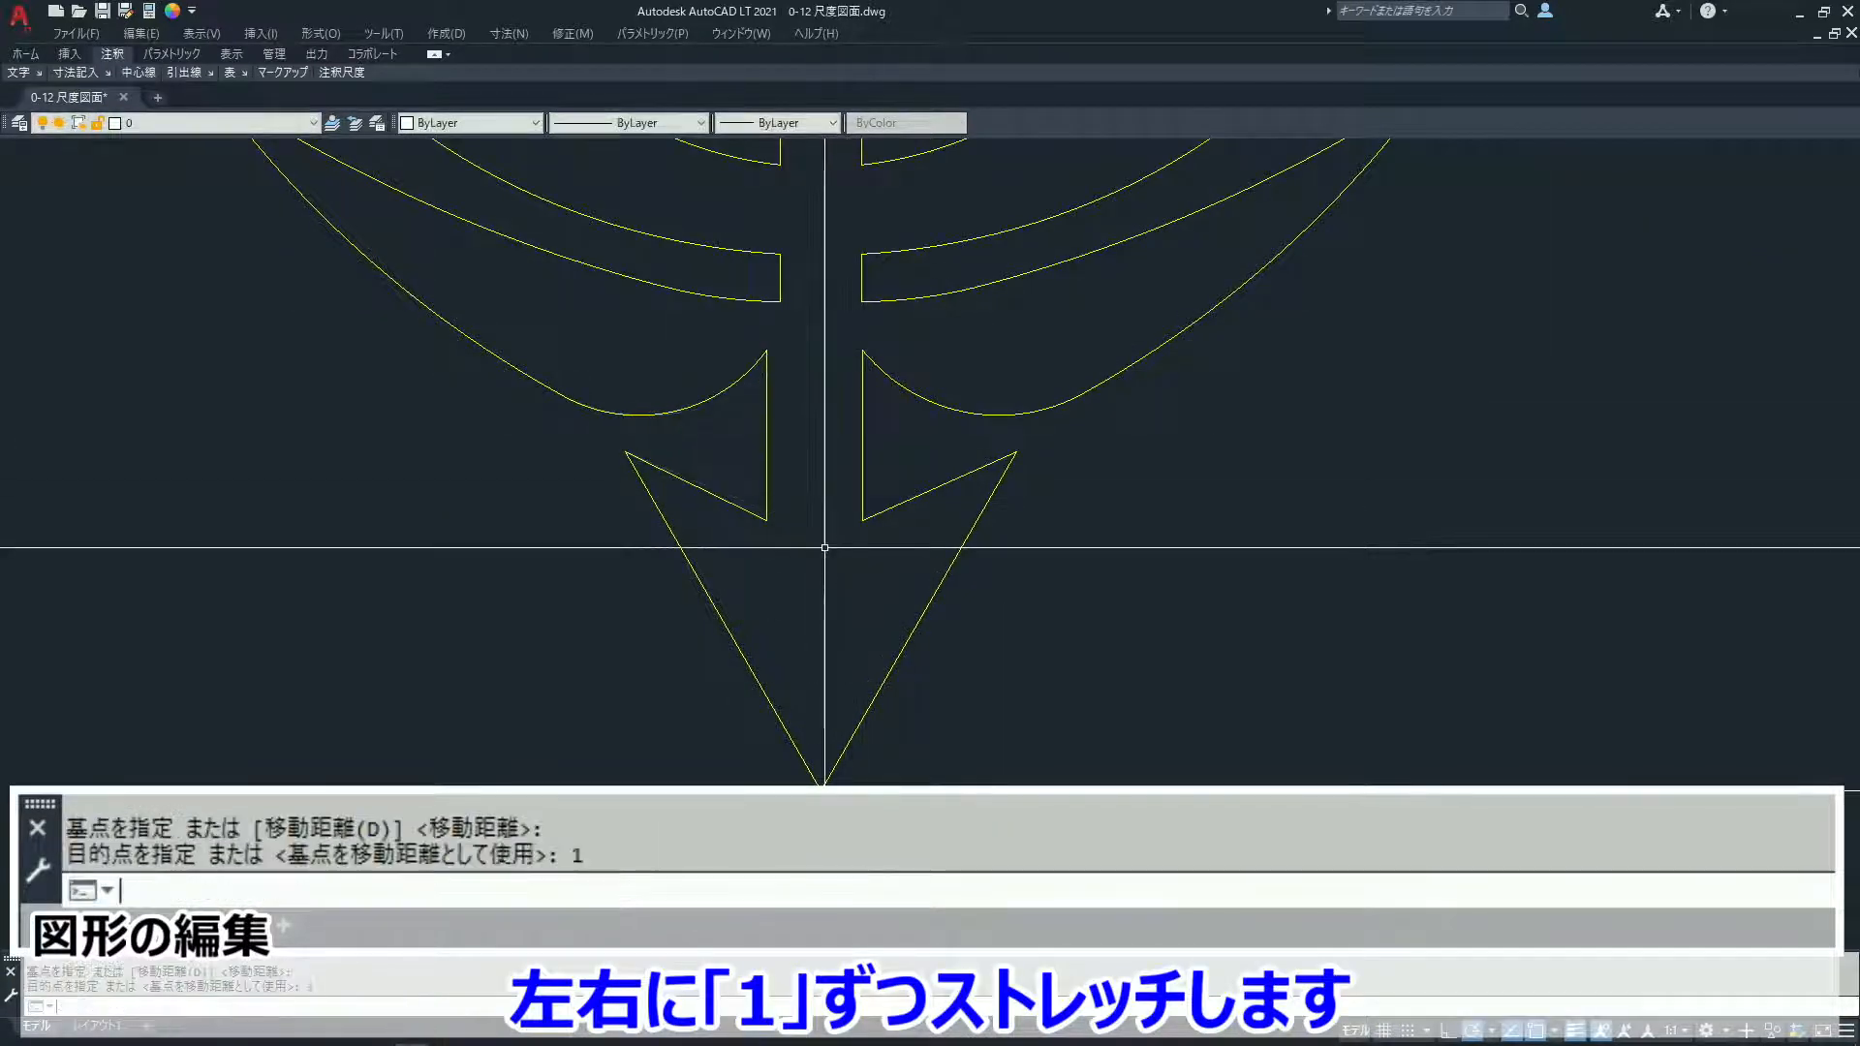
Step: Stretch the right edge of the emblem's lowest shaft section outward by 1
type("s")
key("Return")
key("Escape")
type("s")
key("Return")
left_click(876, 343)
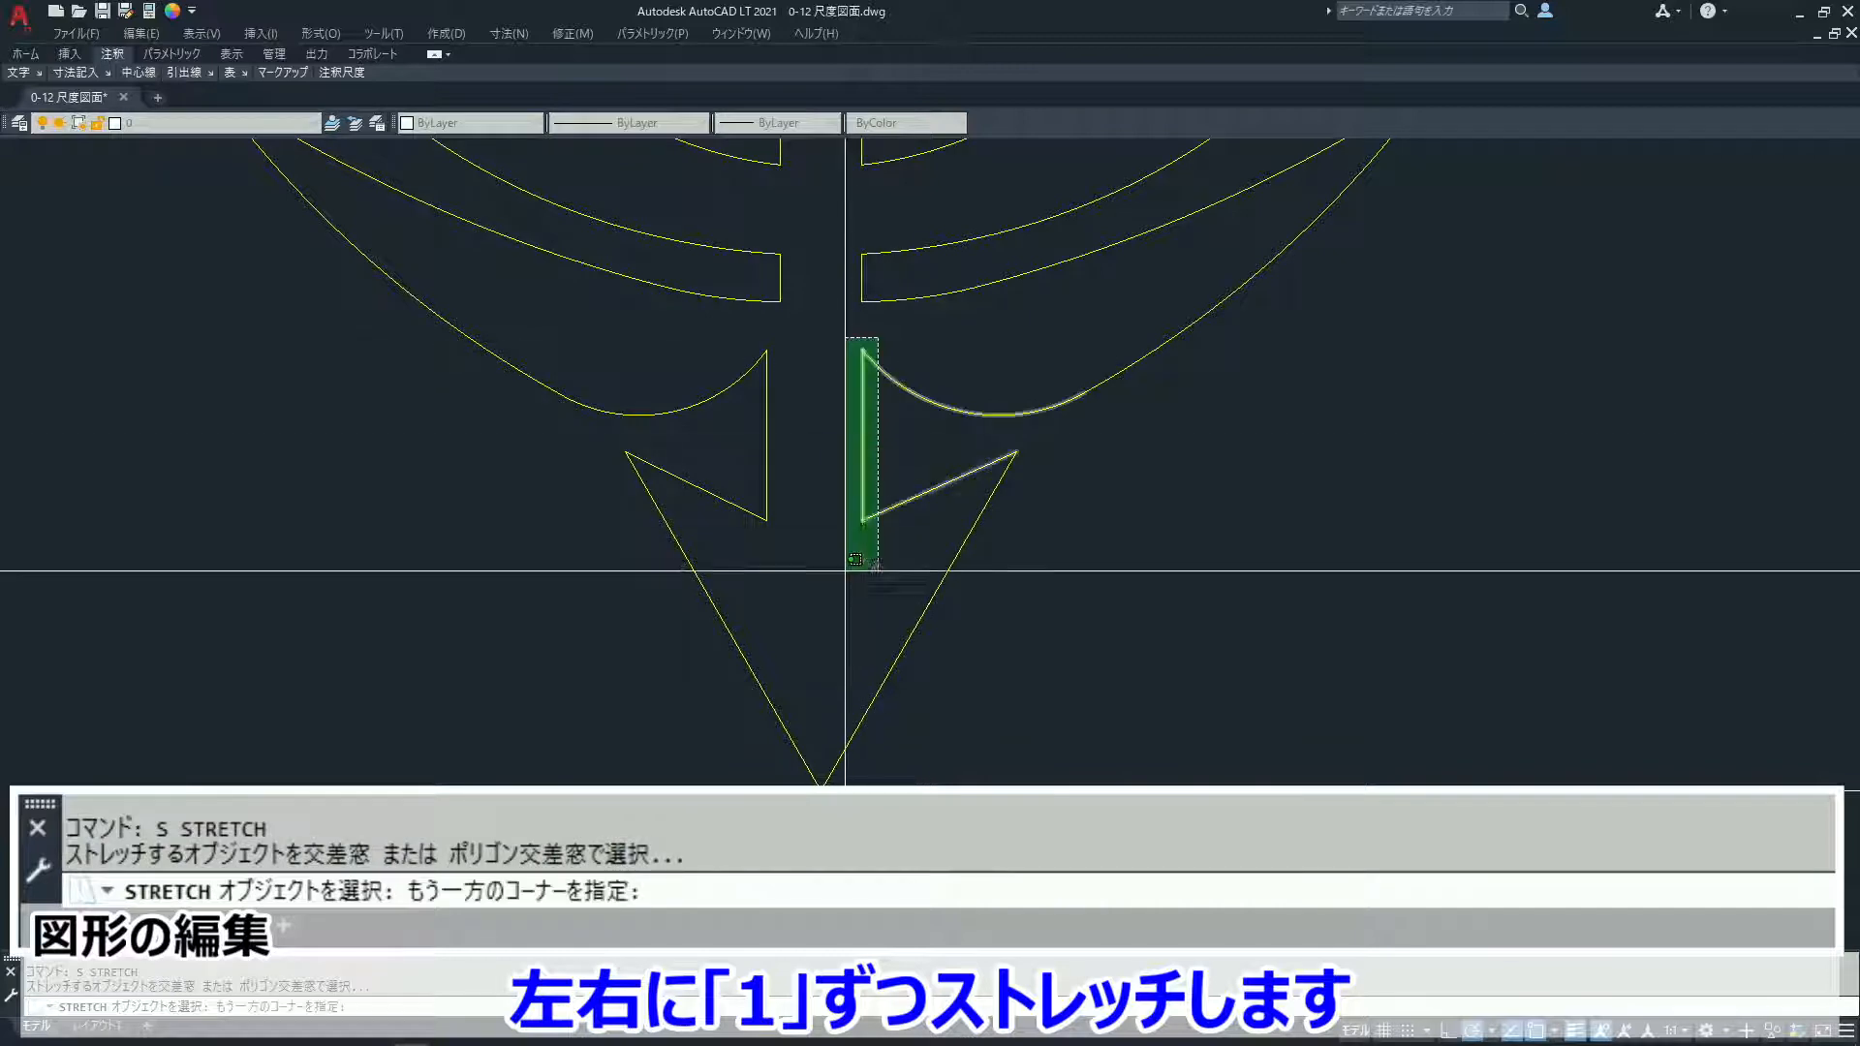
left_click(835, 569)
key("Return")
left_click(830, 569)
type("1")
key("Return")
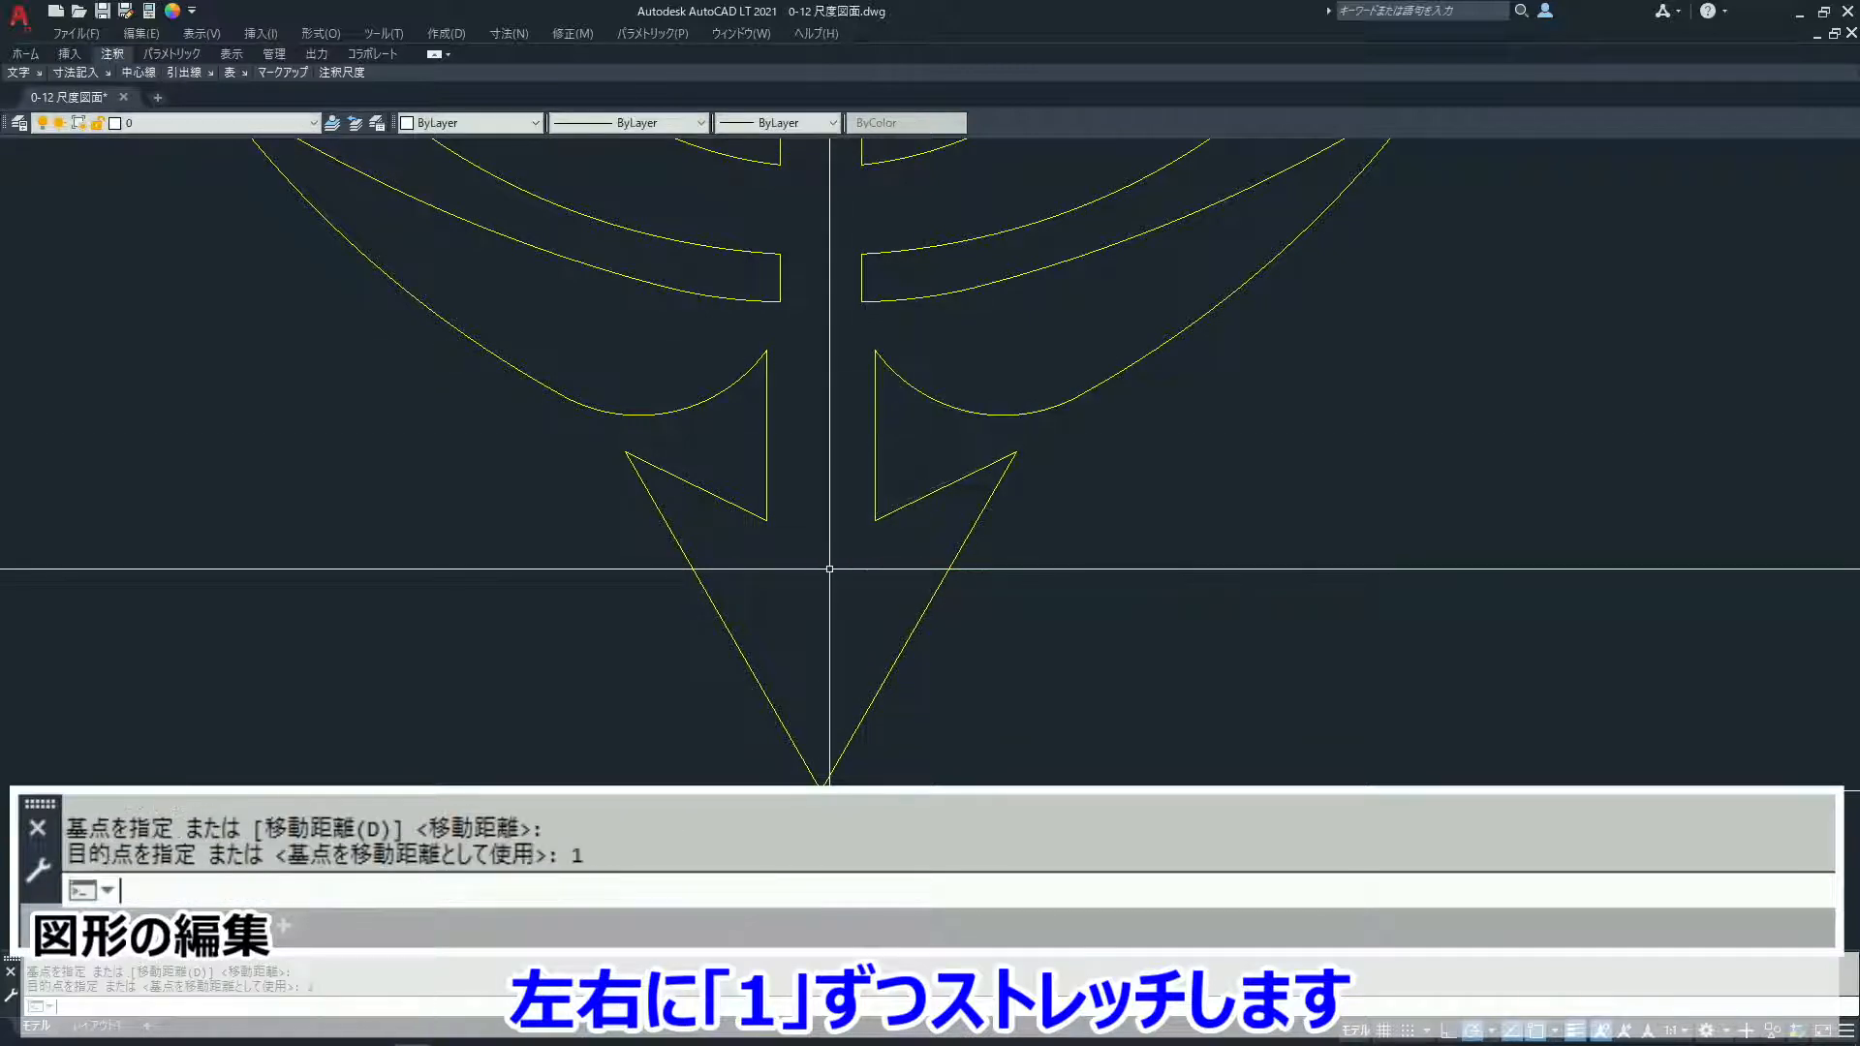
Step: Stretch the left shaft edge of the arrowhead detail, together with its dimension, outward by 2
type("z")
key("Return")
type("p")
key("Return")
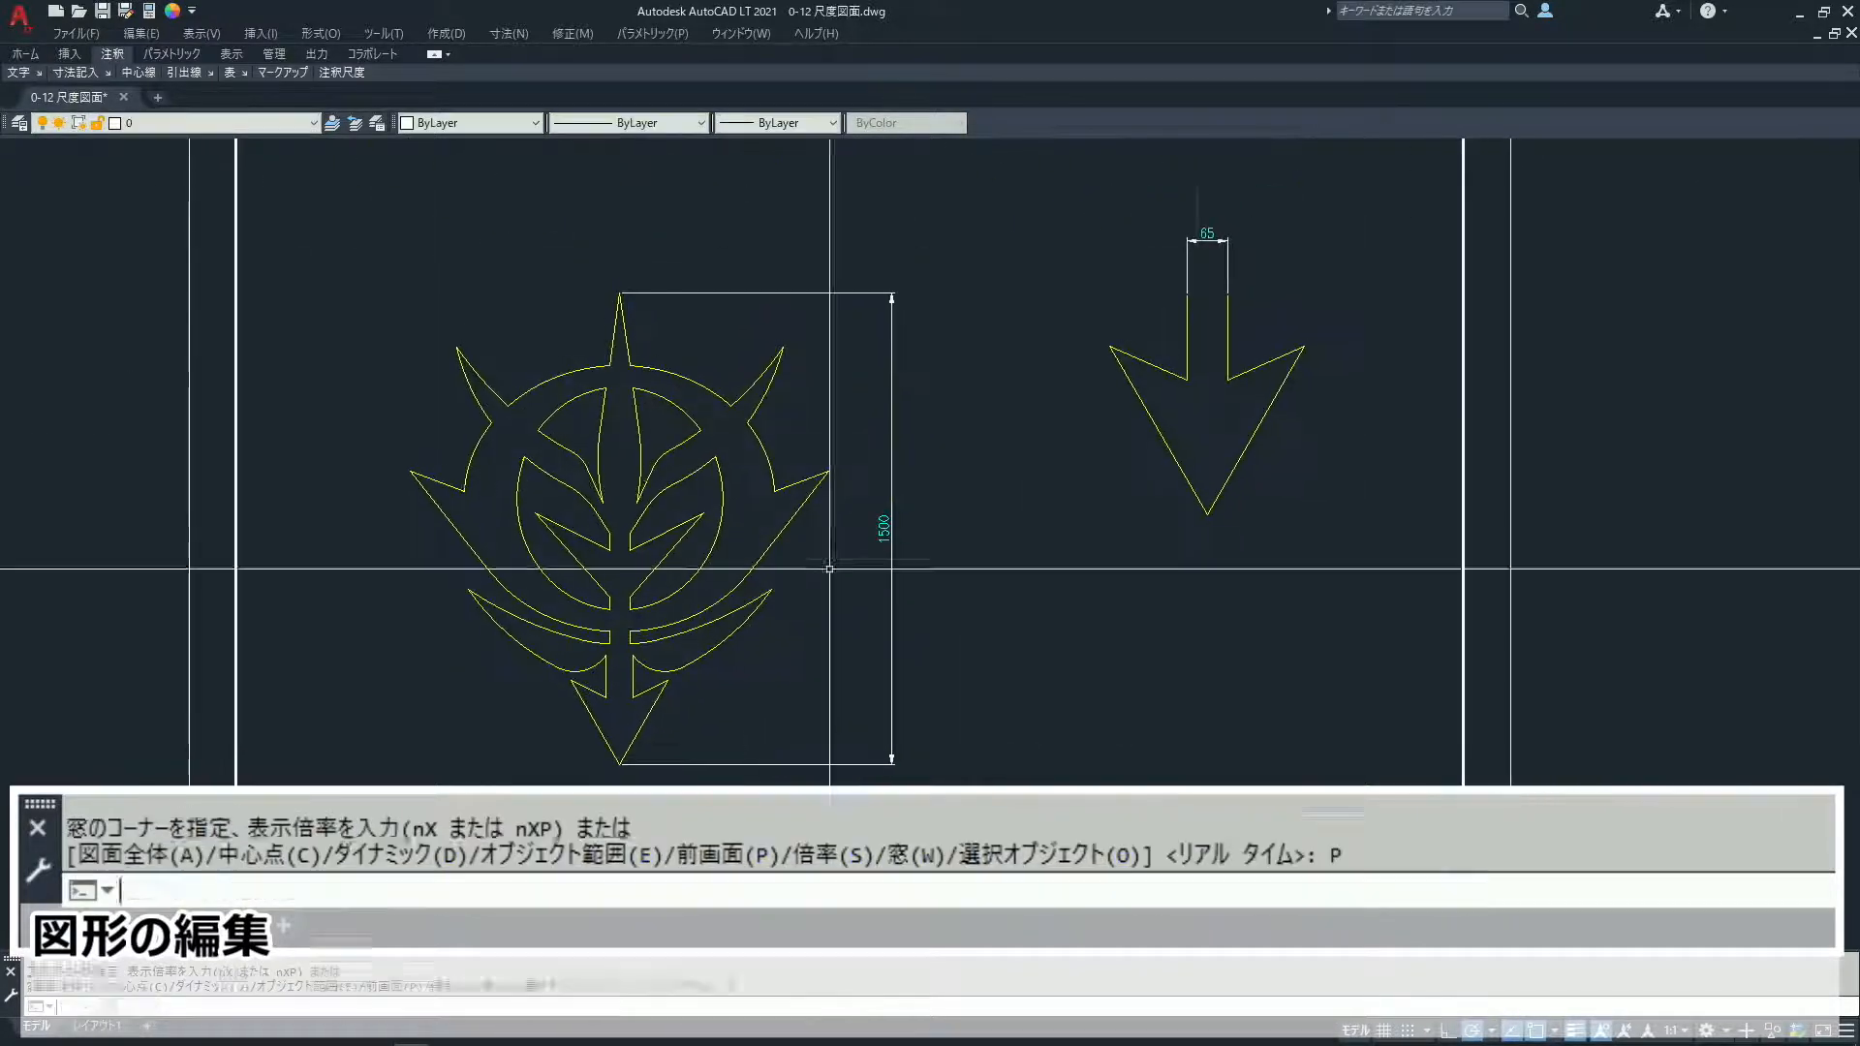
key("Escape")
type("s")
key("Return")
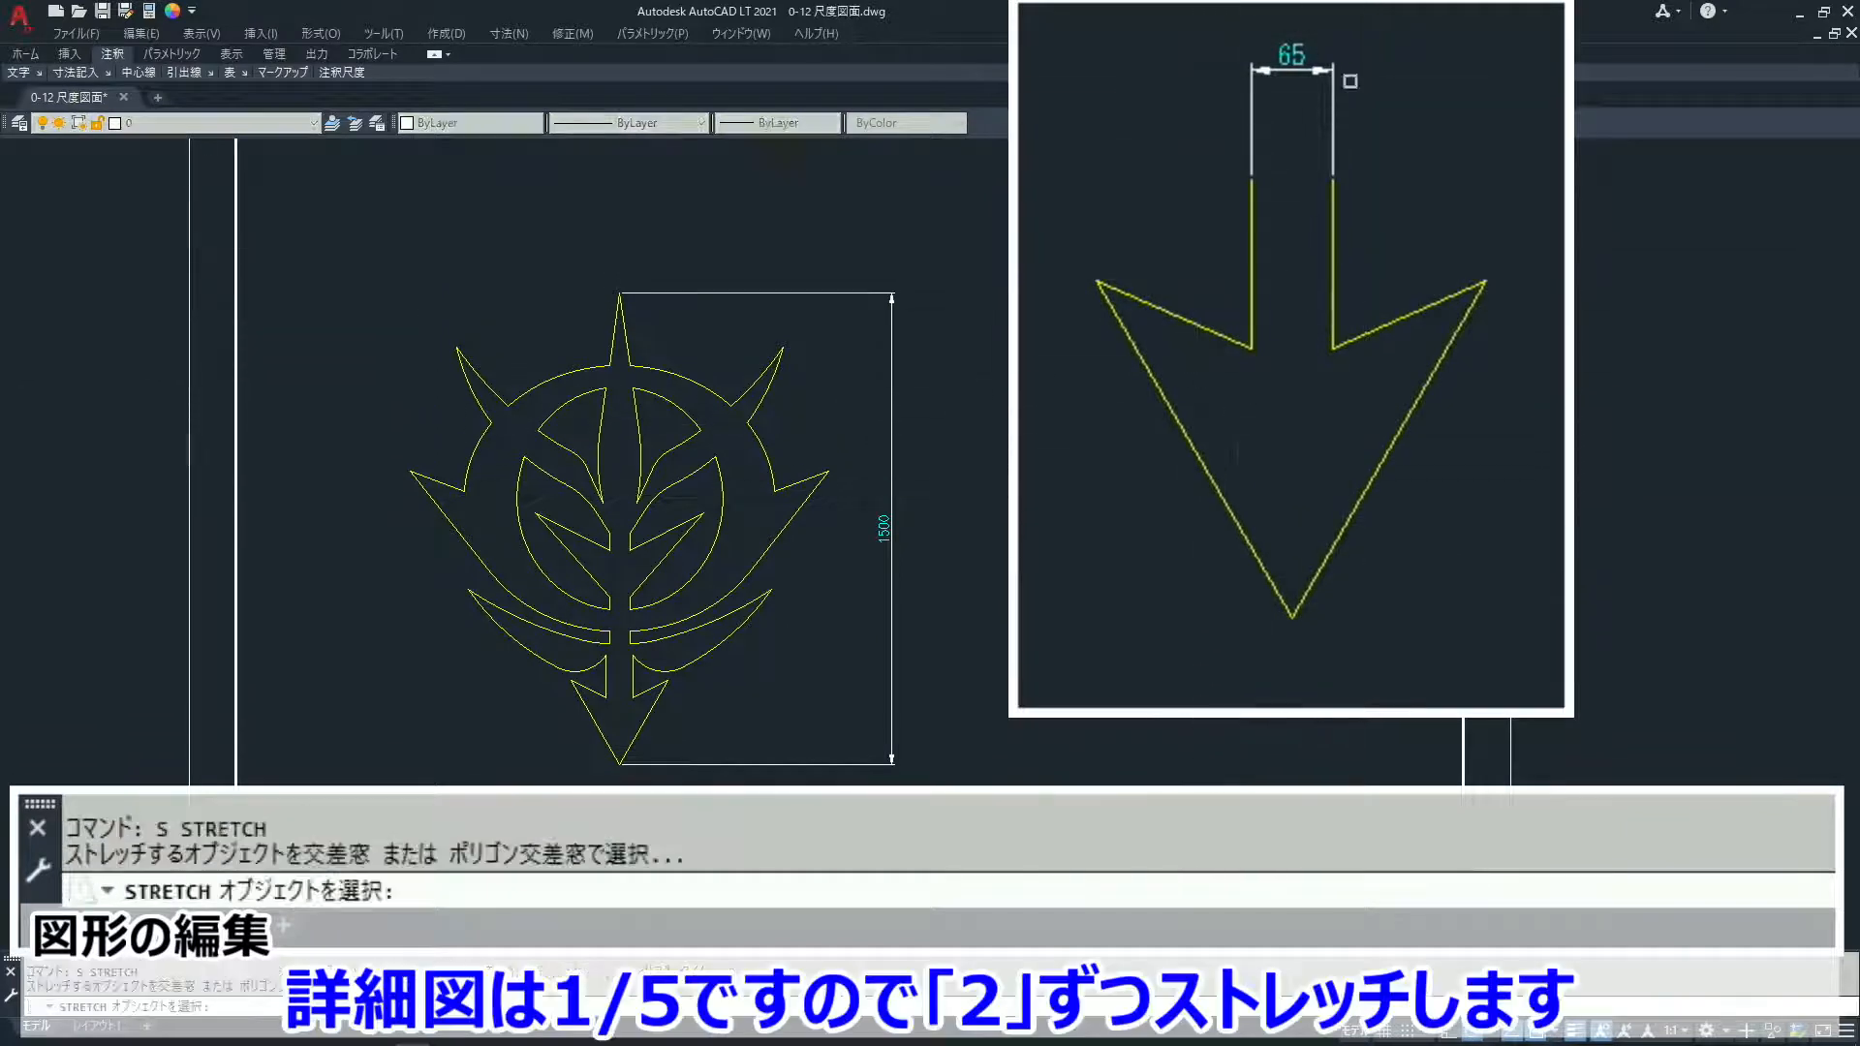
left_click(1220, 209)
left_click(1180, 410)
key("Return")
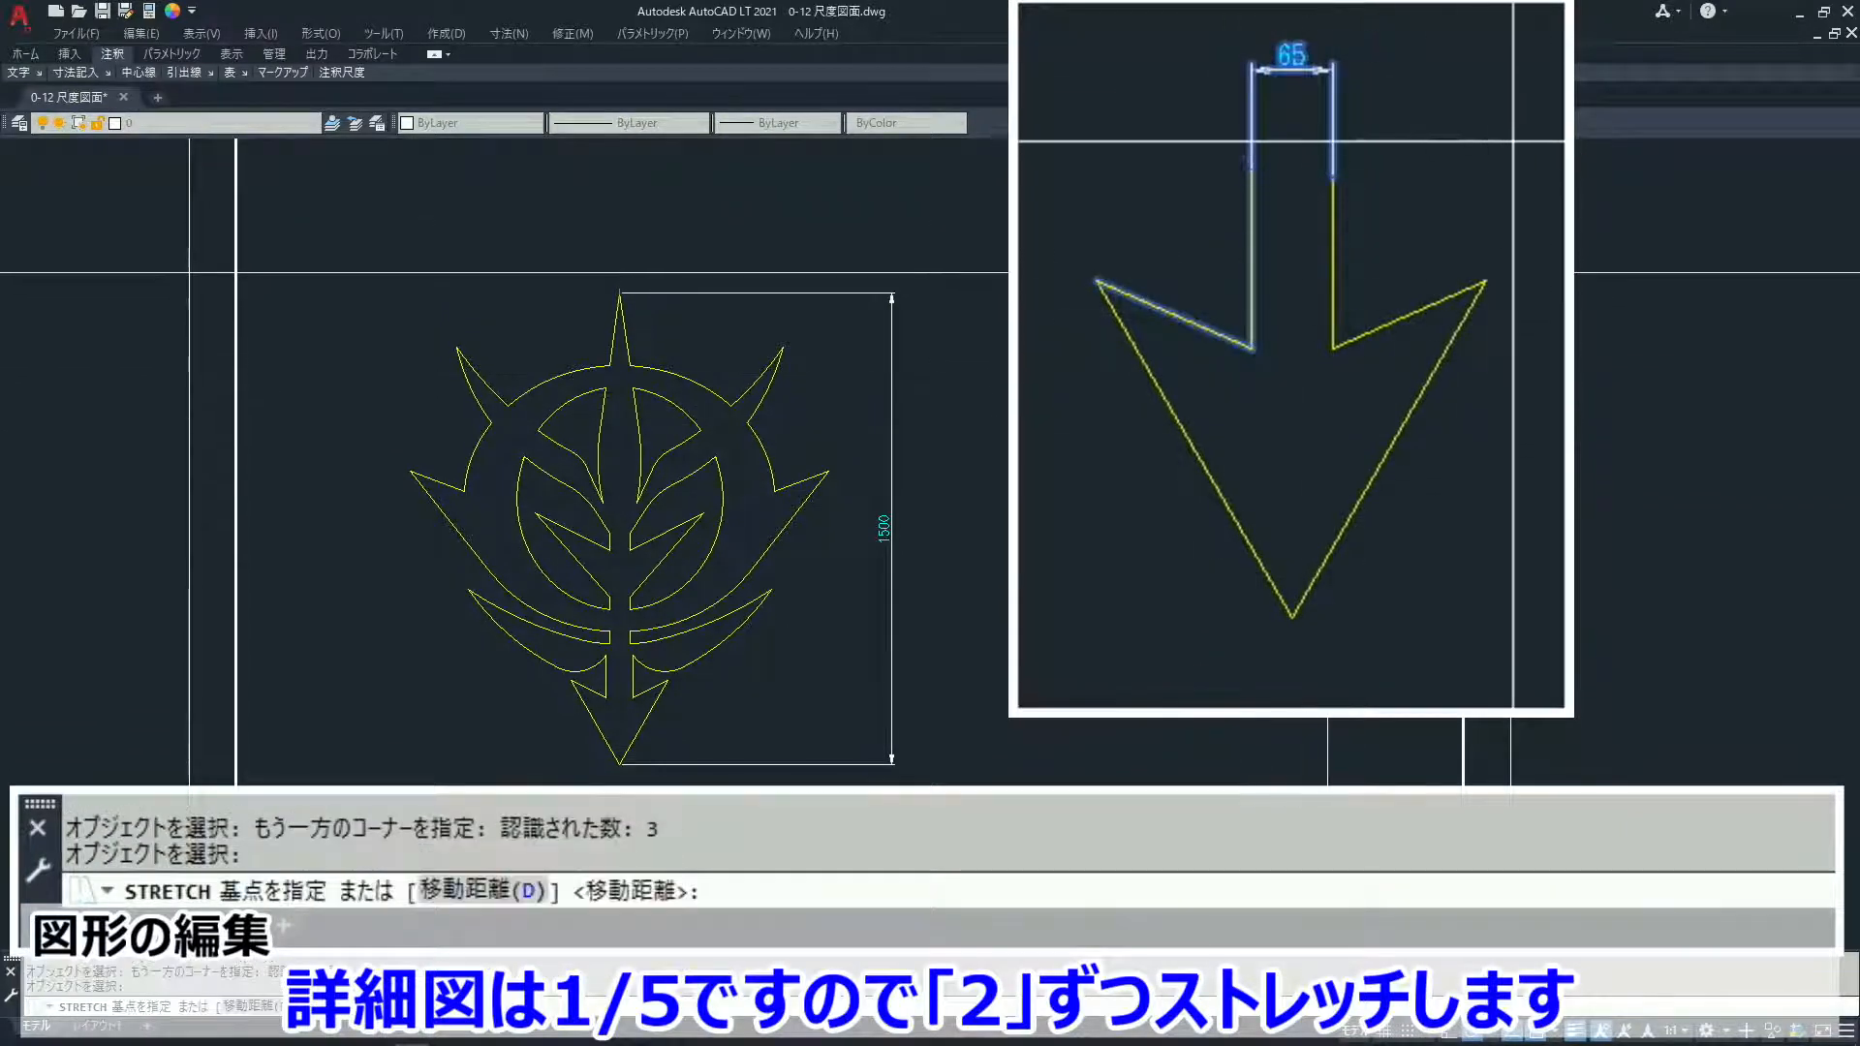
left_click(1327, 272)
type("2")
key("Return")
Step: Stretch the right shaft edge of the arrowhead detail, together with its dimension, outward by 2
type("s")
key("Return")
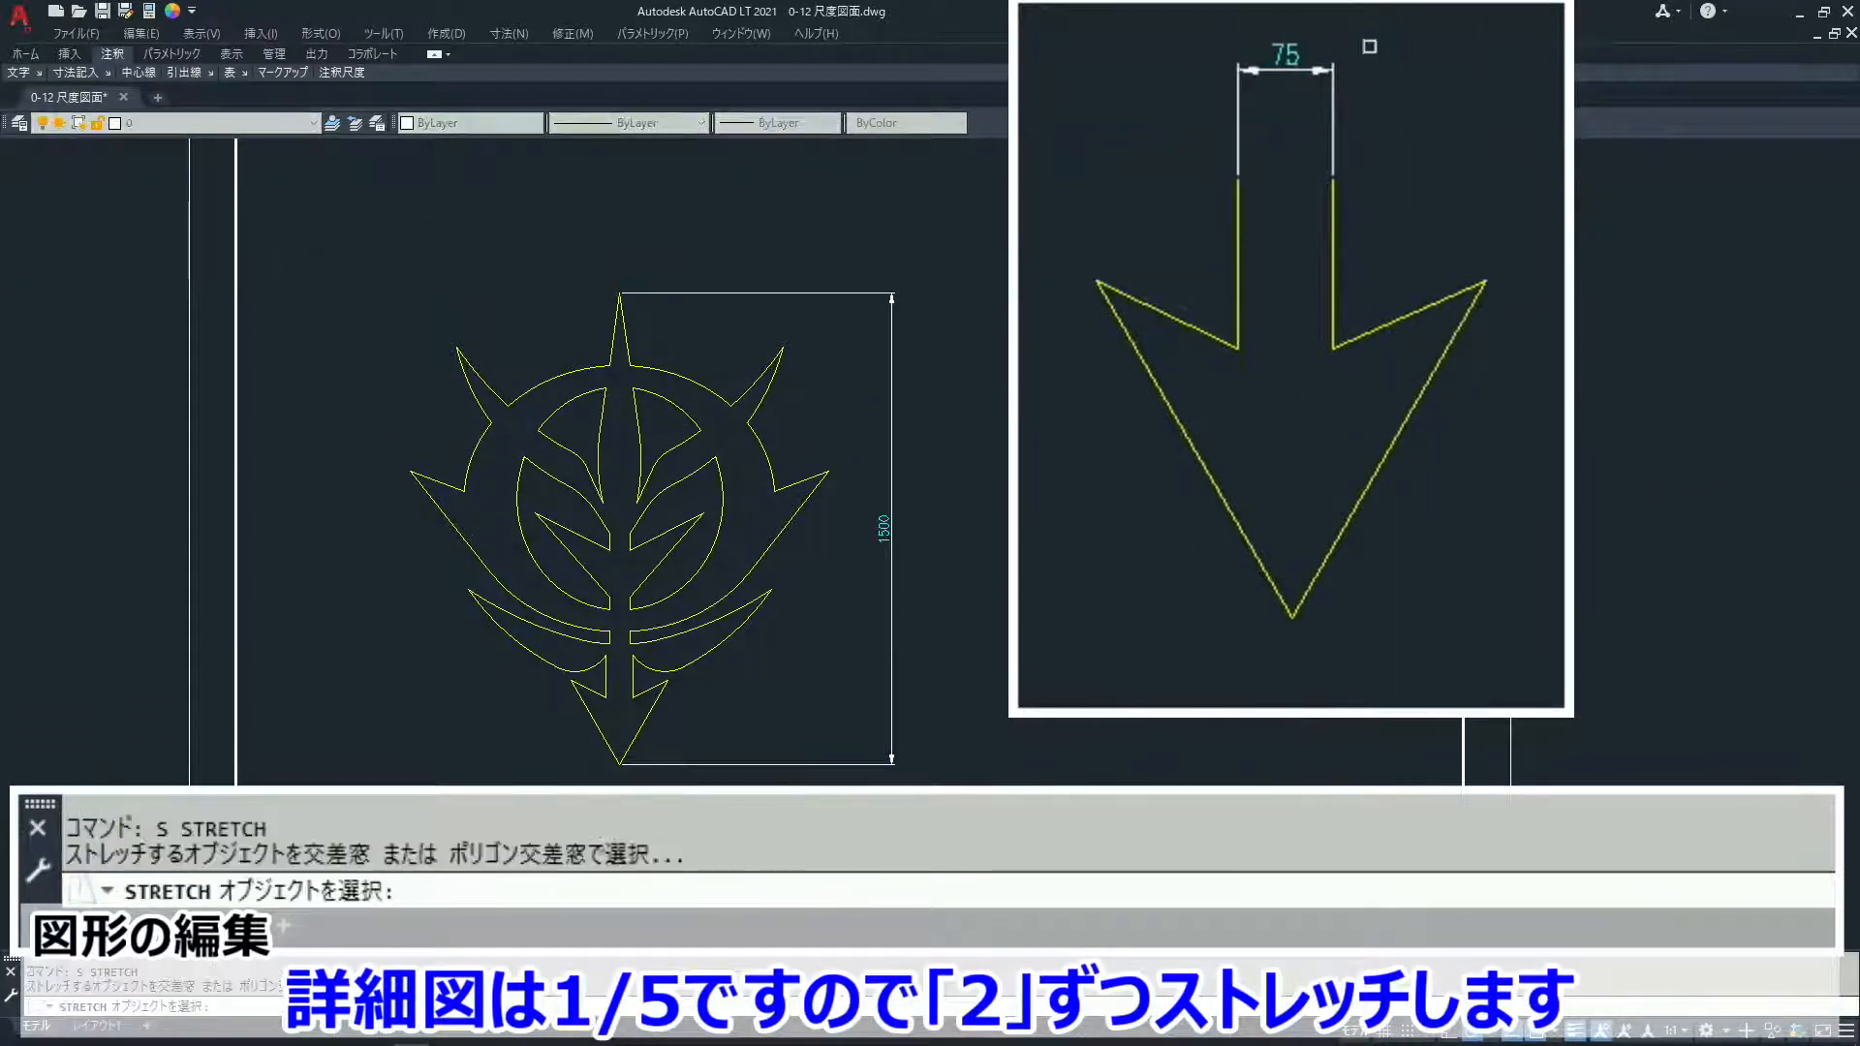
left_click(1369, 46)
left_click(1298, 407)
key("Return")
left_click(1461, 128)
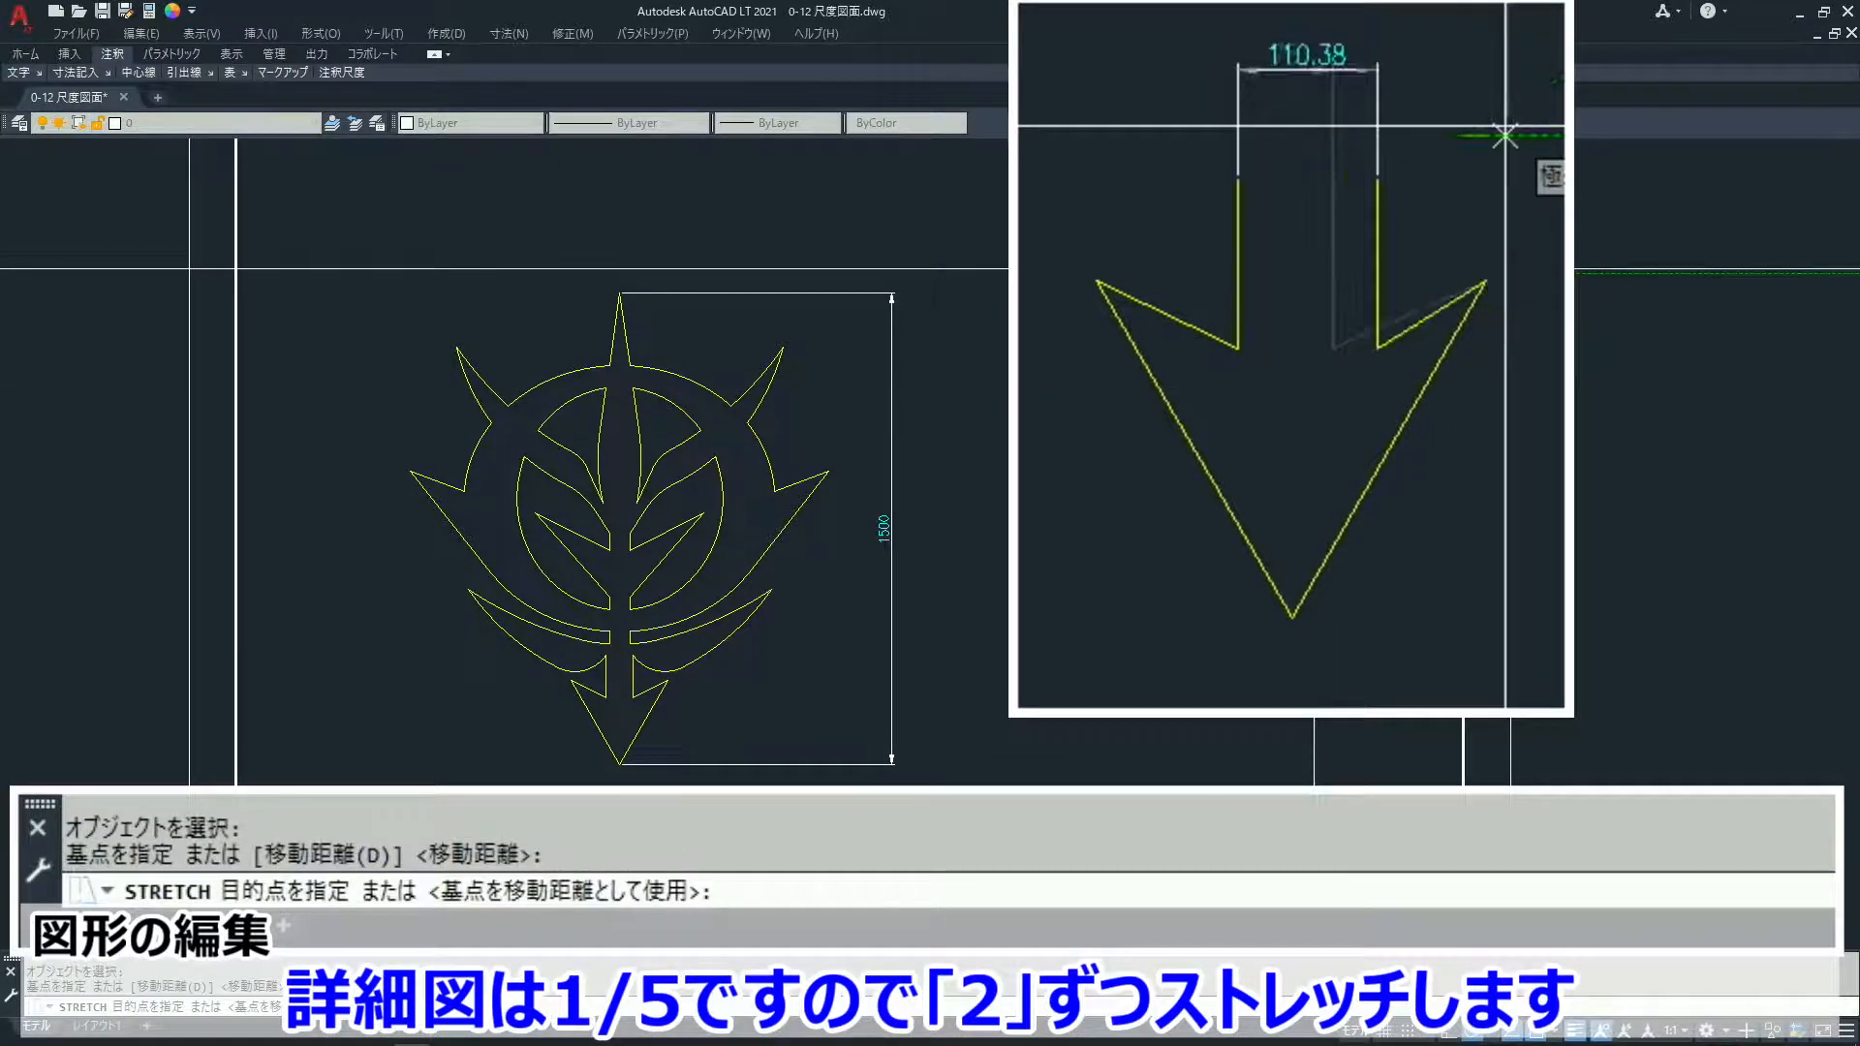
type("2")
key("Return")
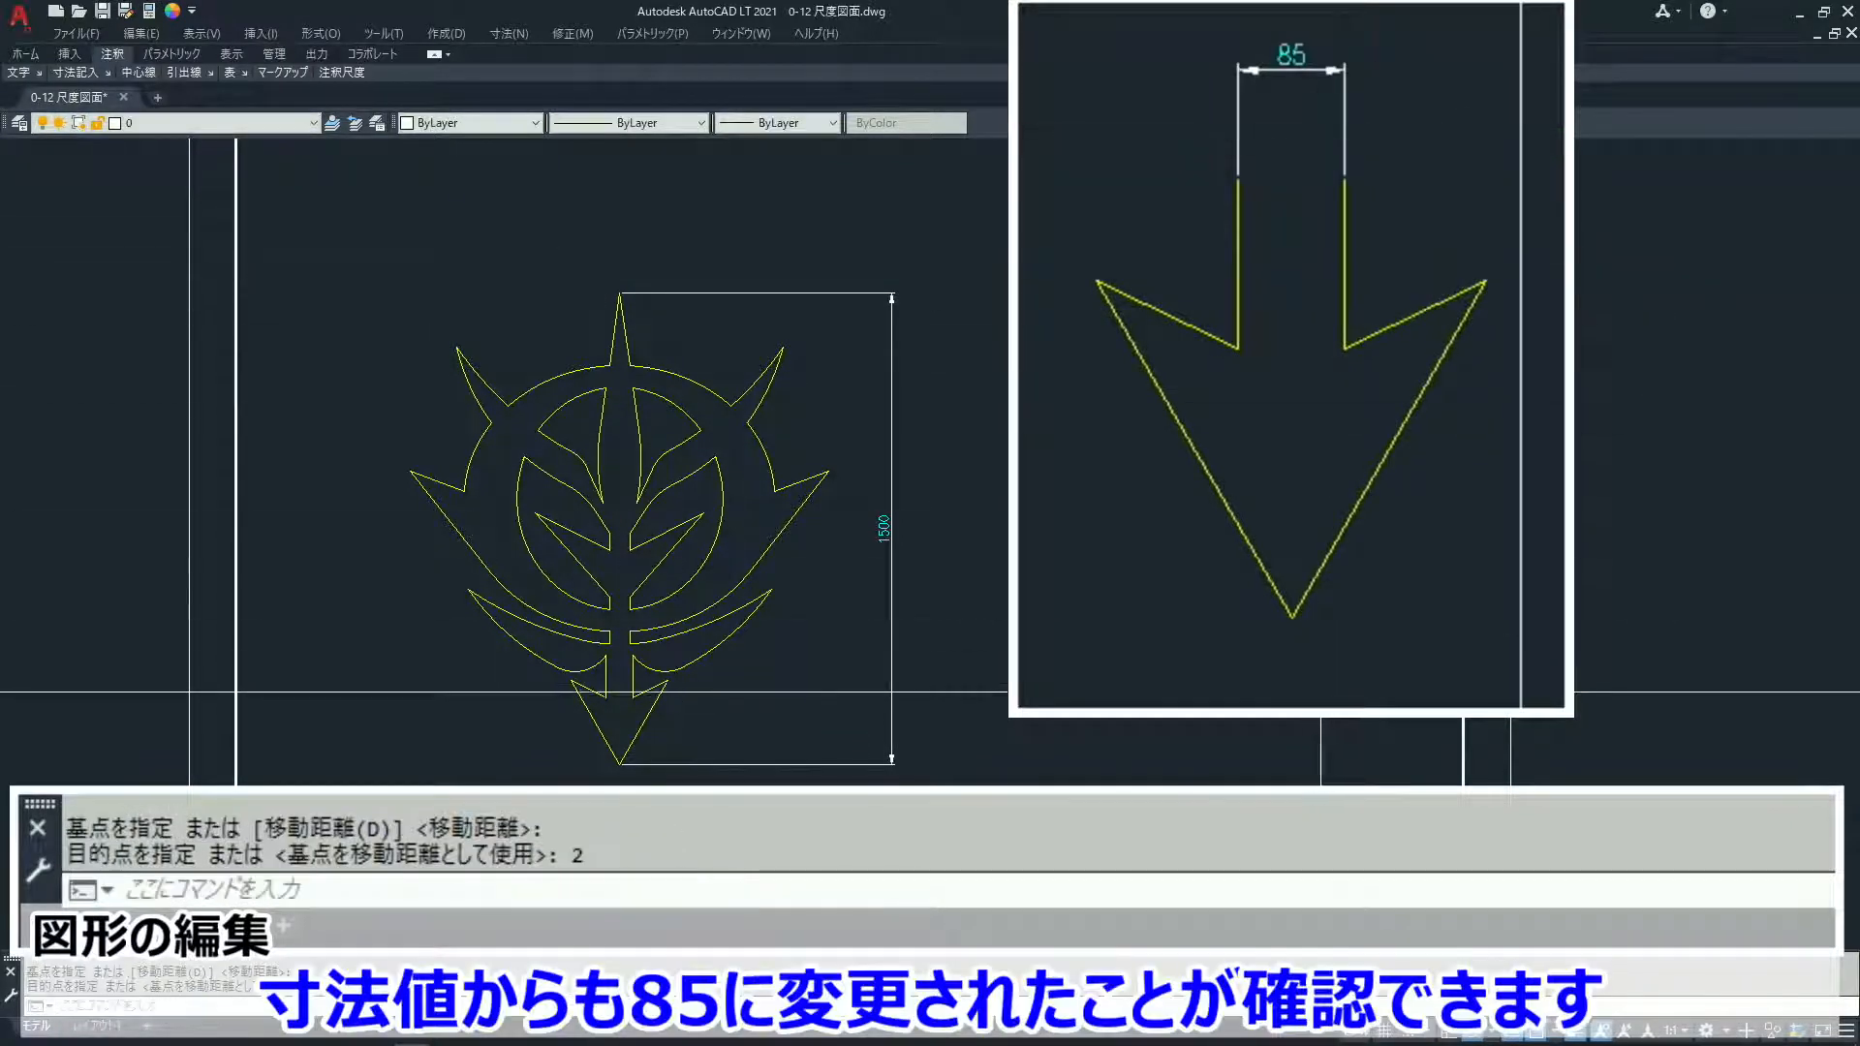
key("Escape")
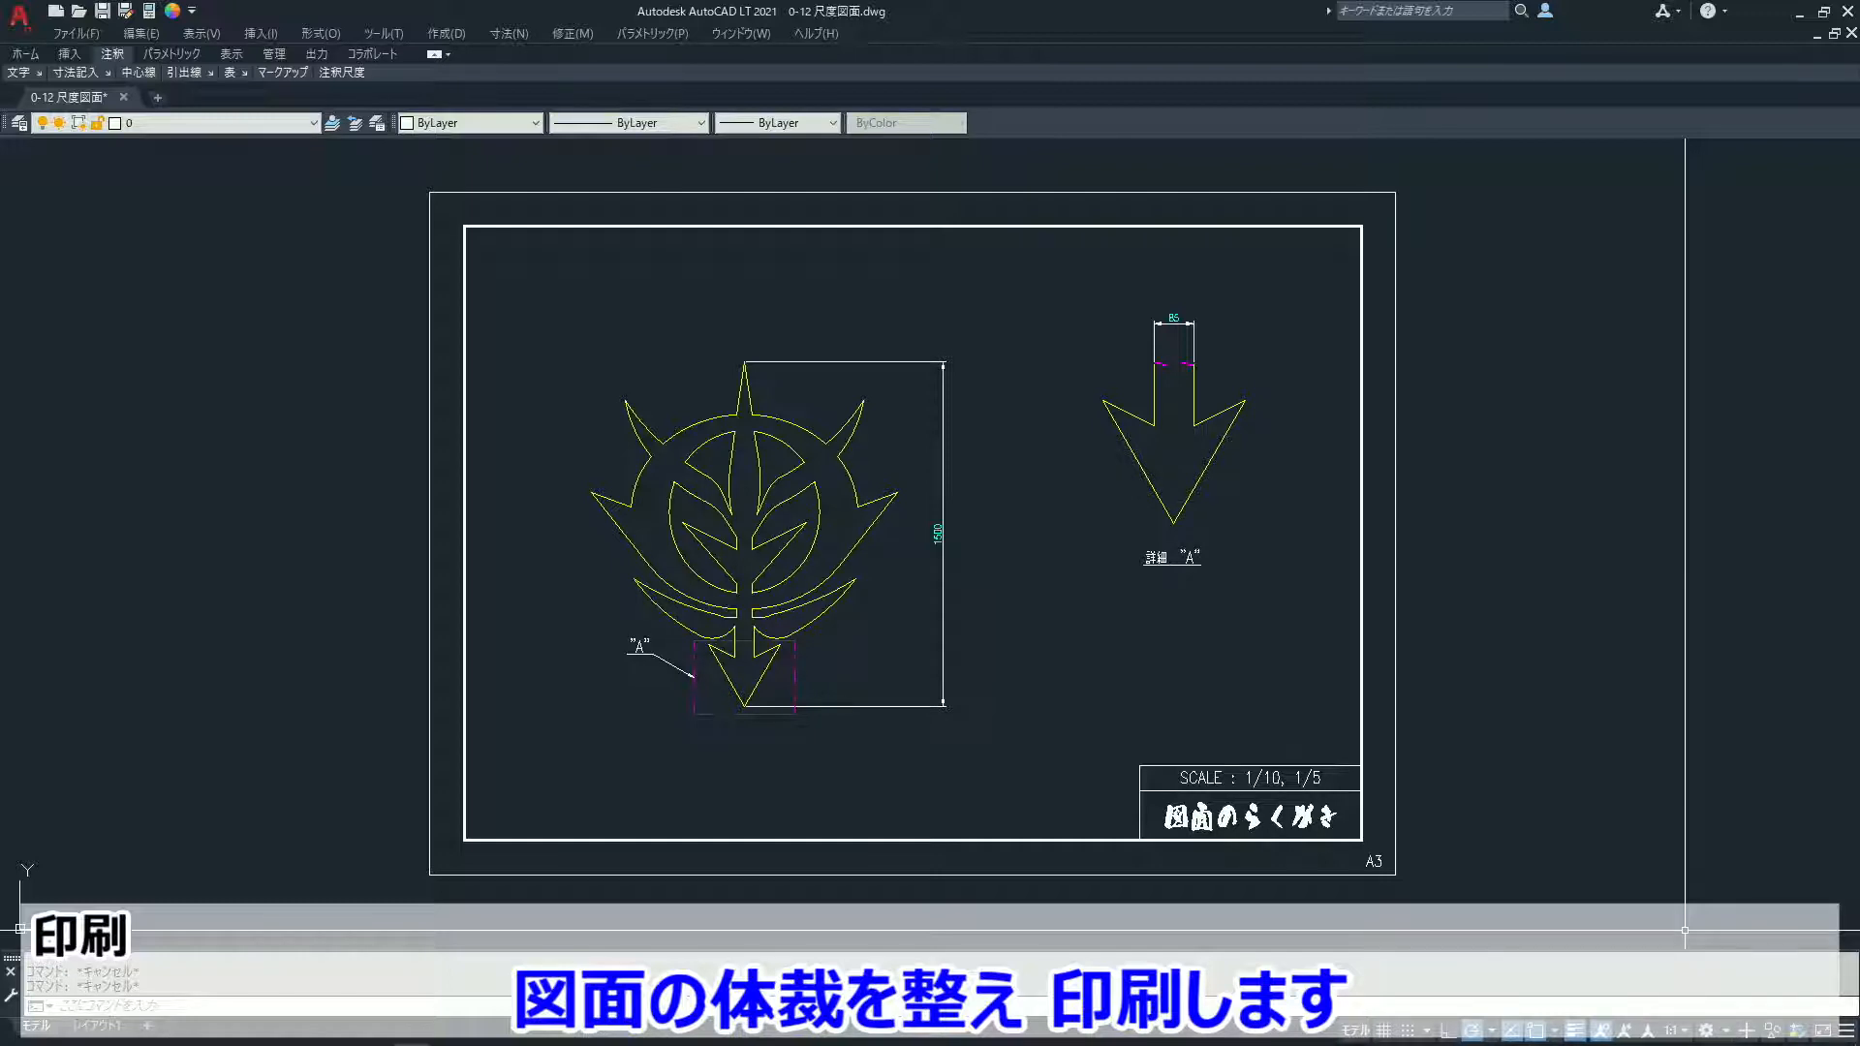
Step: Preview the A3 plot of the finished drawing at 1:1 and leave the plot setup without printing
type("P")
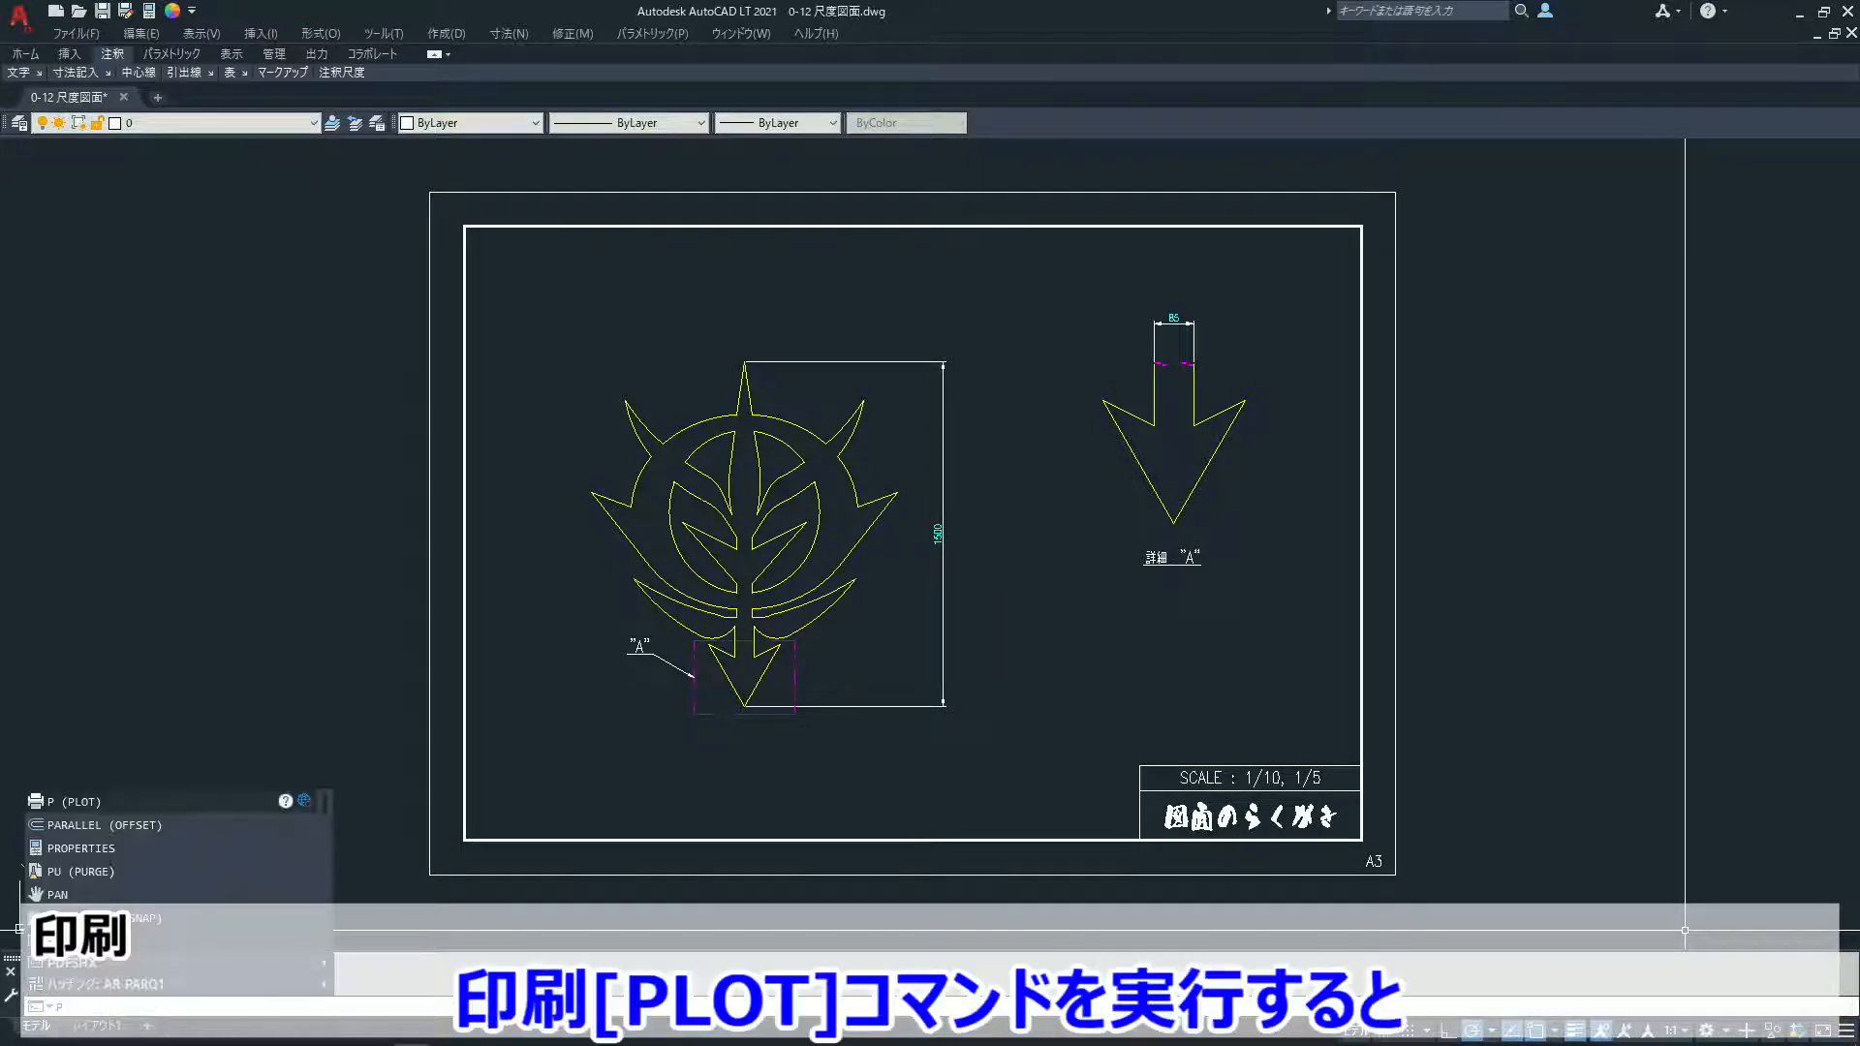
key("Return")
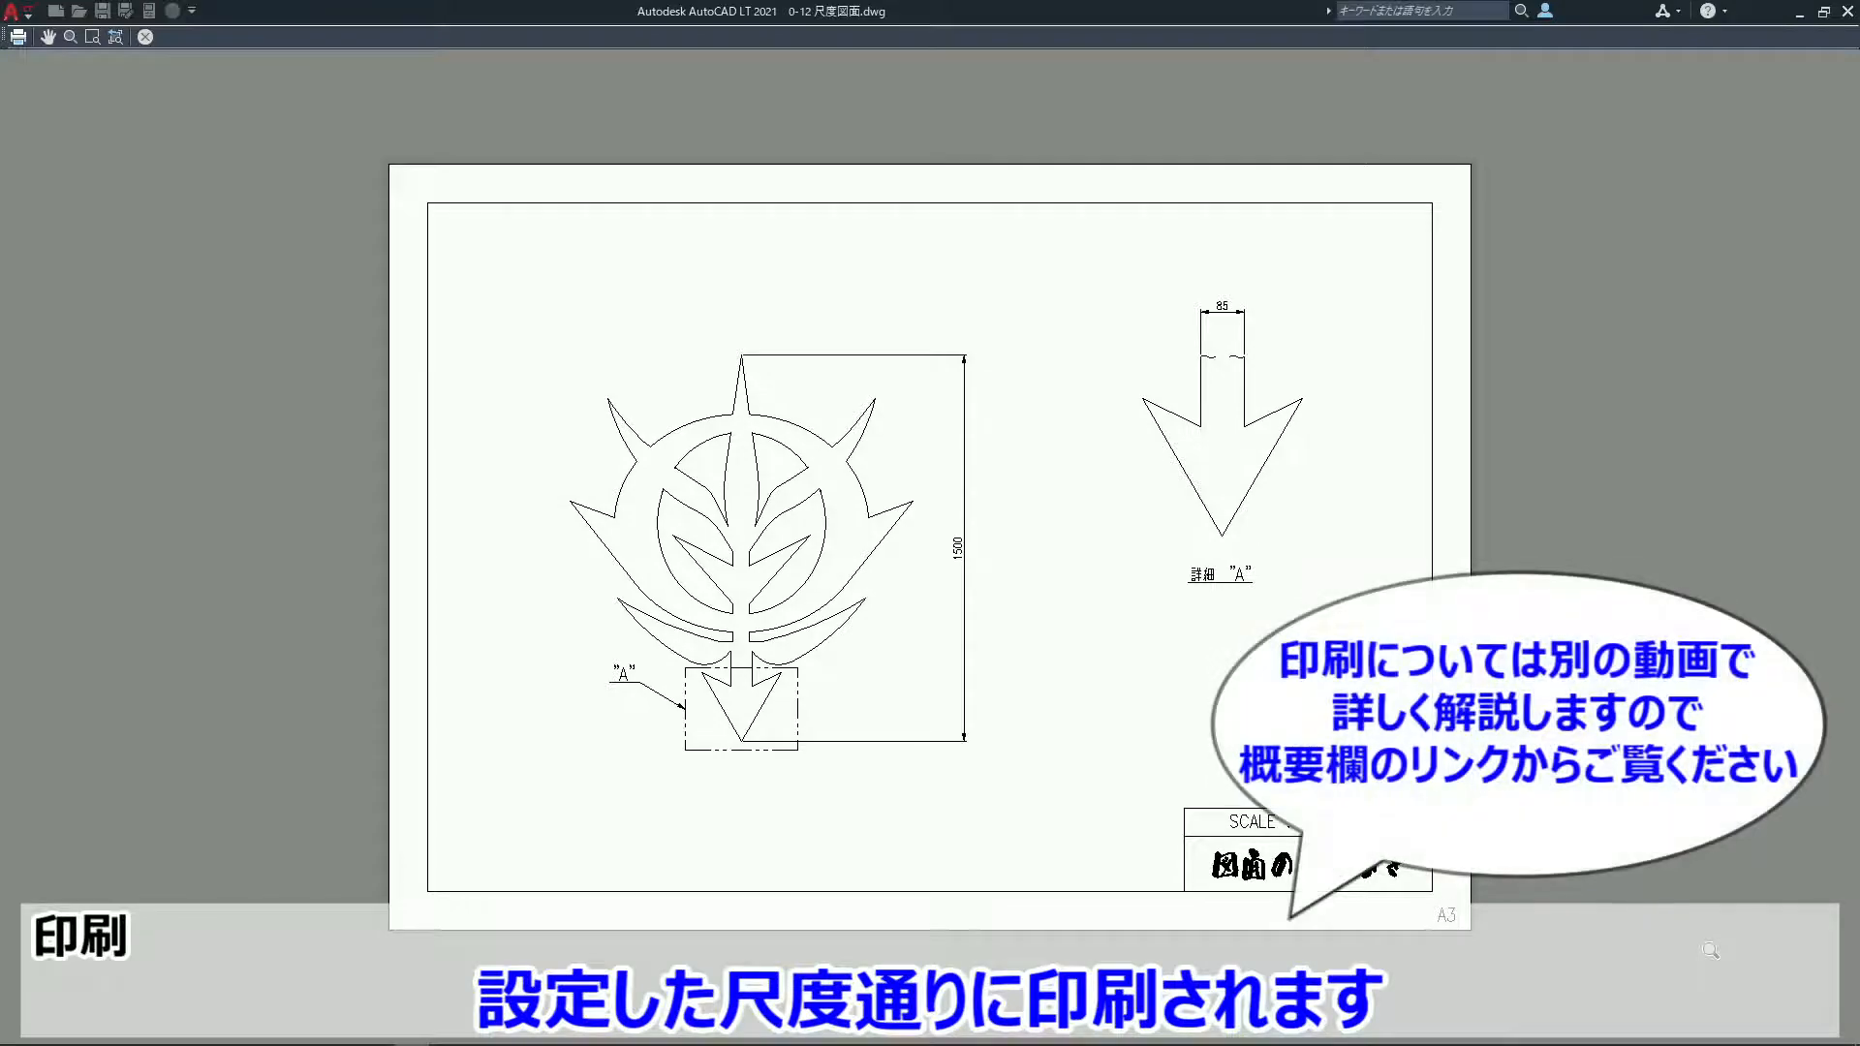
key("Escape")
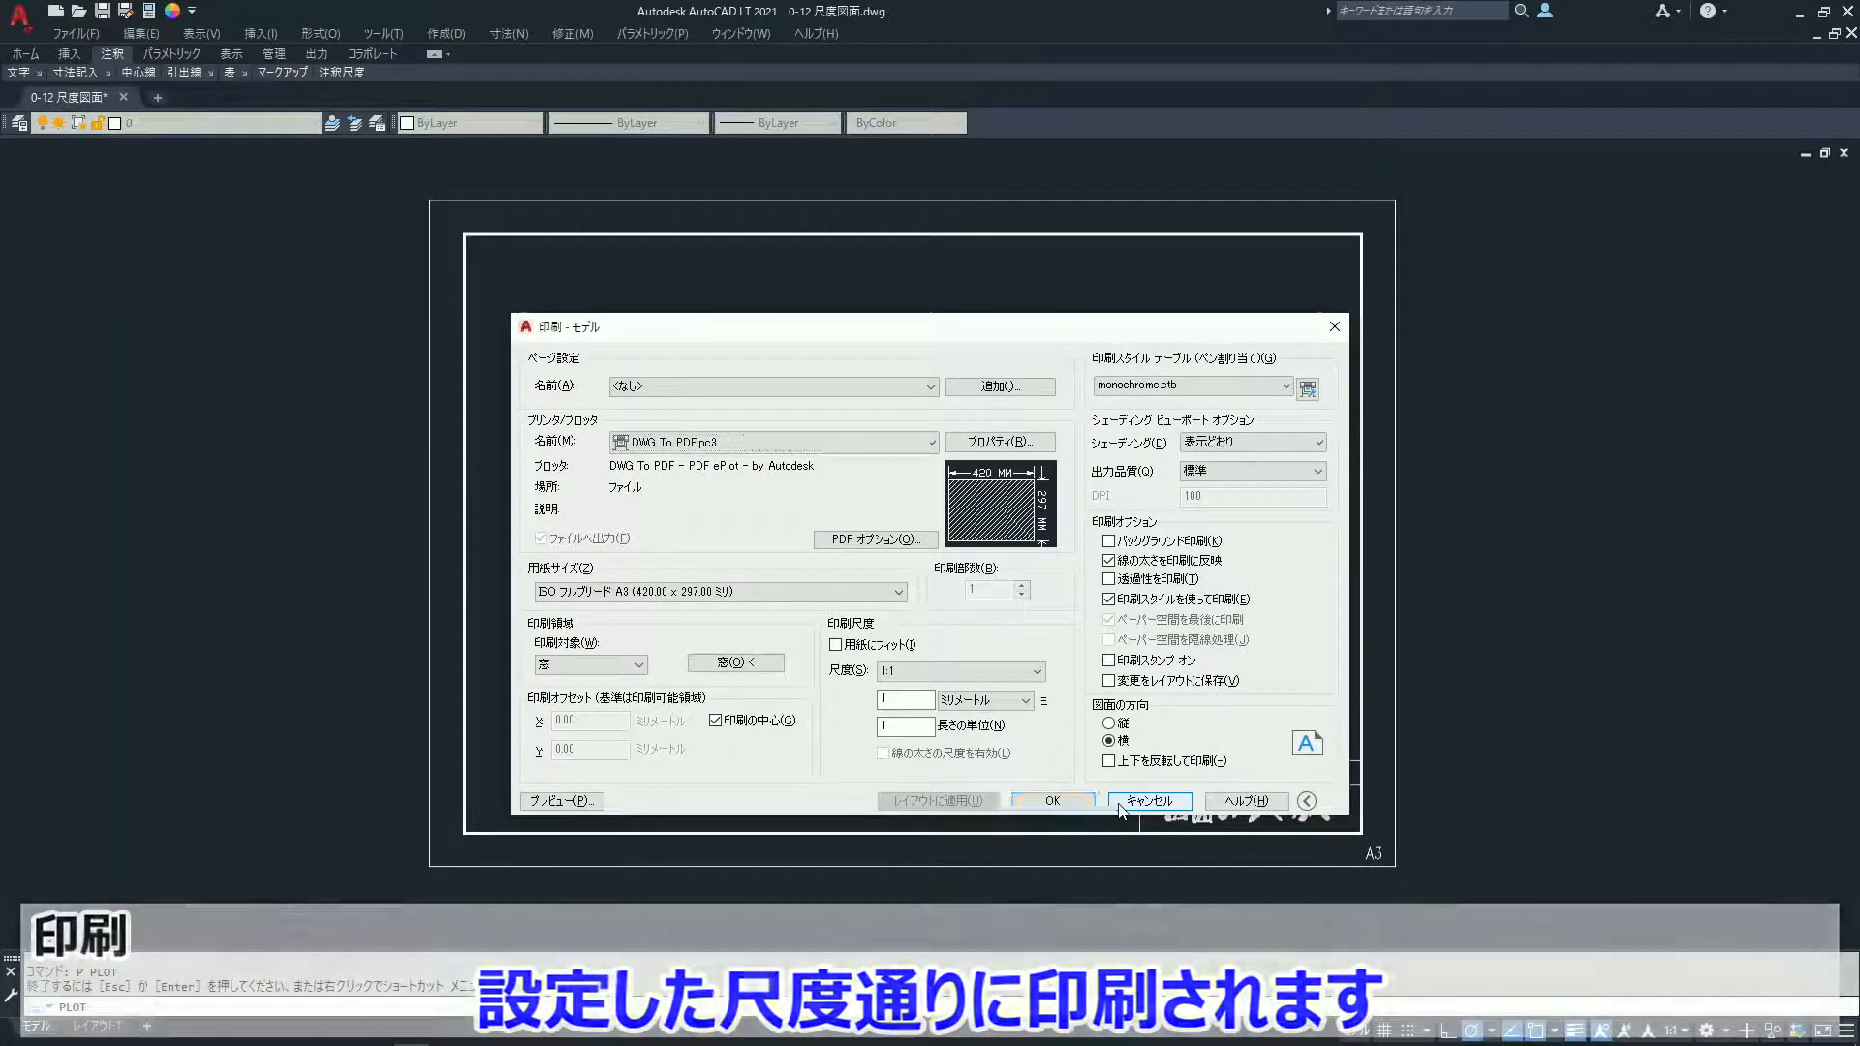
left_click(1149, 800)
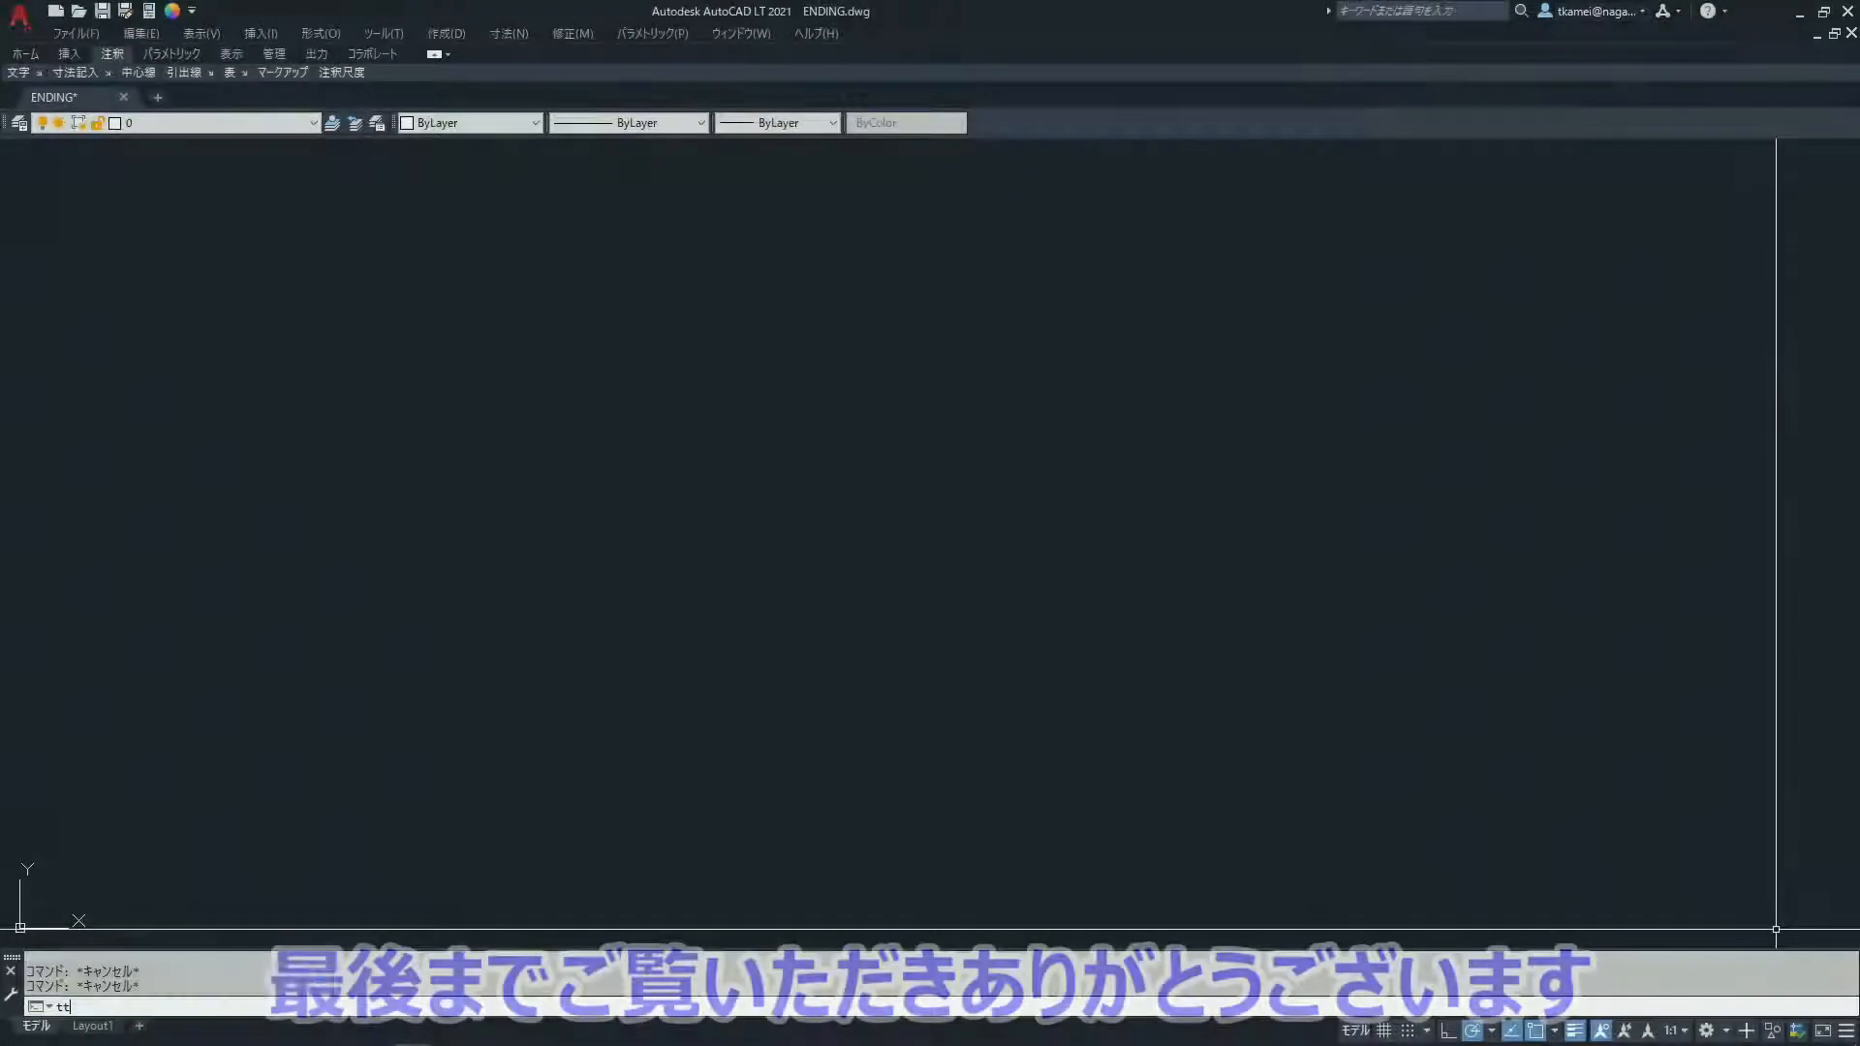
Step: Add the large horizontal single-line text "図面のらくがき" in the empty ENDING drawing
key("Return")
left_click(345, 461)
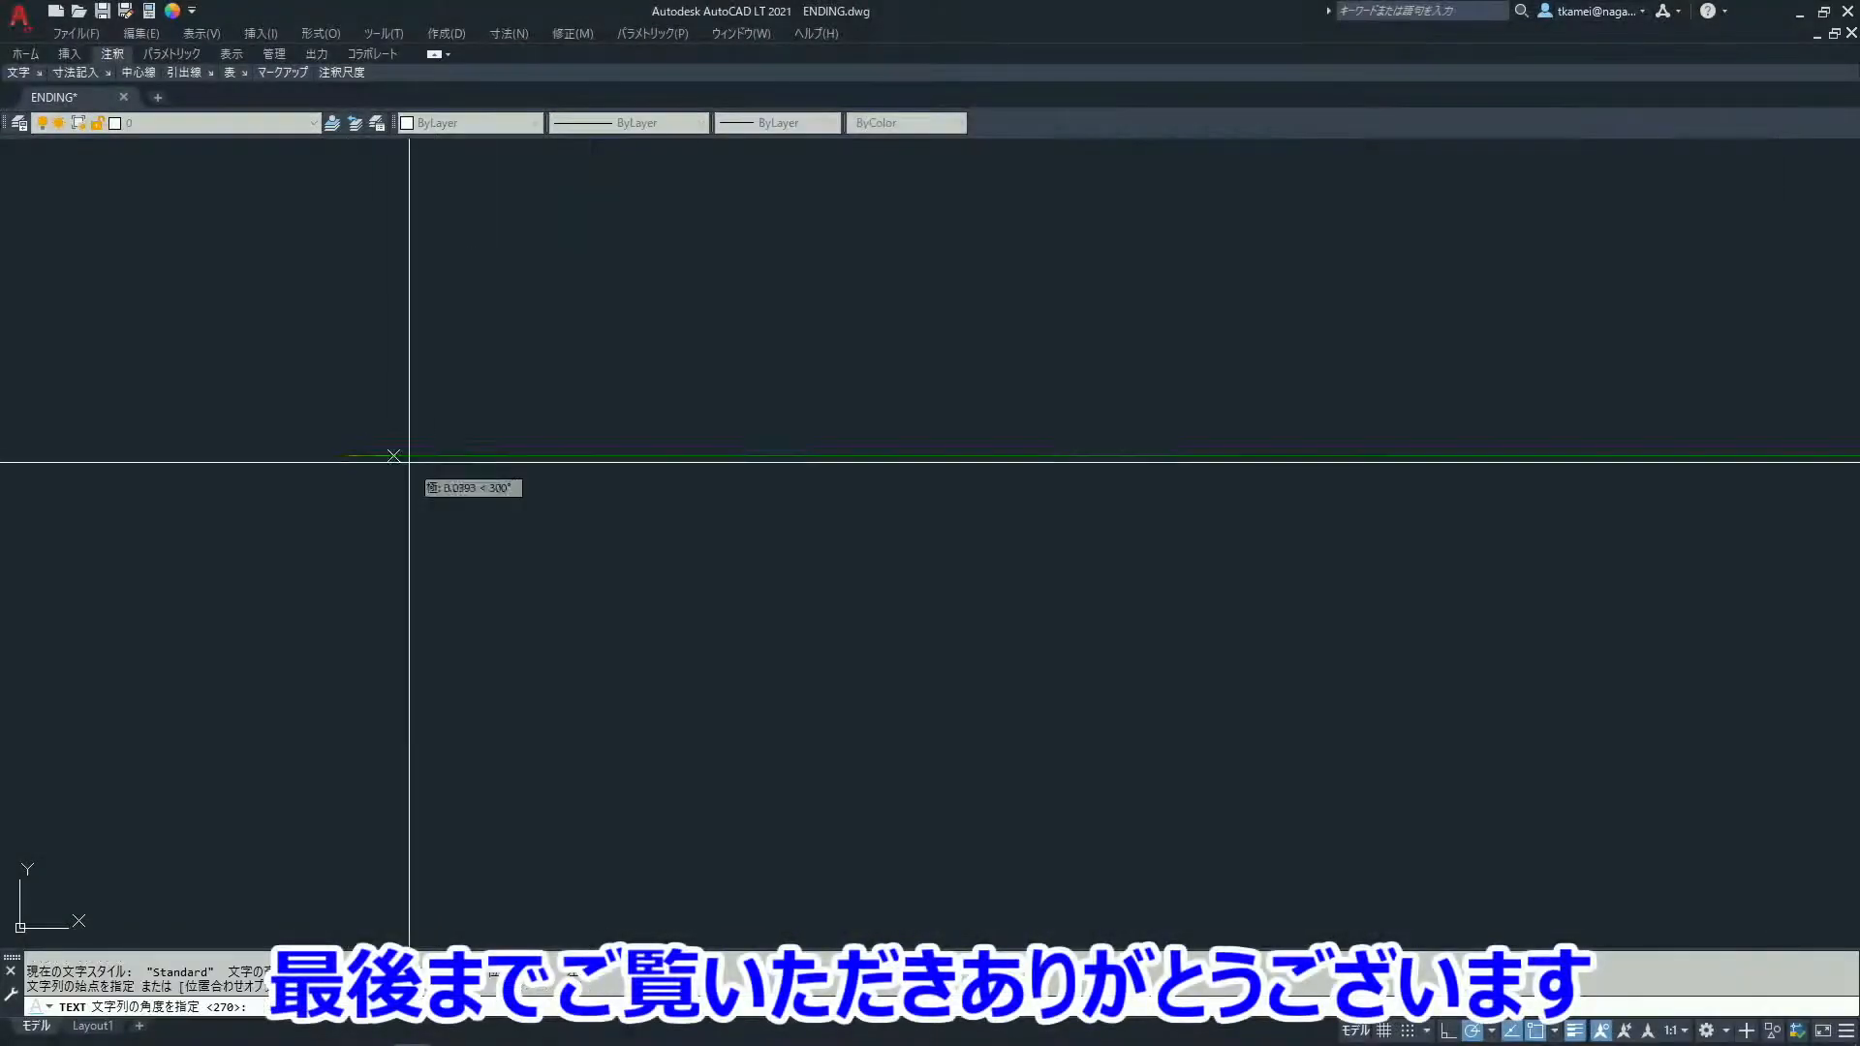
left_click(529, 461)
type("図面のらくがき")
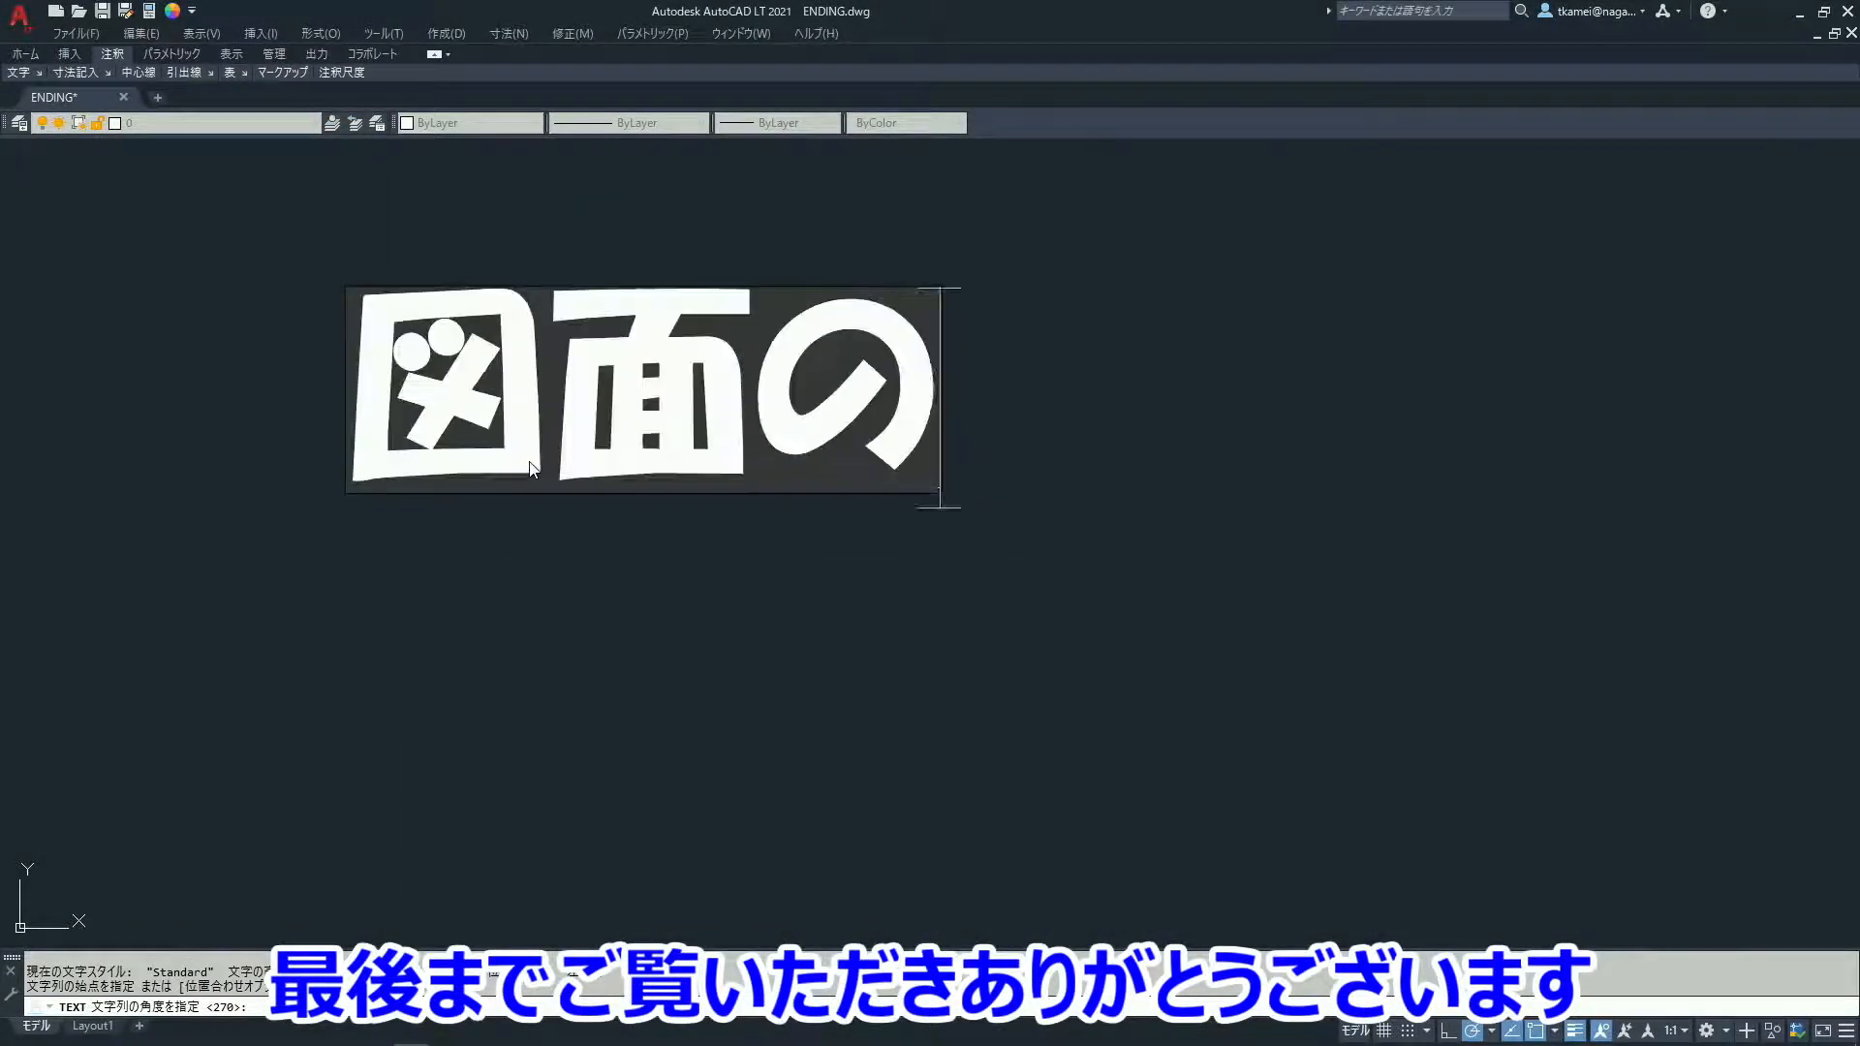
key("Return")
key("Return")
key("Escape")
Step: Change the colour of the "図面のらくがき" text to blue and clear the selection
left_click(723, 427)
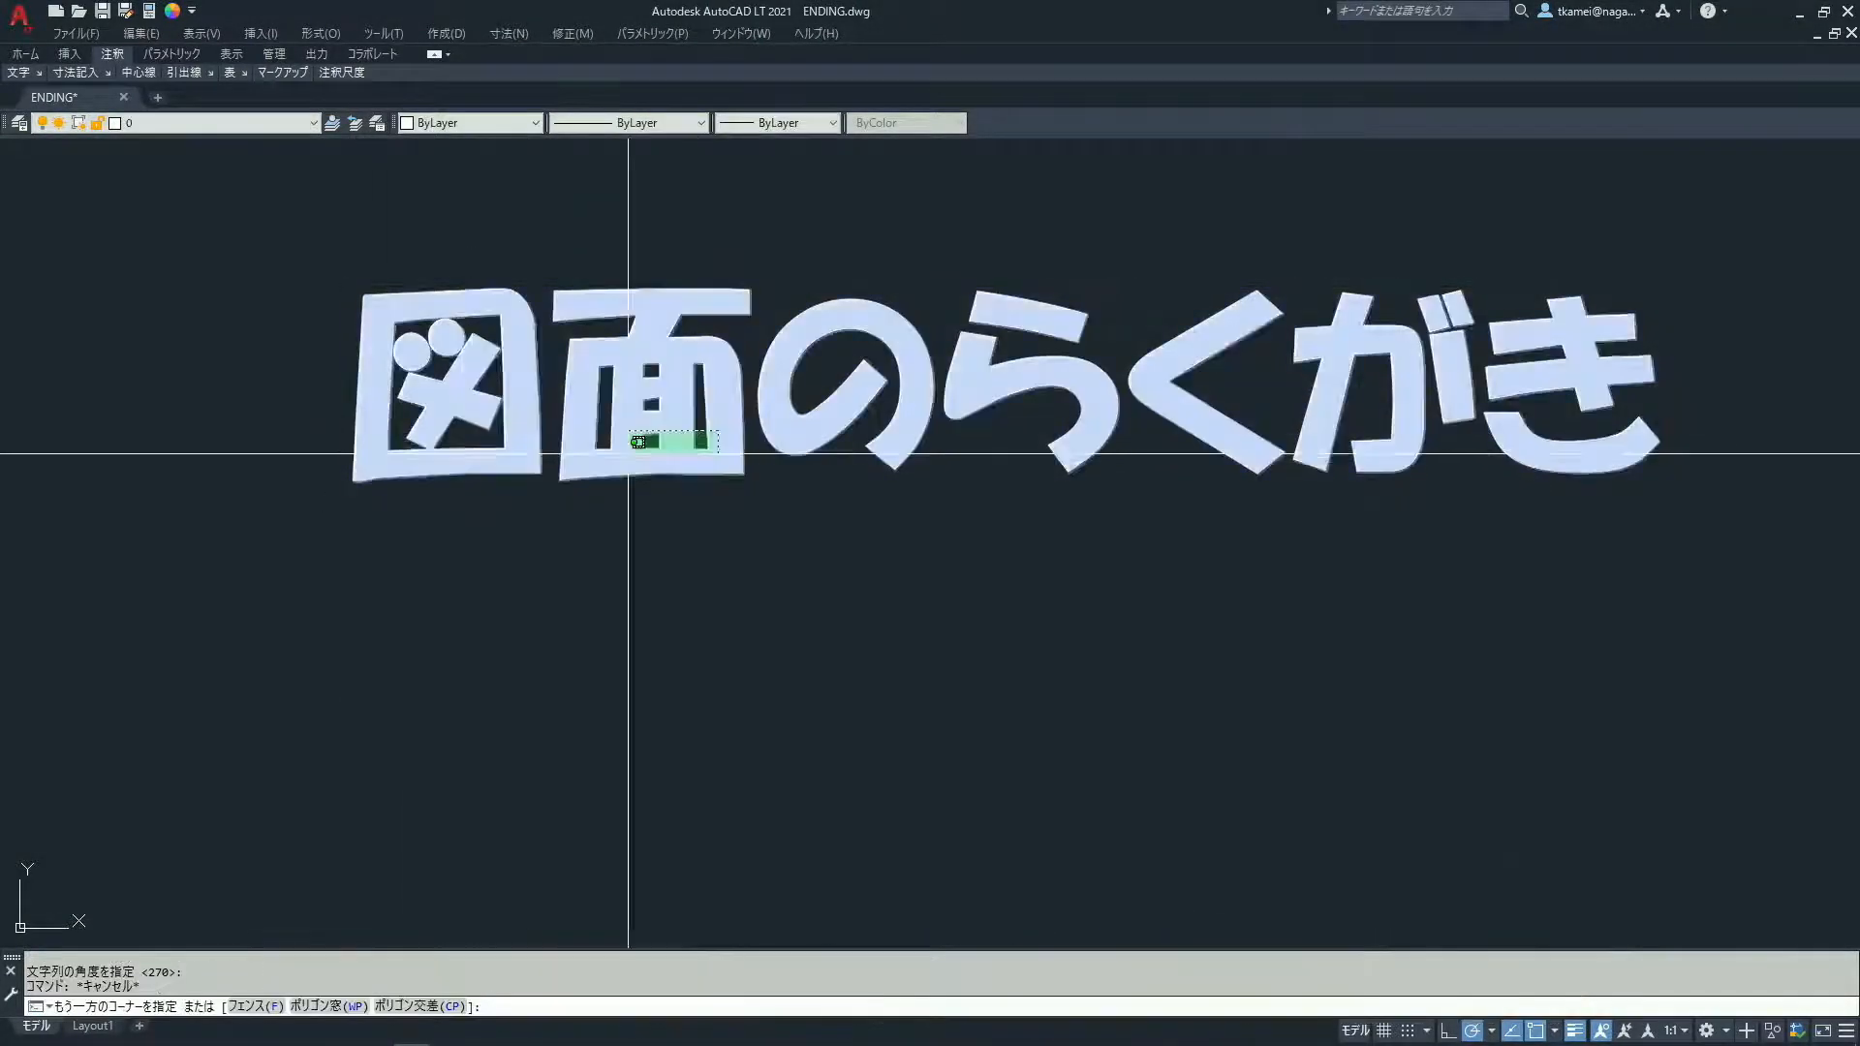
left_click(625, 449)
left_click(459, 124)
left_click(459, 282)
key("Escape")
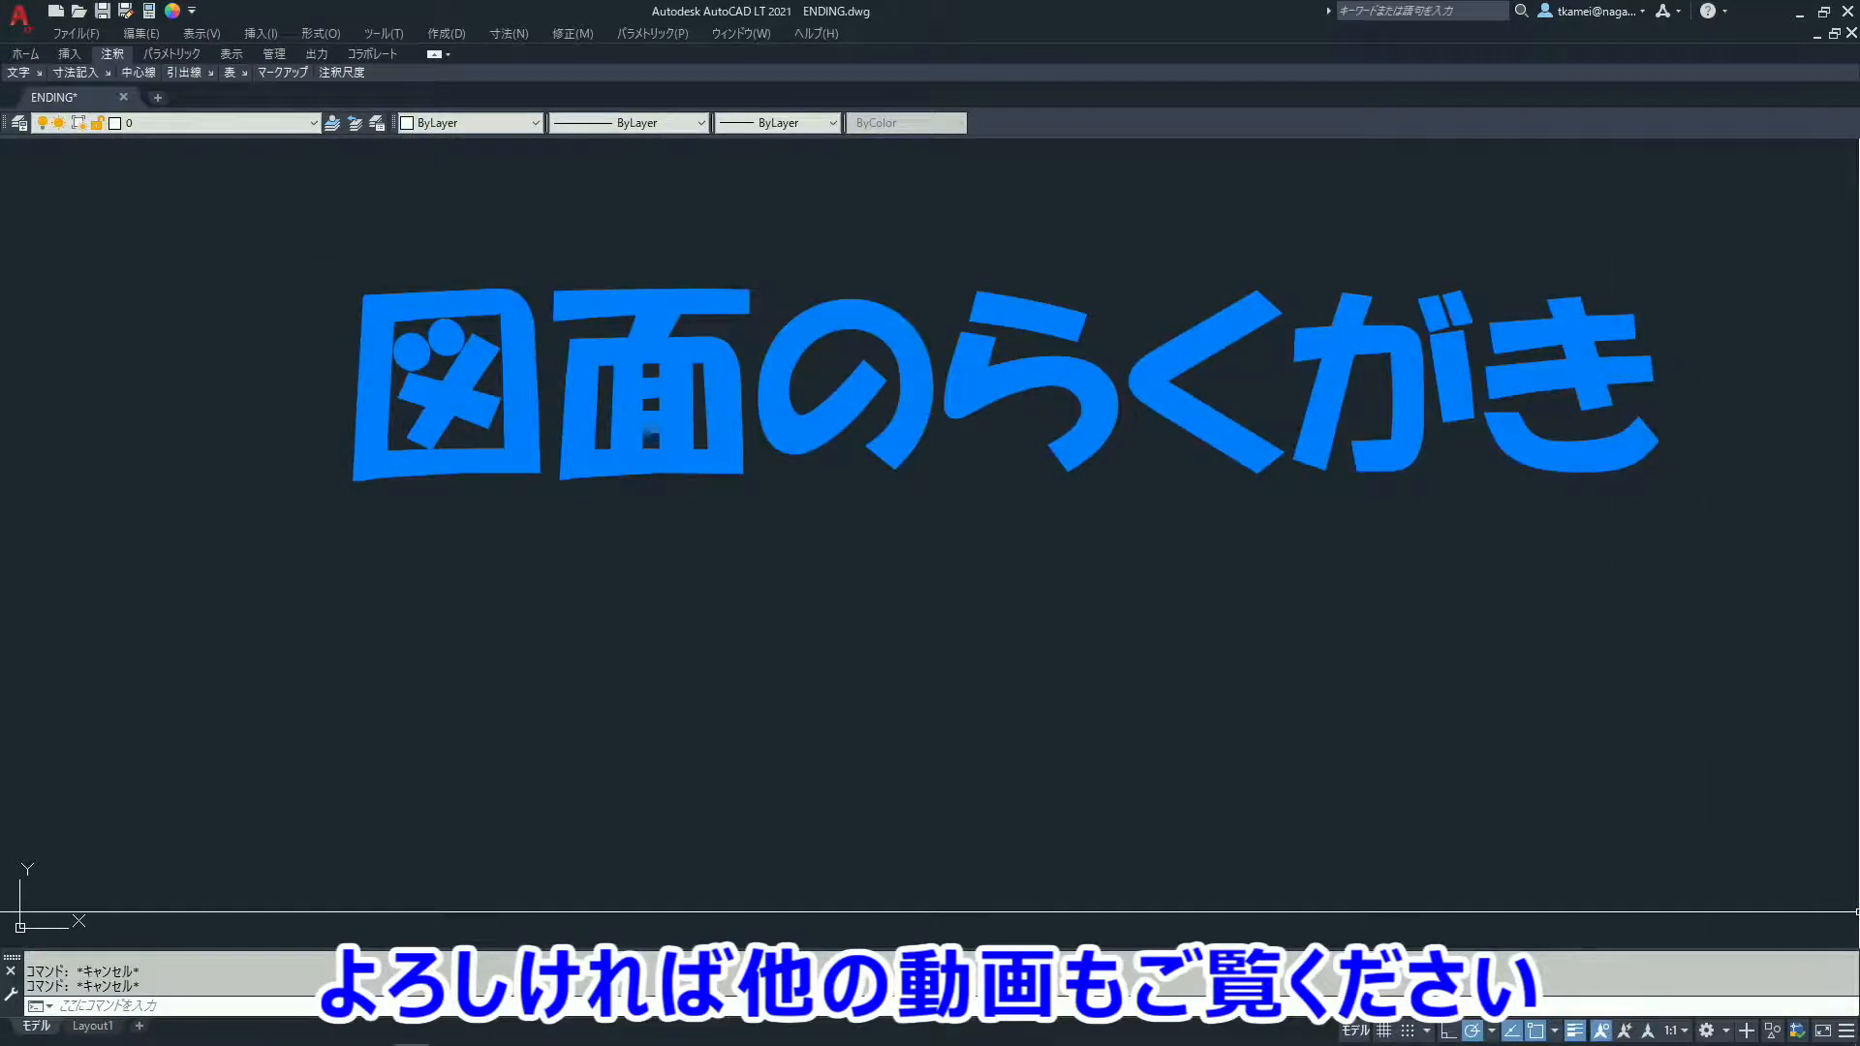